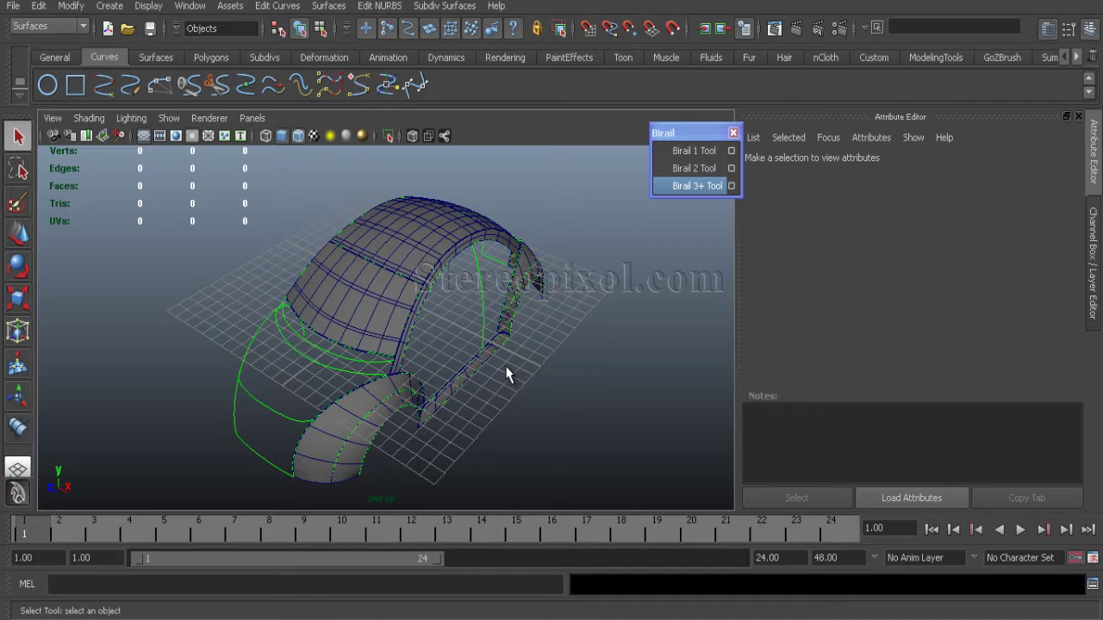
# Rebuild the arc curve just below the window surface as a uniform cubic curve with 8 spans.
pyautogui.keyDown('alt'); pyautogui.moveTo(506, 367); pyautogui.dragTo(270, 374); pyautogui.keyUp('alt')
pyautogui.keyDown('alt'); pyautogui.moveTo(271, 374); pyautogui.dragTo(431, 40, button='right'); pyautogui.keyUp('alt')
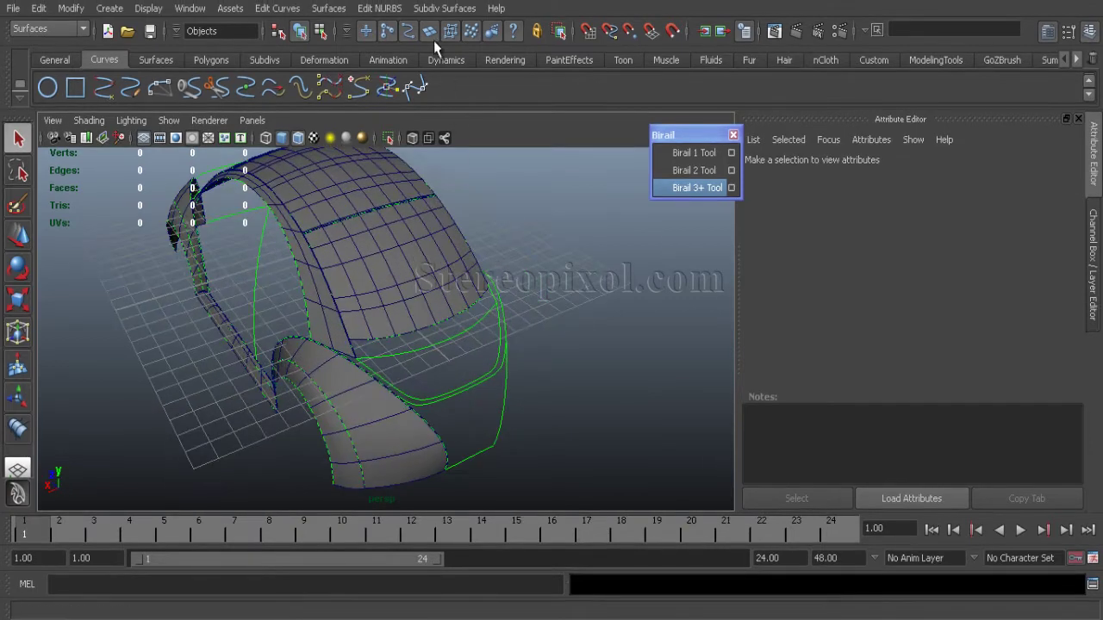
pyautogui.keyDown('alt'); pyautogui.moveTo(370, 344); pyautogui.dragTo(591, 528, button='right'); pyautogui.keyUp('alt')
pyautogui.keyDown('alt'); pyautogui.moveTo(552, 379); pyautogui.dragTo(422, 414); pyautogui.keyUp('alt')
pyautogui.click(423, 415)
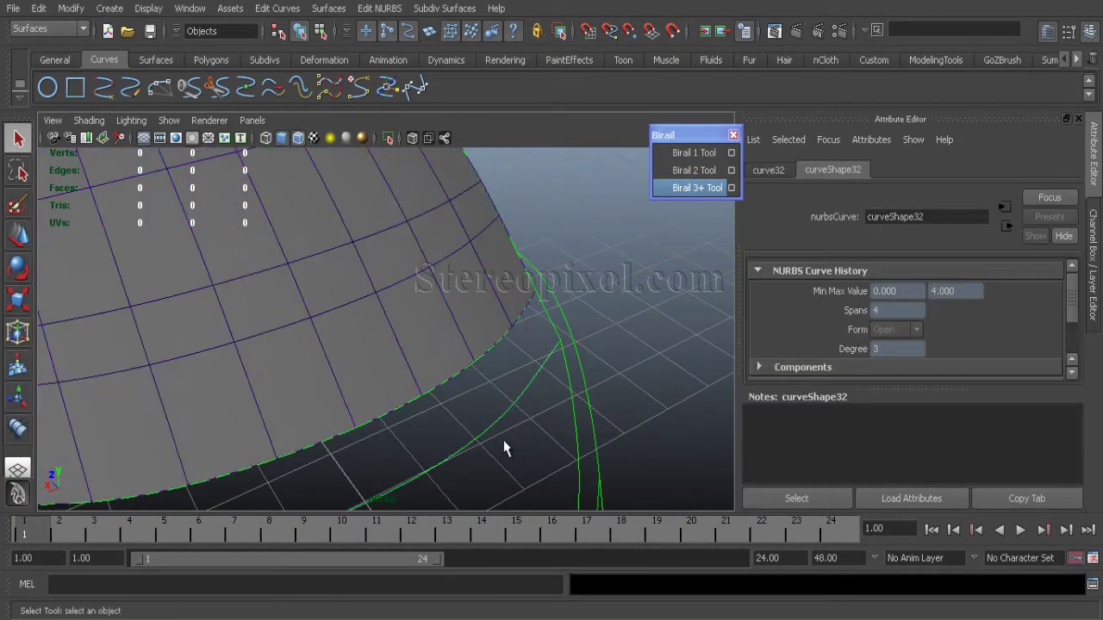
pyautogui.click(289, 8)
pyautogui.click(378, 270)
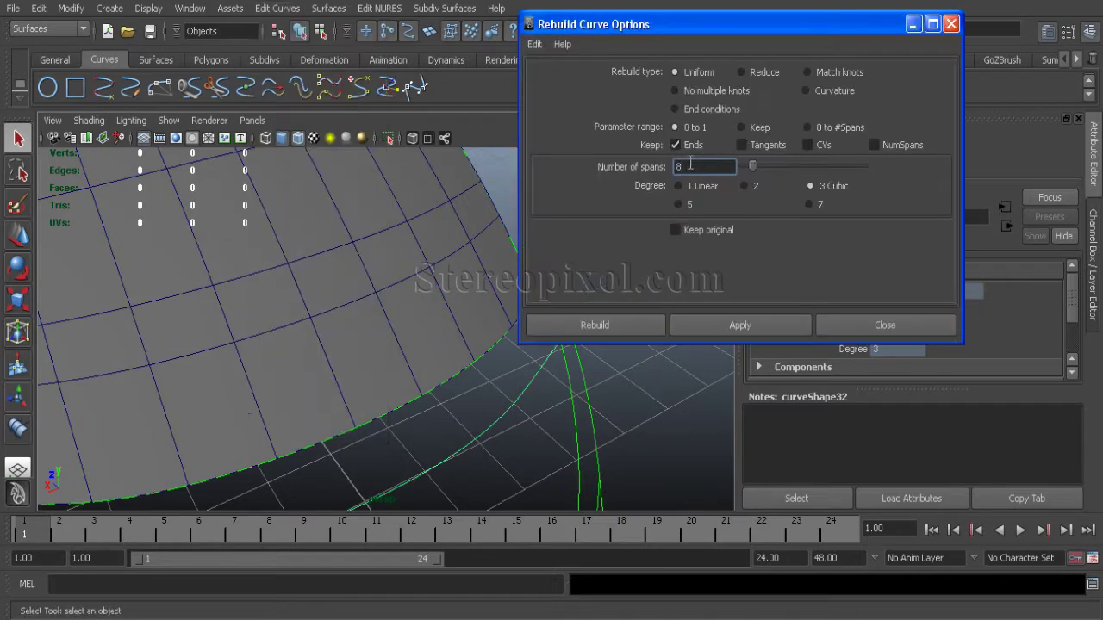
pyautogui.click(575, 333)
# Loft a surface between the lower edge curve of the window surface and the rebuilt arc curve beneath it.
pyautogui.scroll(-3, 525, 331)
pyautogui.click(525, 331)
pyautogui.scroll(4, 525, 331)
pyautogui.keyDown('alt'); pyautogui.moveTo(525, 331); pyautogui.dragTo(439, 155, button='middle'); pyautogui.keyUp('alt')
pyautogui.click(333, 209)
pyautogui.keyDown('shift'); pyautogui.click(383, 359); pyautogui.keyUp('shift')
pyautogui.scroll(-4, 414, 319)
pyautogui.keyDown('alt'); pyautogui.moveTo(428, 305); pyautogui.dragTo(441, 332); pyautogui.keyUp('alt')
pyautogui.click(372, 8)
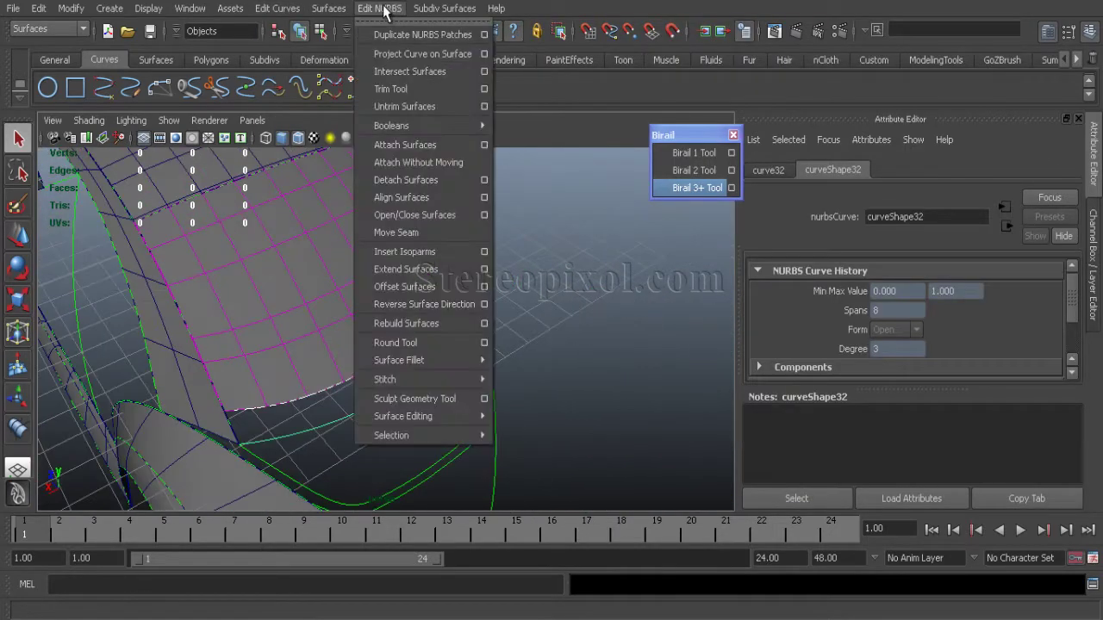
pyautogui.moveTo(336, 10)
pyautogui.click(376, 52)
pyautogui.click(594, 332)
pyautogui.keyDown('alt'); pyautogui.moveTo(595, 333); pyautogui.dragTo(569, 297); pyautogui.keyUp('alt')
pyautogui.scroll(5, 419, 326)
pyautogui.moveTo(419, 326)
pyautogui.keyDown('alt'); pyautogui.mouseDown(button='middle')
pyautogui.moveTo(419, 365)
pyautogui.moveTo(417, 338)
pyautogui.mouseUp(button='middle'); pyautogui.keyUp('alt')
pyautogui.scroll(2, 417, 337)
pyautogui.click(411, 323)
pyautogui.click(390, 395)
pyautogui.moveTo(392, 386); pyautogui.dragTo(343, 386, button='right')
pyautogui.keyDown('alt'); pyautogui.moveTo(343, 386); pyautogui.dragTo(337, 338); pyautogui.keyUp('alt')
pyautogui.click(449, 329)
pyautogui.keyDown('alt'); pyautogui.moveTo(443, 329); pyautogui.dragTo(379, 327); pyautogui.keyUp('alt')
pyautogui.moveTo(385, 325)
pyautogui.mouseDown(button='right')
pyautogui.moveTo(363, 329)
pyautogui.moveTo(402, 331)
pyautogui.mouseUp(button='right')
pyautogui.moveTo(392, 316); pyautogui.dragTo(448, 295, button='right')
pyautogui.hotkey('ctrl', 'z')
pyautogui.moveTo(370, 358); pyautogui.dragTo(304, 358, button='right')
pyautogui.keyDown('alt'); pyautogui.moveTo(304, 365); pyautogui.dragTo(408, 379); pyautogui.keyUp('alt')
# Reverse the direction of the first arc curve below the window surface at the opposite end of the car.
pyautogui.moveTo(408, 379); pyautogui.dragTo(457, 320, button='right')
pyautogui.click(374, 399)
pyautogui.moveTo(347, 396); pyautogui.dragTo(366, 369, button='right')
pyautogui.moveTo(343, 383); pyautogui.dragTo(303, 422)
pyautogui.click(270, 9)
pyautogui.click(291, 251)
# Loft a strip between the window surface's lower edge and the first arc curve below it.
pyautogui.click(398, 370)
pyautogui.keyDown('alt'); pyautogui.moveTo(422, 376); pyautogui.dragTo(324, 380); pyautogui.keyUp('alt')
pyautogui.moveTo(403, 305); pyautogui.dragTo(377, 367)
pyautogui.click(328, 8)
pyautogui.click(345, 35)
pyautogui.click(406, 276)
# Save the scene file.
pyautogui.keyDown('alt'); pyautogui.moveTo(406, 276); pyautogui.dragTo(546, 399); pyautogui.keyUp('alt')
pyautogui.keyDown('alt'); pyautogui.moveTo(492, 443); pyautogui.dragTo(362, 441); pyautogui.keyUp('alt')
pyautogui.keyDown('alt'); pyautogui.moveTo(438, 436); pyautogui.dragTo(422, 457); pyautogui.keyUp('alt')
pyautogui.keyDown('alt'); pyautogui.moveTo(414, 331); pyautogui.dragTo(512, 493, button='middle'); pyautogui.keyUp('alt')
pyautogui.click(150, 31)
# Hide the NURBS surfaces in the viewport and reverse the direction of the lowest arc curve.
pyautogui.click(170, 121)
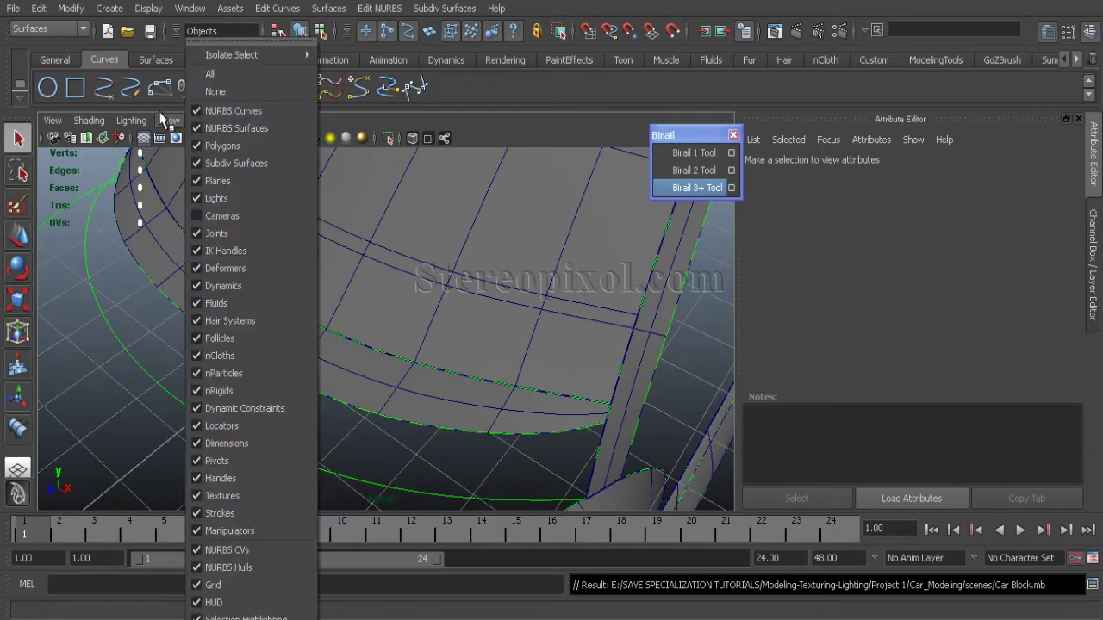
pyautogui.click(211, 146)
pyautogui.keyDown('alt'); pyautogui.moveTo(321, 360); pyautogui.dragTo(384, 392); pyautogui.keyUp('alt')
pyautogui.click(384, 390)
pyautogui.moveTo(448, 409); pyautogui.dragTo(363, 352, button='right')
pyautogui.click(411, 355)
pyautogui.click(356, 384)
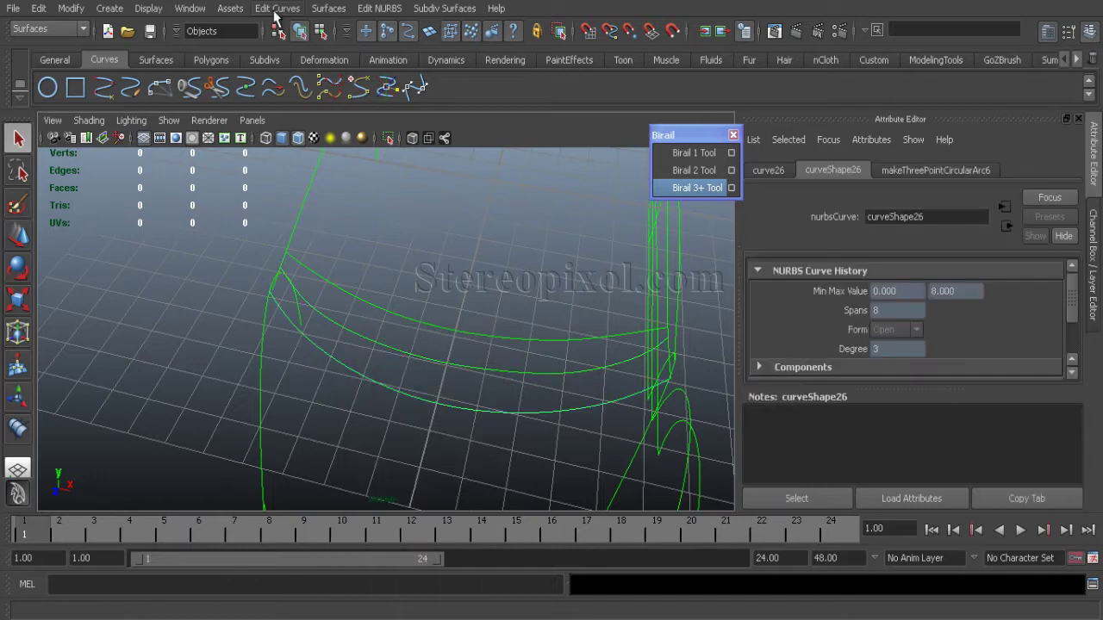
pyautogui.click(276, 10)
pyautogui.click(298, 250)
# Show the NURBS surfaces again and loft the strip's lower edge curve to the lowest arc with 2 section spans.
pyautogui.click(406, 362)
pyautogui.click(392, 395)
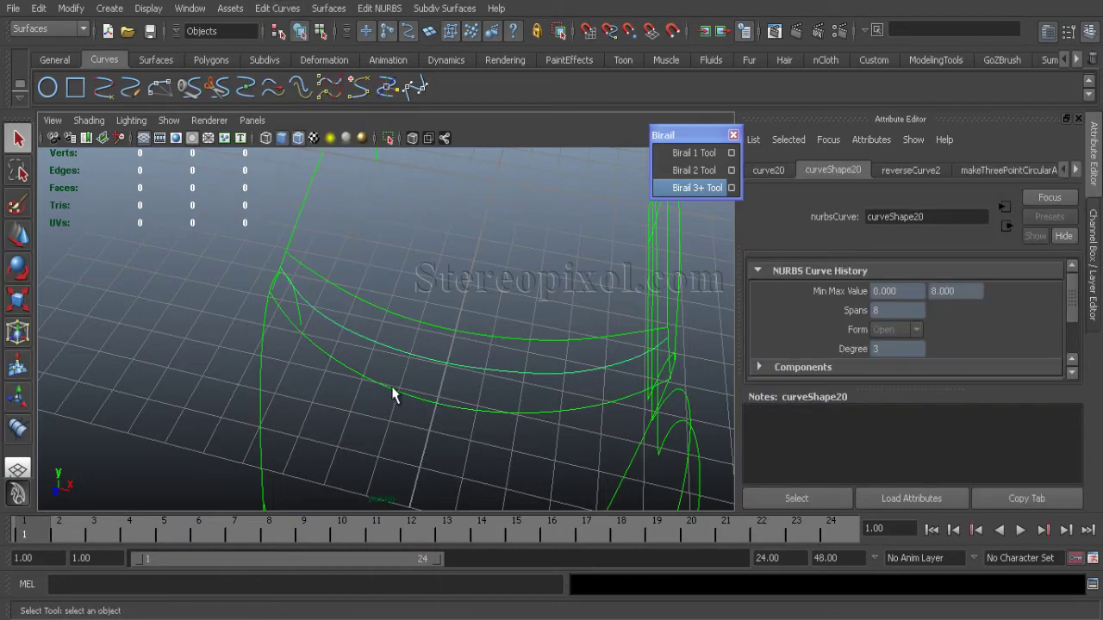
pyautogui.click(169, 121)
pyautogui.click(219, 141)
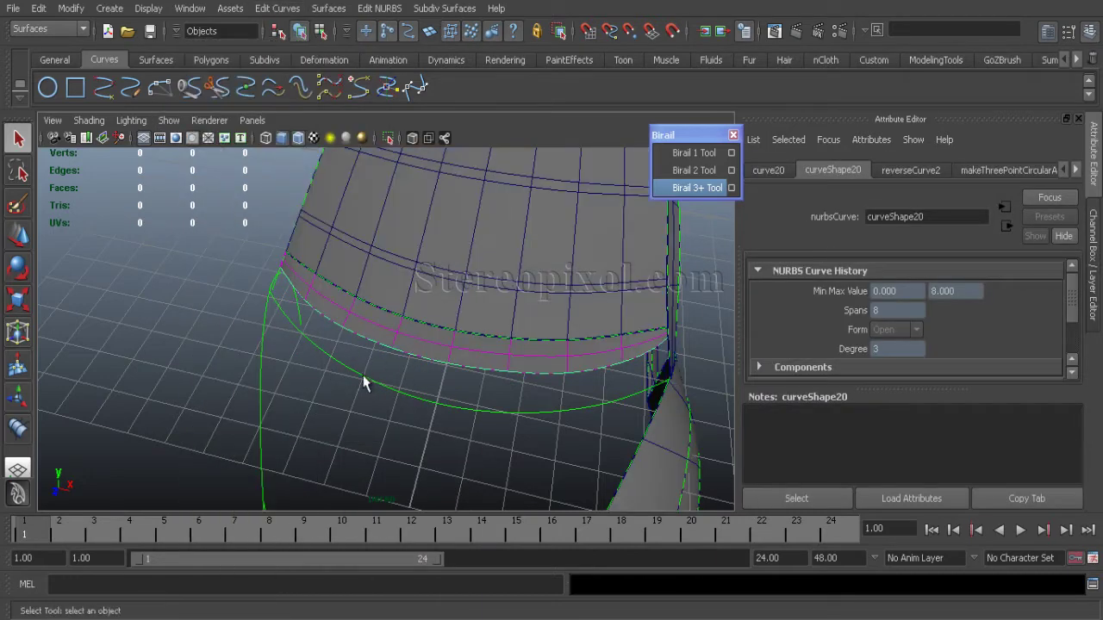
pyautogui.click(328, 8)
pyautogui.click(380, 30)
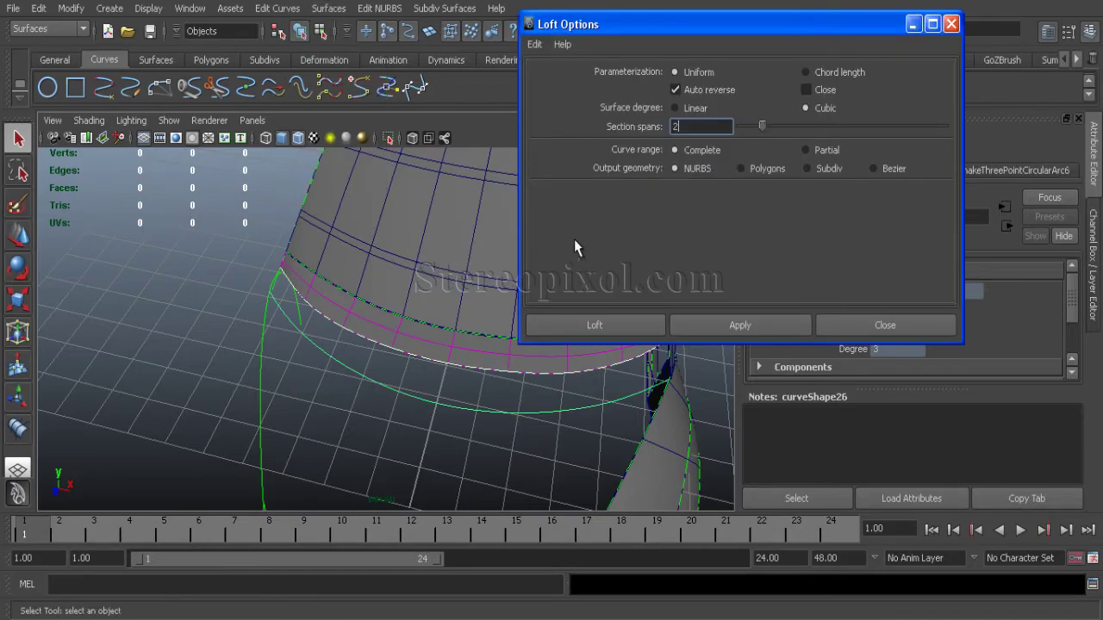
pyautogui.click(568, 326)
pyautogui.keyDown('alt'); pyautogui.moveTo(246, 276); pyautogui.dragTo(325, 311); pyautogui.keyUp('alt')
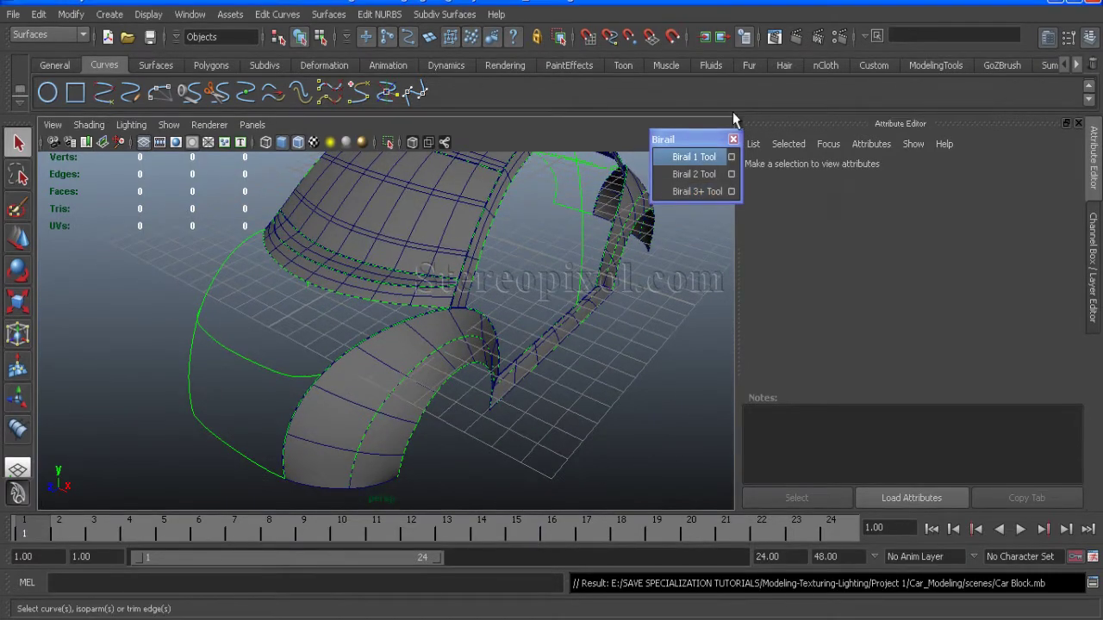
# Close the floating Birail tool palette and replace the Attribute Editor with the Channel Box.
pyautogui.click(733, 136)
pyautogui.click(1077, 119)
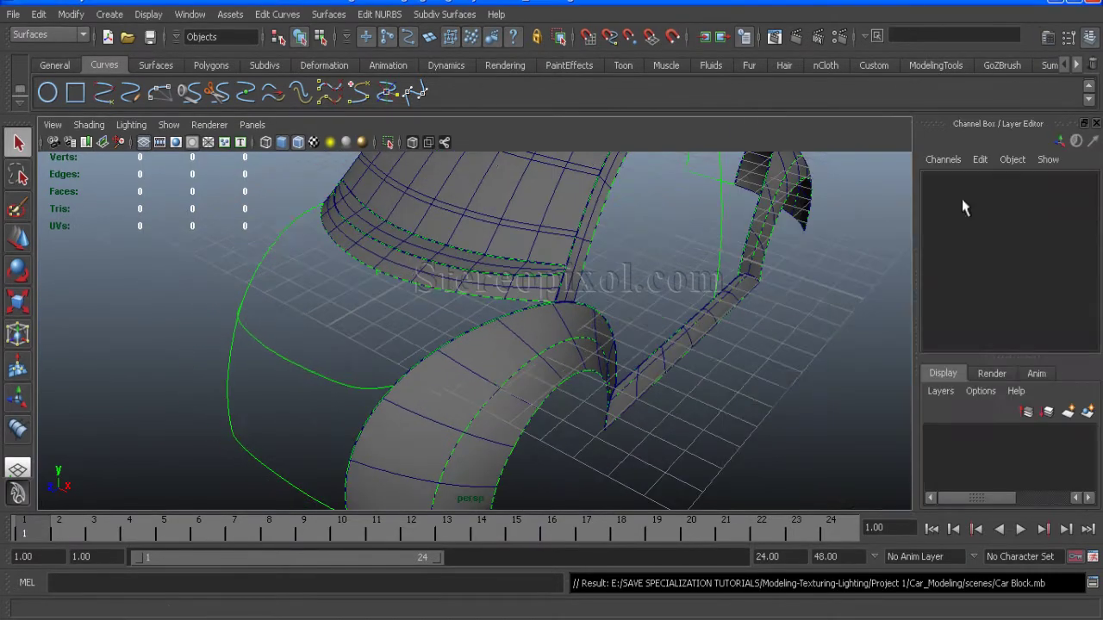
pyautogui.keyDown('alt'); pyautogui.moveTo(780, 303); pyautogui.dragTo(560, 288, button='right'); pyautogui.keyUp('alt')
pyautogui.keyDown('alt'); pyautogui.moveTo(559, 288); pyautogui.dragTo(559, 355, button='middle'); pyautogui.keyUp('alt')
pyautogui.keyDown('alt'); pyautogui.moveTo(560, 354); pyautogui.dragTo(435, 267); pyautogui.keyUp('alt')
# Delete the construction history of all objects in the scene.
pyautogui.click(39, 15)
pyautogui.moveTo(73, 221)
pyautogui.click(236, 112)
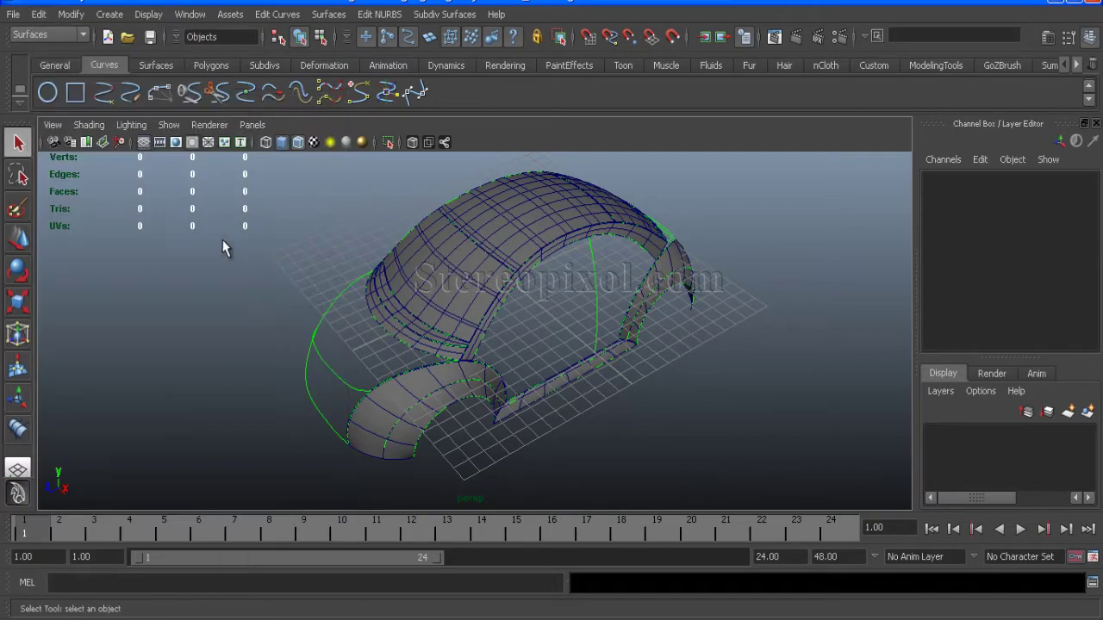
# Select the roof, window, side frame and far fender surfaces of the car body together.
pyautogui.keyDown('alt'); pyautogui.moveTo(216, 235); pyautogui.dragTo(388, 298, button='right'); pyautogui.keyUp('alt')
pyautogui.keyDown('alt'); pyautogui.moveTo(583, 284); pyautogui.dragTo(267, 297); pyautogui.keyUp('alt')
pyautogui.keyDown('alt'); pyautogui.moveTo(267, 297); pyautogui.dragTo(488, 372, button='right'); pyautogui.keyUp('alt')
pyautogui.keyDown('alt'); pyautogui.moveTo(652, 415); pyautogui.dragTo(343, 161, button='right'); pyautogui.keyUp('alt')
pyautogui.keyDown('alt'); pyautogui.moveTo(423, 258); pyautogui.dragTo(536, 401); pyautogui.keyUp('alt')
pyautogui.click(536, 405)
pyautogui.keyDown('alt'); pyautogui.moveTo(538, 297); pyautogui.dragTo(560, 407, button='middle'); pyautogui.keyUp('alt')
pyautogui.keyDown('shift'); pyautogui.click(559, 405); pyautogui.keyUp('shift')
pyautogui.keyDown('shift'); pyautogui.click(517, 369); pyautogui.keyUp('shift')
pyautogui.keyDown('shift'); pyautogui.click(457, 359); pyautogui.keyUp('shift')
pyautogui.keyDown('alt'); pyautogui.moveTo(379, 284); pyautogui.dragTo(476, 295); pyautogui.keyUp('alt')
pyautogui.keyDown('shift'); pyautogui.click(476, 294); pyautogui.keyUp('shift')
pyautogui.keyDown('alt'); pyautogui.moveTo(301, 301); pyautogui.dragTo(456, 335); pyautogui.keyUp('alt')
pyautogui.keyDown('shift'); pyautogui.click(454, 336); pyautogui.keyUp('shift')
pyautogui.keyDown('alt'); pyautogui.moveTo(380, 358); pyautogui.dragTo(482, 381); pyautogui.keyUp('alt')
# Add the near fender, the lofted strips below the window and the side sill to the surface selection.
pyautogui.click(482, 380)
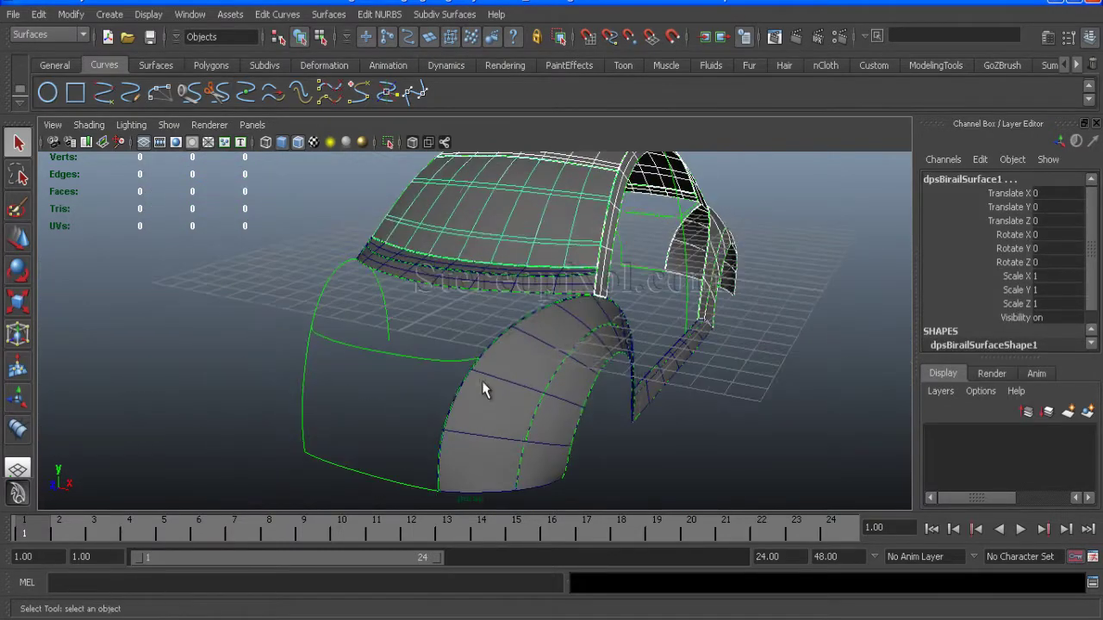
pyautogui.keyDown('shift'); pyautogui.click(457, 287); pyautogui.keyUp('shift')
pyautogui.keyDown('alt'); pyautogui.moveTo(457, 286); pyautogui.dragTo(469, 380); pyautogui.keyUp('alt')
pyautogui.keyDown('alt'); pyautogui.moveTo(469, 379); pyautogui.dragTo(532, 462, button='right'); pyautogui.keyUp('alt')
pyautogui.keyDown('shift'); pyautogui.click(517, 374); pyautogui.keyUp('shift')
pyautogui.keyDown('alt'); pyautogui.moveTo(518, 378); pyautogui.dragTo(468, 419, button='right'); pyautogui.keyUp('alt')
pyautogui.keyDown('alt'); pyautogui.moveTo(468, 419); pyautogui.dragTo(319, 362); pyautogui.keyUp('alt')
pyautogui.keyDown('shift'); pyautogui.click(527, 453); pyautogui.keyUp('shift')
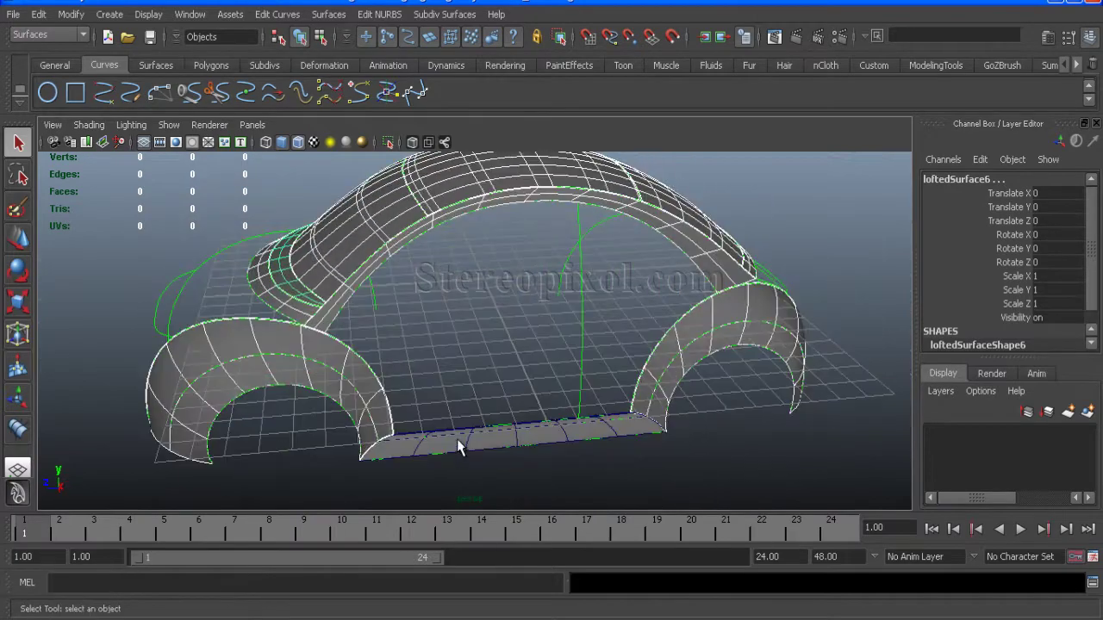
# Create a display layer from the selected surfaces and name it NURBS.
pyautogui.keyDown('alt'); pyautogui.moveTo(767, 430); pyautogui.dragTo(663, 412, button='middle'); pyautogui.keyUp('alt')
pyautogui.doubleClick(986, 434)
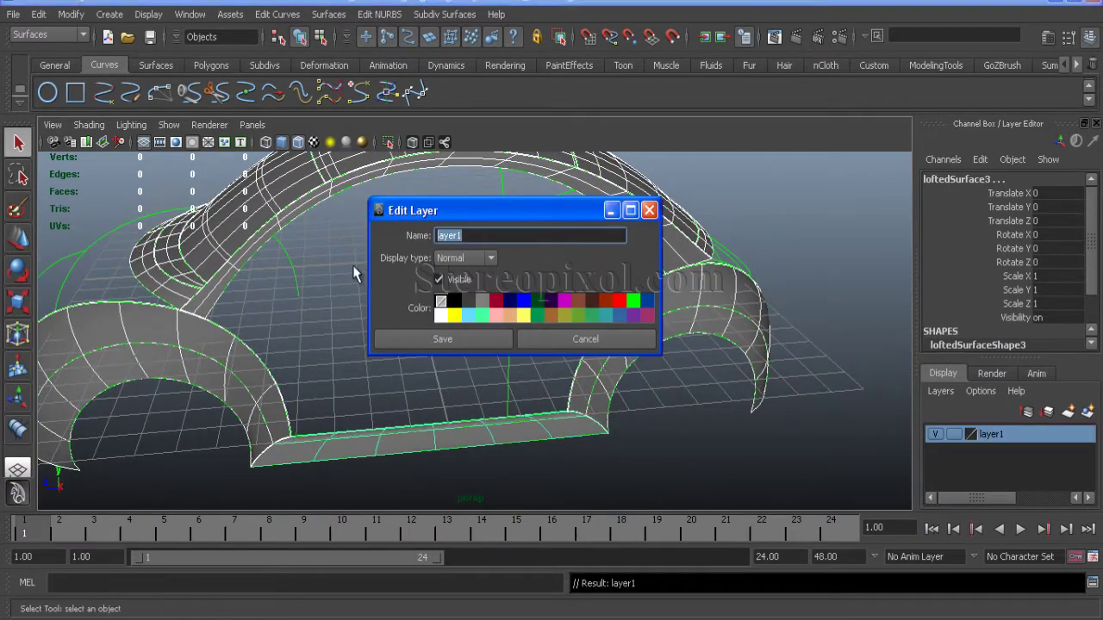
pyautogui.click(408, 341)
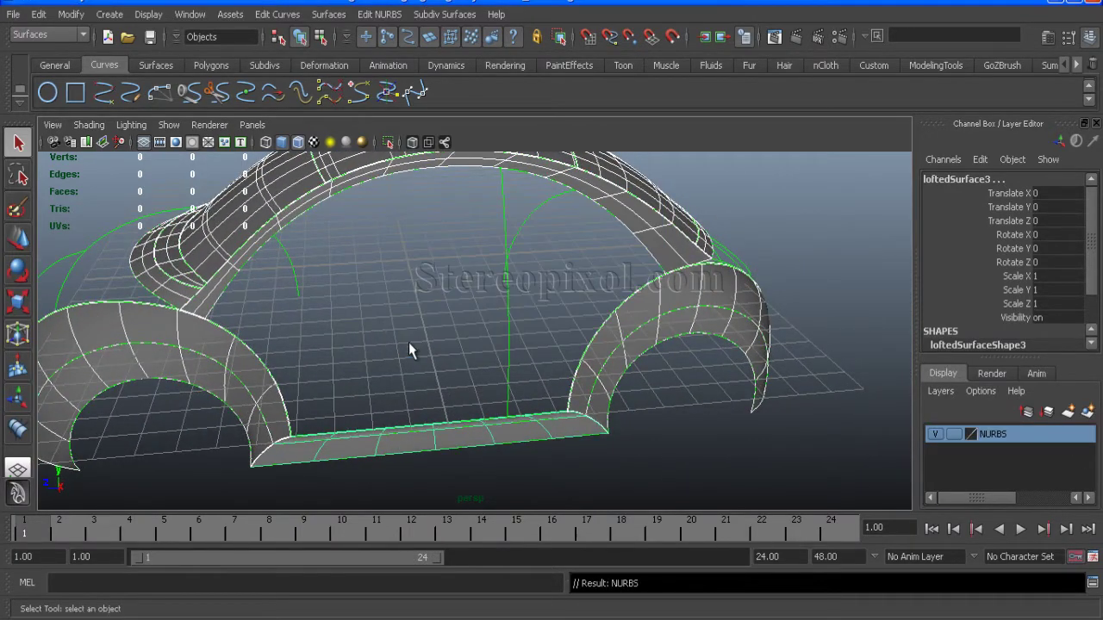
# Set the NURBS layer to template display, switching its visibility off and back on.
pyautogui.click(937, 434)
pyautogui.keyDown('alt'); pyautogui.moveTo(544, 402); pyautogui.dragTo(859, 437); pyautogui.keyUp('alt')
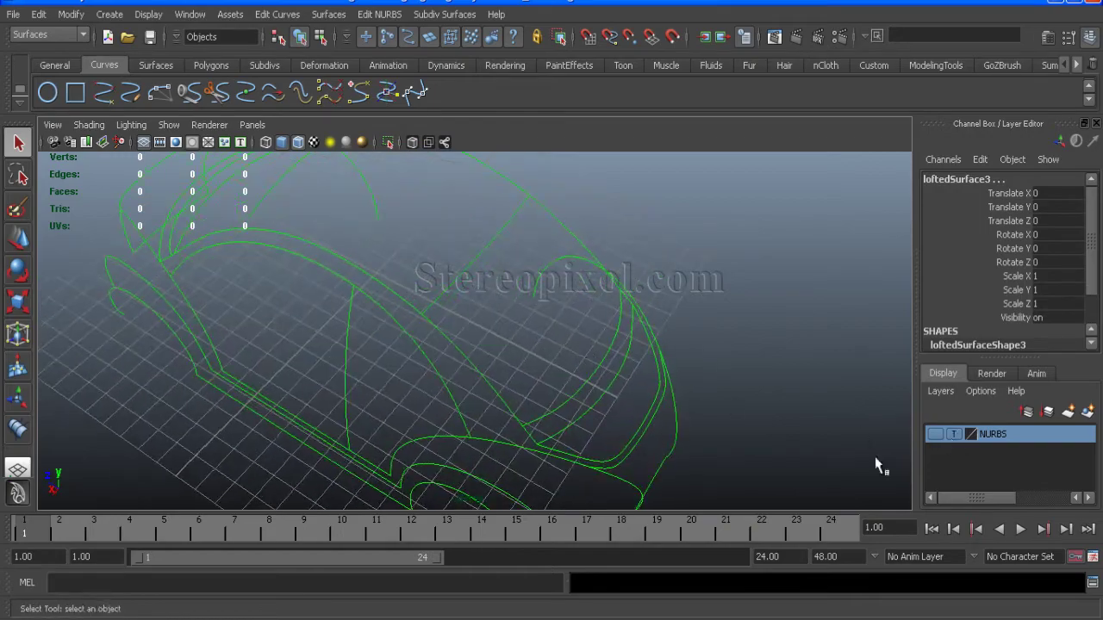
pyautogui.click(937, 435)
# Detach the inner U-shaped curve at curve points on its two rounded corners, at parameters of about 3.444 and 7.130.
pyautogui.keyDown('alt'); pyautogui.moveTo(690, 414); pyautogui.dragTo(585, 406); pyautogui.keyUp('alt')
pyautogui.scroll(5, 482, 411)
pyautogui.keyDown('alt'); pyautogui.moveTo(482, 412); pyautogui.dragTo(497, 327, button='middle'); pyautogui.keyUp('alt')
pyautogui.click(408, 489)
pyautogui.keyDown('alt'); pyautogui.moveTo(436, 399); pyautogui.dragTo(387, 360, button='middle'); pyautogui.keyUp('alt')
pyautogui.keyDown('alt'); pyautogui.moveTo(366, 485); pyautogui.dragTo(439, 443); pyautogui.keyUp('alt')
pyautogui.moveTo(439, 443); pyautogui.dragTo(448, 417, button='right')
pyautogui.click(546, 440)
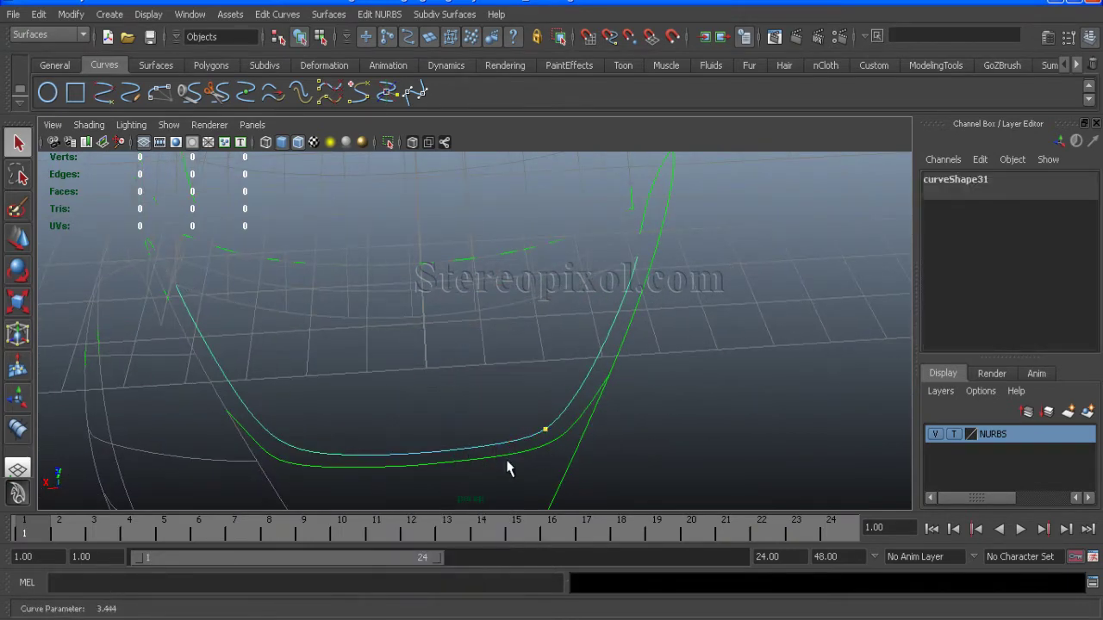
pyautogui.click(218, 92)
pyautogui.click(386, 320)
# Rebuild the middle segment of the detached U-shaped curve with 8 spans, with the Attribute Editor displayed.
pyautogui.click(381, 455)
pyautogui.click(1047, 37)
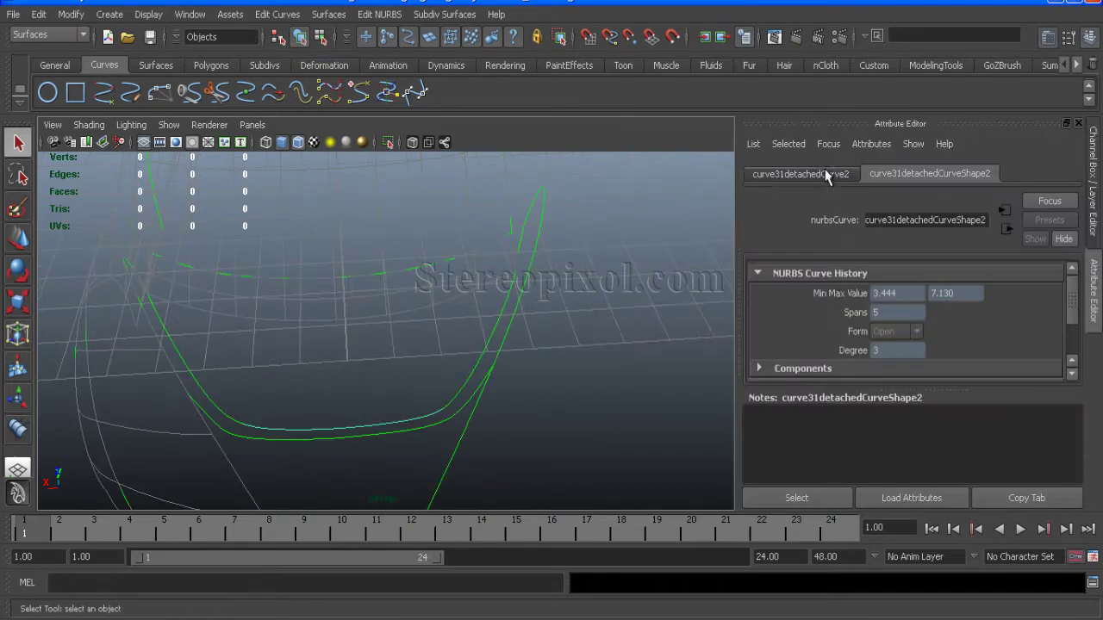
pyautogui.click(287, 15)
pyautogui.click(381, 271)
pyautogui.click(579, 327)
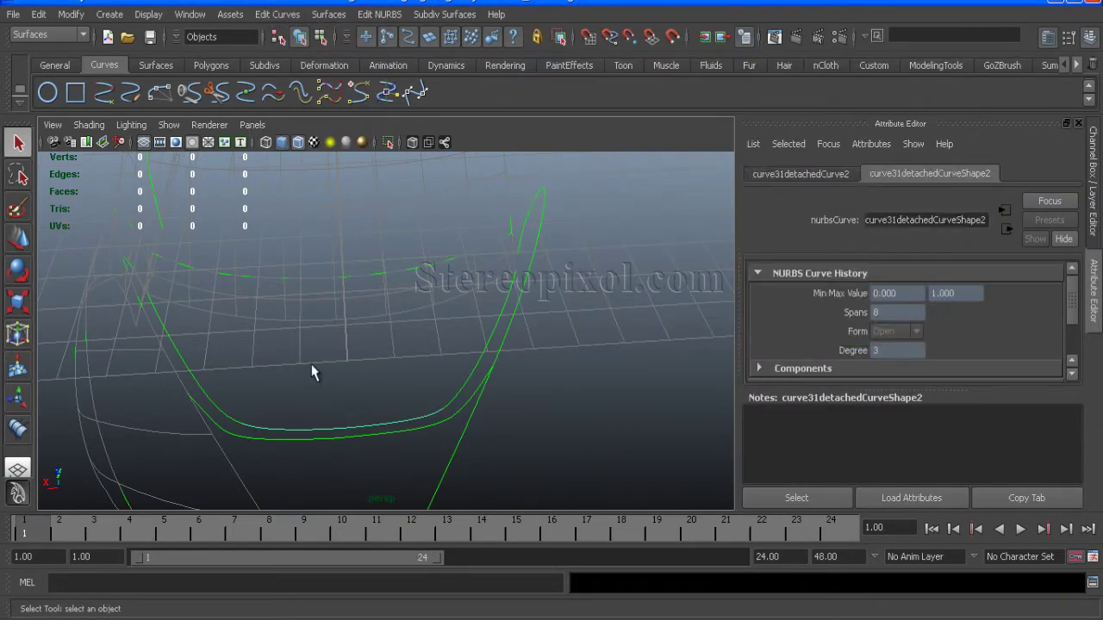
# Examine the span counts of the middle and side segments of the detached U-shaped curve.
pyautogui.click(406, 315)
pyautogui.moveTo(387, 314); pyautogui.dragTo(295, 348, button='right')
pyautogui.click(342, 427)
pyautogui.moveTo(343, 425); pyautogui.dragTo(263, 376, button='right')
pyautogui.click(384, 316)
pyautogui.click(492, 347)
pyautogui.scroll(2, 449, 318)
pyautogui.moveTo(505, 335); pyautogui.dragTo(452, 331, button='right')
pyautogui.click(161, 389)
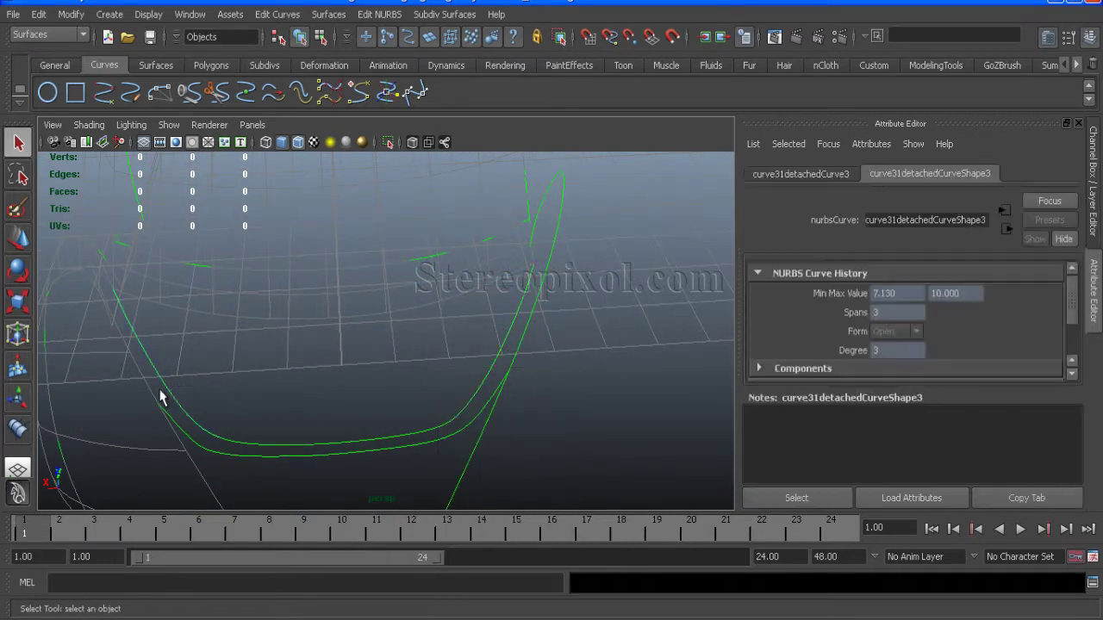
pyautogui.moveTo(166, 379); pyautogui.dragTo(98, 373, button='right')
pyautogui.moveTo(159, 359); pyautogui.dragTo(164, 384, button='right')
pyautogui.click(151, 359)
pyautogui.click(276, 14)
pyautogui.click(212, 366)
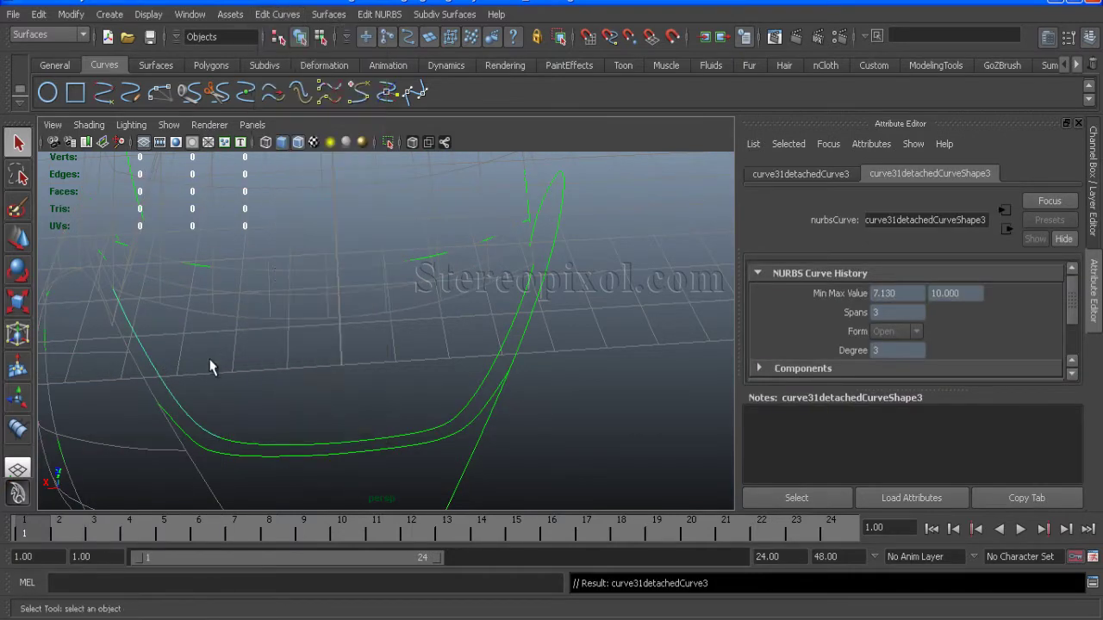
# Rebuild both side segments of the detached U-shaped curve with 4 spans.
pyautogui.click(172, 384)
pyautogui.keyDown('shift'); pyautogui.click(501, 352); pyautogui.keyUp('shift')
pyautogui.click(276, 14)
pyautogui.click(377, 271)
pyautogui.click(542, 334)
pyautogui.click(289, 341)
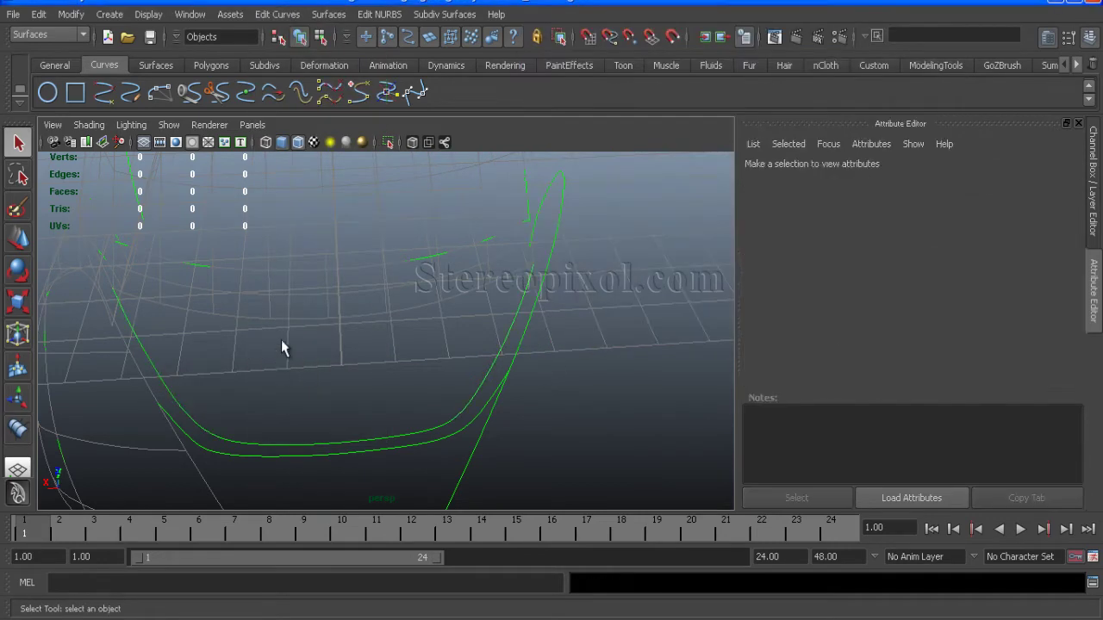
# Create a boundary surface with default options from the inner U-shaped curve's segments and the curve closing its top.
pyautogui.keyDown('alt'); pyautogui.moveTo(289, 341); pyautogui.dragTo(416, 333, button='middle'); pyautogui.keyUp('alt')
pyautogui.scroll(2, 345, 353)
pyautogui.click(274, 393)
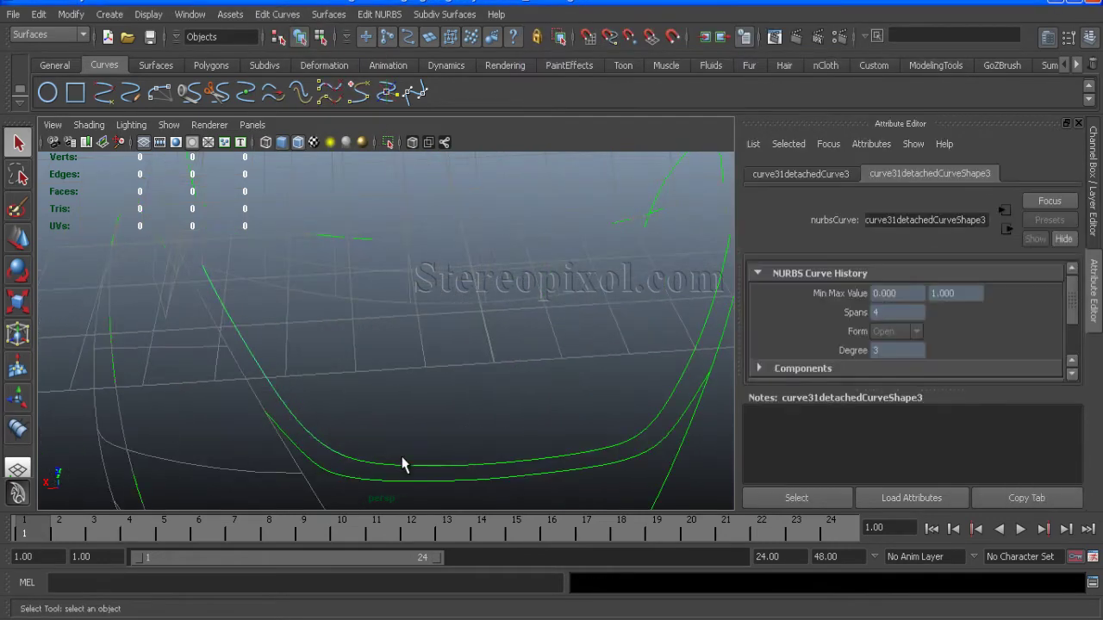
pyautogui.click(691, 383)
pyautogui.keyDown('alt'); pyautogui.moveTo(447, 317); pyautogui.dragTo(446, 383, button='middle'); pyautogui.keyUp('alt')
pyautogui.keyDown('alt'); pyautogui.moveTo(446, 384); pyautogui.dragTo(437, 365, button='right'); pyautogui.keyUp('alt')
pyautogui.keyDown('alt'); pyautogui.moveTo(437, 365); pyautogui.dragTo(418, 339, button='middle'); pyautogui.keyUp('alt')
pyautogui.keyDown('alt'); pyautogui.moveTo(418, 346); pyautogui.dragTo(323, 291); pyautogui.keyUp('alt')
pyautogui.click(319, 15)
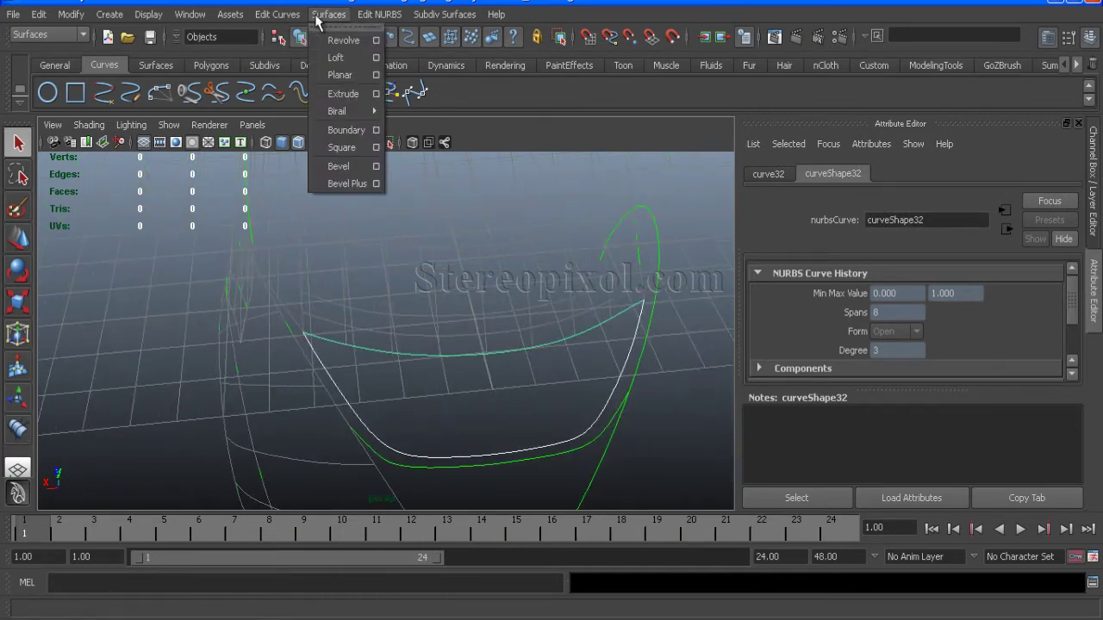
pyautogui.click(376, 130)
pyautogui.click(541, 52)
pyautogui.click(560, 84)
pyautogui.click(541, 329)
pyautogui.keyDown('alt'); pyautogui.moveTo(491, 346); pyautogui.dragTo(328, 344); pyautogui.keyUp('alt')
# Add the new boundary surface to the NURBS display layer, with the Channel Box displayed.
pyautogui.click(123, 350)
pyautogui.scroll(-3, 431, 297)
pyautogui.keyDown('alt'); pyautogui.moveTo(431, 297); pyautogui.dragTo(548, 312); pyautogui.keyUp('alt')
pyautogui.keyDown('alt'); pyautogui.moveTo(453, 380); pyautogui.dragTo(509, 379, button='right'); pyautogui.keyUp('alt')
pyautogui.click(459, 348)
pyautogui.click(1091, 43)
pyautogui.rightClick(991, 437)
pyautogui.click(1018, 462)
pyautogui.click(722, 365)
# Detach one side curve at a curve point where the end of the outer U-shaped curve meets it.
pyautogui.keyDown('alt'); pyautogui.moveTo(581, 365); pyautogui.dragTo(418, 397); pyautogui.keyUp('alt')
pyautogui.keyDown('alt'); pyautogui.moveTo(417, 390); pyautogui.dragTo(431, 415, button='right'); pyautogui.keyUp('alt')
pyautogui.click(433, 422)
pyautogui.keyDown('alt'); pyautogui.moveTo(435, 421); pyautogui.dragTo(544, 305, button='middle'); pyautogui.keyUp('alt')
pyautogui.moveTo(458, 358); pyautogui.dragTo(456, 321, button='right')
pyautogui.moveTo(479, 331); pyautogui.dragTo(494, 325)
pyautogui.moveTo(574, 279); pyautogui.dragTo(576, 278)
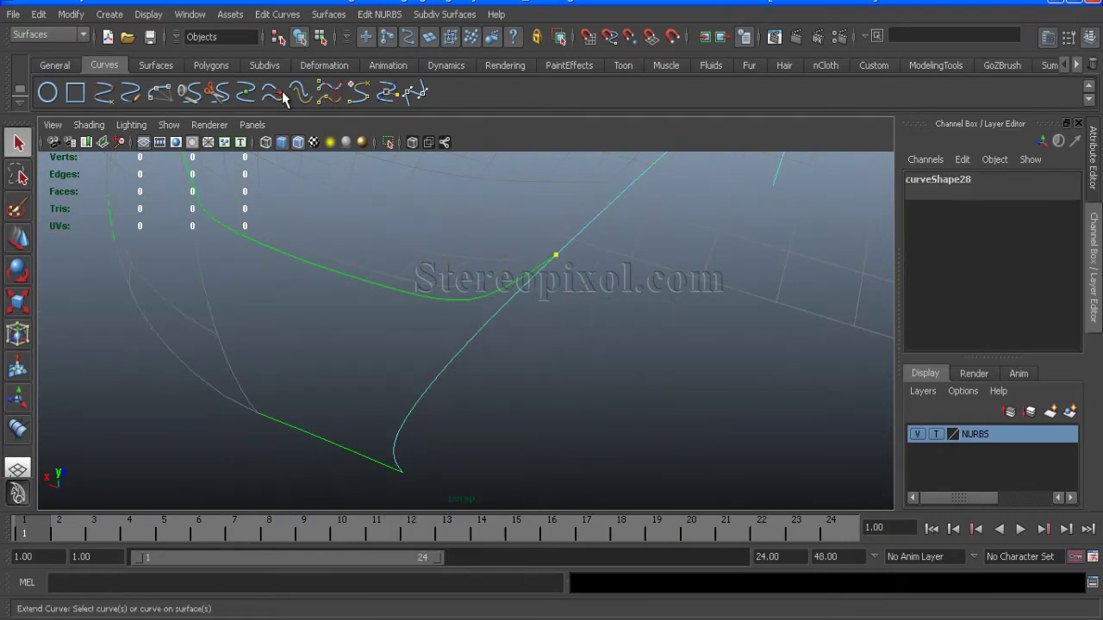
pyautogui.click(219, 94)
# Detach the opposite side curve at a curve point where the other end of the outer U-shaped curve meets it.
pyautogui.click(449, 410)
pyautogui.keyDown('alt'); pyautogui.moveTo(413, 362); pyautogui.dragTo(497, 317); pyautogui.keyUp('alt')
pyautogui.click(497, 351)
pyautogui.keyDown('alt'); pyautogui.moveTo(422, 359); pyautogui.dragTo(403, 371); pyautogui.keyUp('alt')
pyautogui.moveTo(423, 347); pyautogui.dragTo(434, 322, button='right')
pyautogui.moveTo(429, 360); pyautogui.dragTo(330, 343)
pyautogui.press('g')
# Examine the detached side segments at their junctions with the outer U-shaped curve.
pyautogui.click(448, 385)
pyautogui.click(468, 397)
pyautogui.scroll(3, 468, 394)
pyautogui.keyDown('alt'); pyautogui.moveTo(450, 371); pyautogui.dragTo(499, 448, button='middle'); pyautogui.keyUp('alt')
pyautogui.scroll(4, 499, 473)
pyautogui.keyDown('alt'); pyautogui.moveTo(453, 392); pyautogui.dragTo(362, 393); pyautogui.keyUp('alt')
pyautogui.keyDown('shift'); pyautogui.click(635, 416); pyautogui.keyUp('shift')
pyautogui.keyDown('alt'); pyautogui.moveTo(621, 416); pyautogui.dragTo(516, 379, button='right'); pyautogui.keyUp('alt')
pyautogui.keyDown('alt'); pyautogui.moveTo(516, 379); pyautogui.dragTo(561, 411, button='middle'); pyautogui.keyUp('alt')
pyautogui.keyDown('alt'); pyautogui.moveTo(557, 399); pyautogui.dragTo(369, 340, button='right'); pyautogui.keyUp('alt')
pyautogui.keyDown('alt'); pyautogui.moveTo(369, 340); pyautogui.dragTo(430, 372); pyautogui.keyUp('alt')
pyautogui.keyDown('alt'); pyautogui.moveTo(431, 372); pyautogui.dragTo(474, 393, button='right'); pyautogui.keyUp('alt')
# Snap the upper end control vertex of the first lower side segment onto the adjoining curve.
pyautogui.click(480, 409)
pyautogui.keyDown('alt'); pyautogui.moveTo(481, 371); pyautogui.dragTo(556, 343); pyautogui.keyUp('alt')
pyautogui.keyDown('alt'); pyautogui.moveTo(556, 343); pyautogui.dragTo(575, 372, button='right'); pyautogui.keyUp('alt')
pyautogui.moveTo(538, 429); pyautogui.dragTo(552, 407, button='right')
pyautogui.moveTo(551, 407); pyautogui.dragTo(498, 355)
pyautogui.keyDown('alt'); pyautogui.moveTo(493, 386); pyautogui.dragTo(521, 426, button='right'); pyautogui.keyUp('alt')
pyautogui.keyDown('alt'); pyautogui.moveTo(521, 426); pyautogui.dragTo(500, 431); pyautogui.keyUp('alt')
pyautogui.press('w')
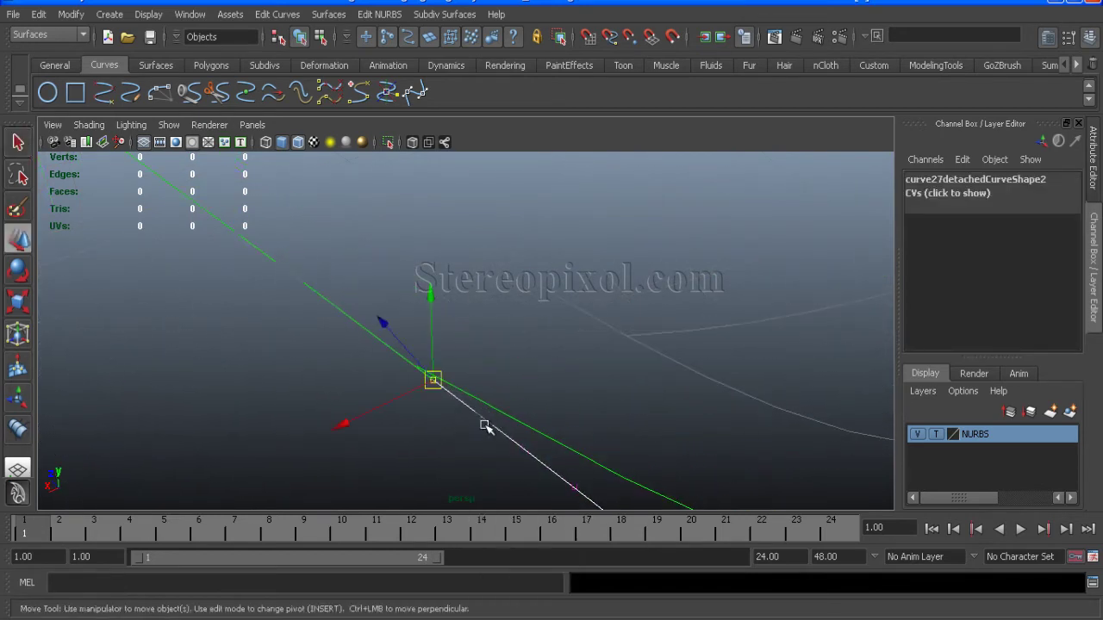
pyautogui.moveTo(440, 376); pyautogui.dragTo(481, 396, button='middle')
pyautogui.click(474, 397)
pyautogui.moveTo(456, 380); pyautogui.dragTo(471, 399)
pyautogui.moveTo(436, 380); pyautogui.dragTo(453, 383, button='middle')
pyautogui.moveTo(504, 408)
pyautogui.mouseDown()
pyautogui.moveTo(515, 419)
pyautogui.moveTo(488, 396)
pyautogui.moveTo(516, 416)
pyautogui.moveTo(510, 409)
pyautogui.mouseUp()
# Readjust the snapped upper end vertex of that side segment along the curve to close the junction.
pyautogui.keyDown('alt'); pyautogui.moveTo(510, 413); pyautogui.dragTo(551, 435); pyautogui.keyUp('alt')
pyautogui.keyDown('alt'); pyautogui.moveTo(551, 435); pyautogui.dragTo(366, 425, button='middle'); pyautogui.keyUp('alt')
pyautogui.keyDown('alt'); pyautogui.moveTo(367, 425); pyautogui.dragTo(432, 437, button='right'); pyautogui.keyUp('alt')
pyautogui.keyDown('alt'); pyautogui.moveTo(433, 437); pyautogui.dragTo(601, 287); pyautogui.keyUp('alt')
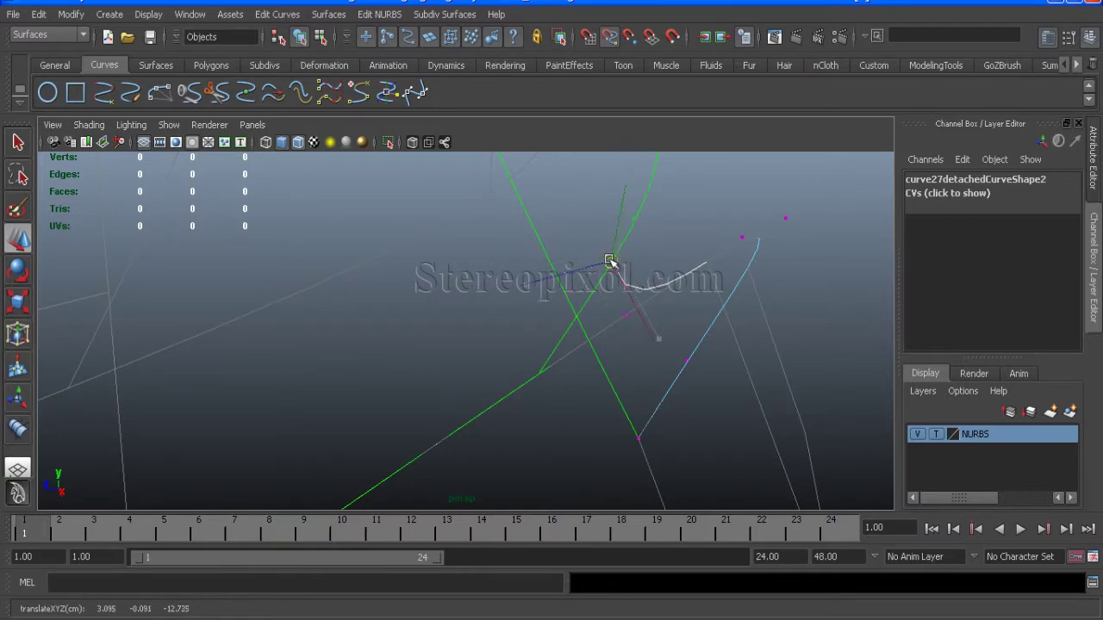
pyautogui.moveTo(601, 285); pyautogui.dragTo(617, 253)
pyautogui.keyDown('alt'); pyautogui.moveTo(578, 369); pyautogui.dragTo(379, 301); pyautogui.keyUp('alt')
pyautogui.keyDown('alt'); pyautogui.moveTo(379, 301); pyautogui.dragTo(342, 359, button='middle'); pyautogui.keyUp('alt')
pyautogui.keyDown('alt'); pyautogui.moveTo(341, 359); pyautogui.dragTo(434, 403); pyautogui.keyUp('alt')
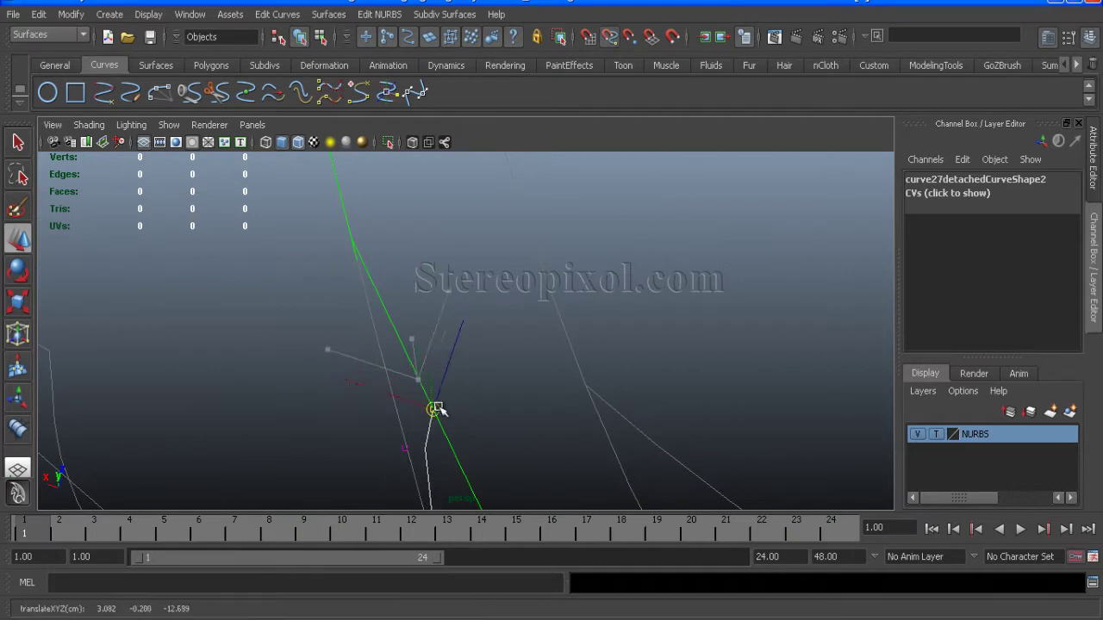
# Snap the lower end control vertex of the opposite side segment onto the end of the bottom curve.
pyautogui.keyDown('alt'); pyautogui.moveTo(392, 168); pyautogui.dragTo(356, 416); pyautogui.keyUp('alt')
pyautogui.keyDown('alt'); pyautogui.moveTo(373, 454); pyautogui.dragTo(606, 394); pyautogui.keyUp('alt')
pyautogui.click(620, 389)
pyautogui.moveTo(621, 386); pyautogui.dragTo(560, 385, button='right')
pyautogui.moveTo(611, 446); pyautogui.dragTo(649, 477)
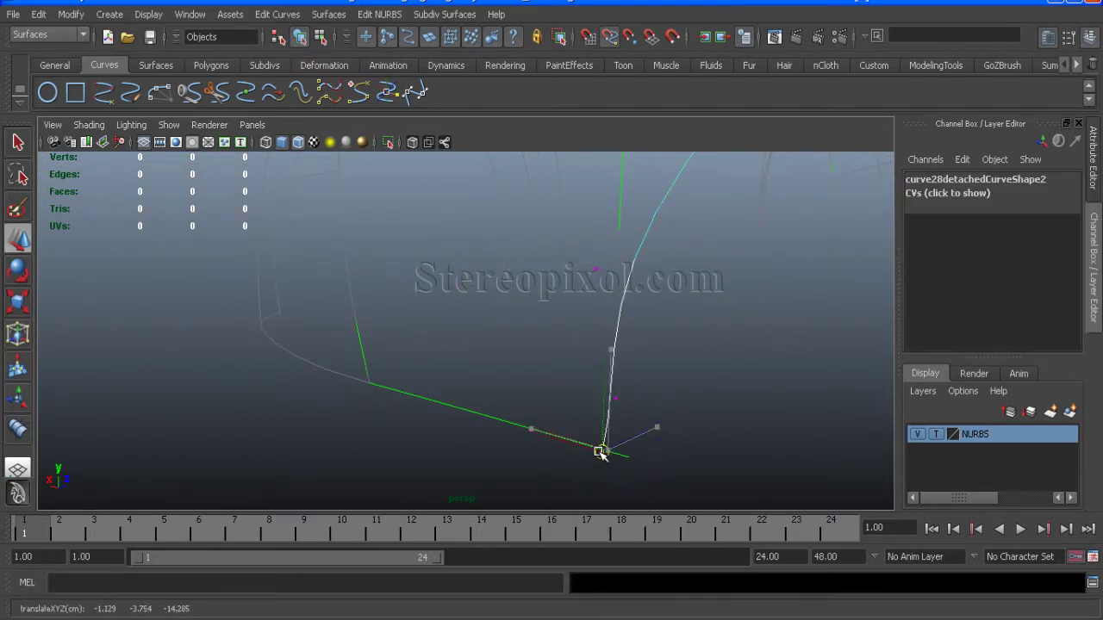
# Snap the upper end control vertex of the opposite side segment to its junction with the outer U-shaped curve.
pyautogui.keyDown('alt'); pyautogui.moveTo(728, 397); pyautogui.dragTo(694, 508, button='middle'); pyautogui.keyUp('alt')
pyautogui.moveTo(595, 302); pyautogui.dragTo(622, 355)
pyautogui.keyDown('alt'); pyautogui.moveTo(621, 355); pyautogui.dragTo(681, 342, button='right'); pyautogui.keyUp('alt')
pyautogui.press('c')
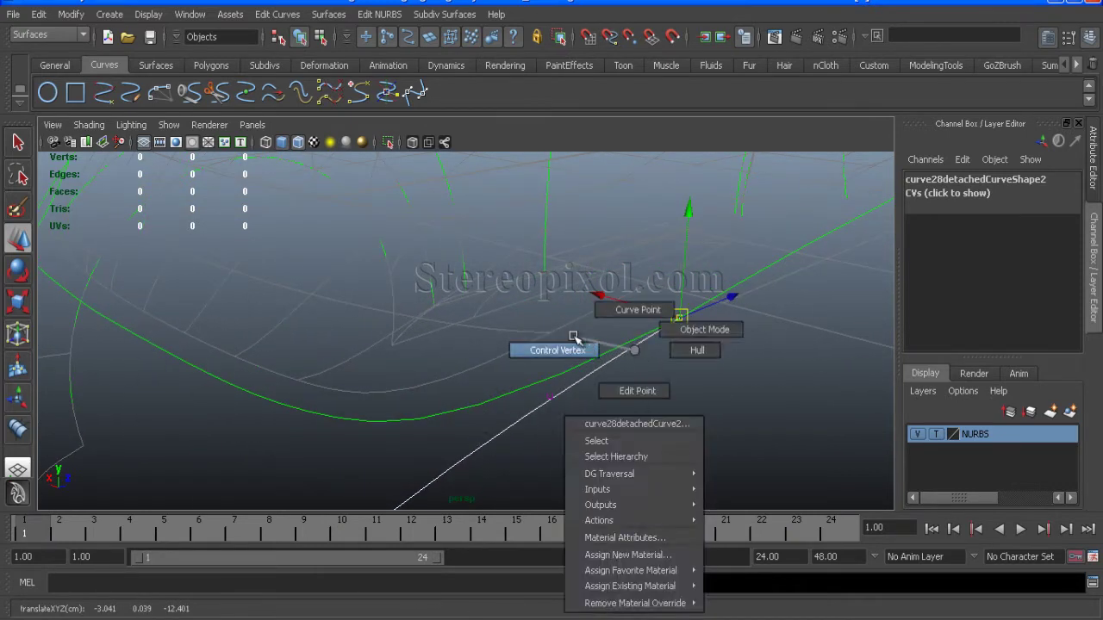
pyautogui.click(660, 401)
# Rebuild the outer U-shaped curve and the bottom curve as uniform cubic curves, with the Attribute Editor displayed.
pyautogui.keyDown('alt'); pyautogui.moveTo(660, 401); pyautogui.dragTo(357, 335, button='right'); pyautogui.keyUp('alt')
pyautogui.keyDown('alt'); pyautogui.moveTo(356, 335); pyautogui.dragTo(544, 349); pyautogui.keyUp('alt')
pyautogui.moveTo(499, 388); pyautogui.dragTo(481, 263)
pyautogui.click(475, 256)
pyautogui.click(514, 262)
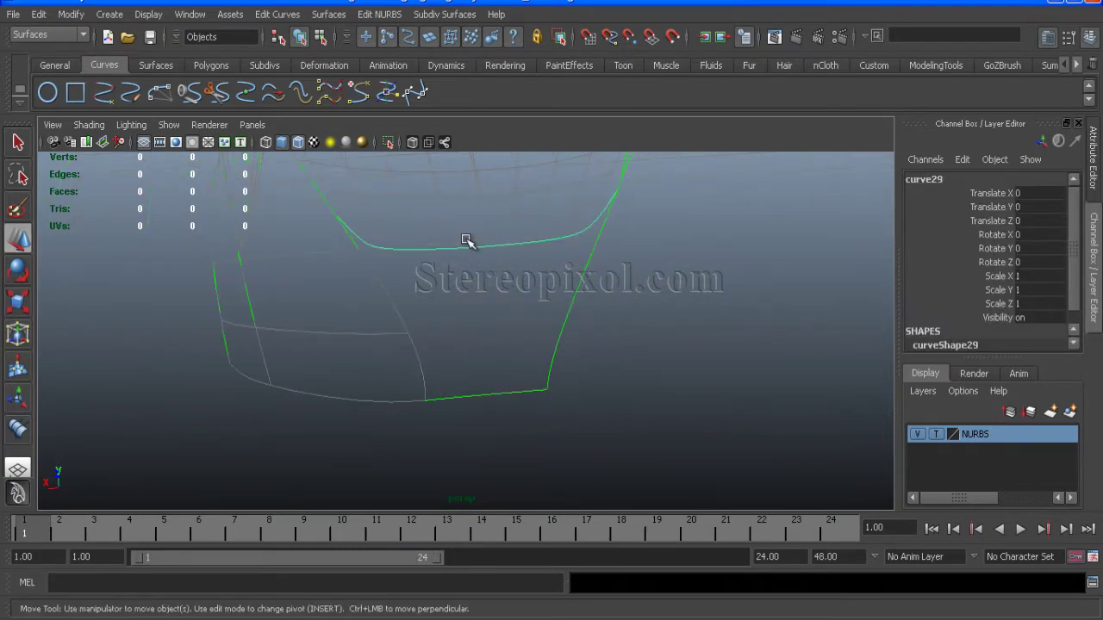
pyautogui.hotkey('ctrl', 'a')
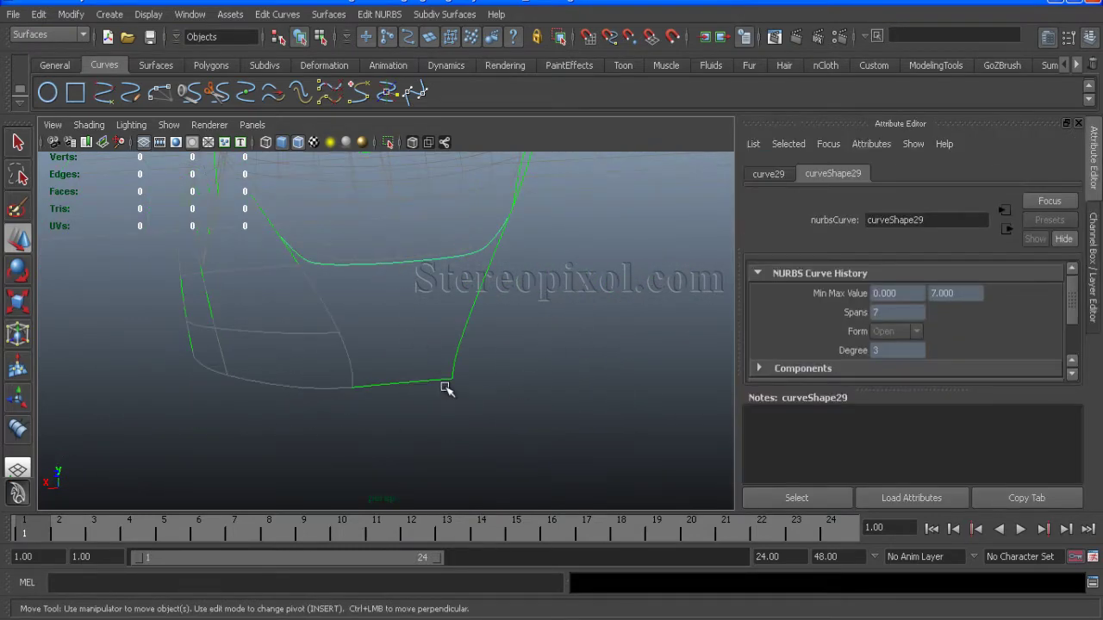
pyautogui.keyDown('shift'); pyautogui.click(425, 381); pyautogui.keyUp('shift')
pyautogui.keyDown('alt'); pyautogui.moveTo(457, 349); pyautogui.dragTo(488, 324); pyautogui.keyUp('alt')
pyautogui.keyDown('alt'); pyautogui.moveTo(488, 325); pyautogui.dragTo(572, 381, button='middle'); pyautogui.keyUp('alt')
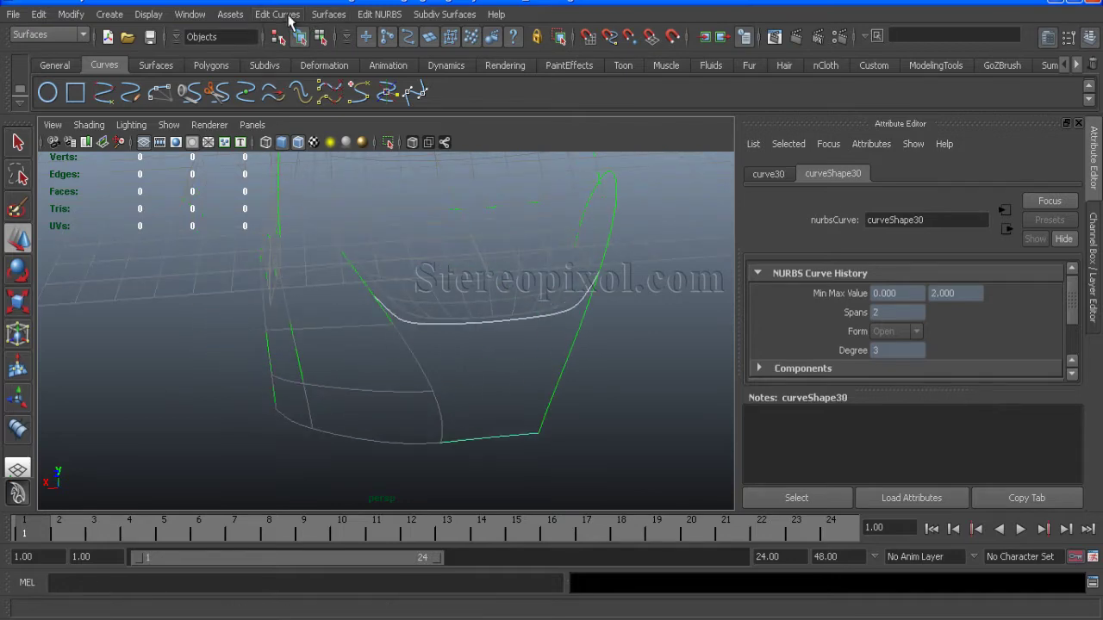
pyautogui.click(259, 15)
pyautogui.click(374, 268)
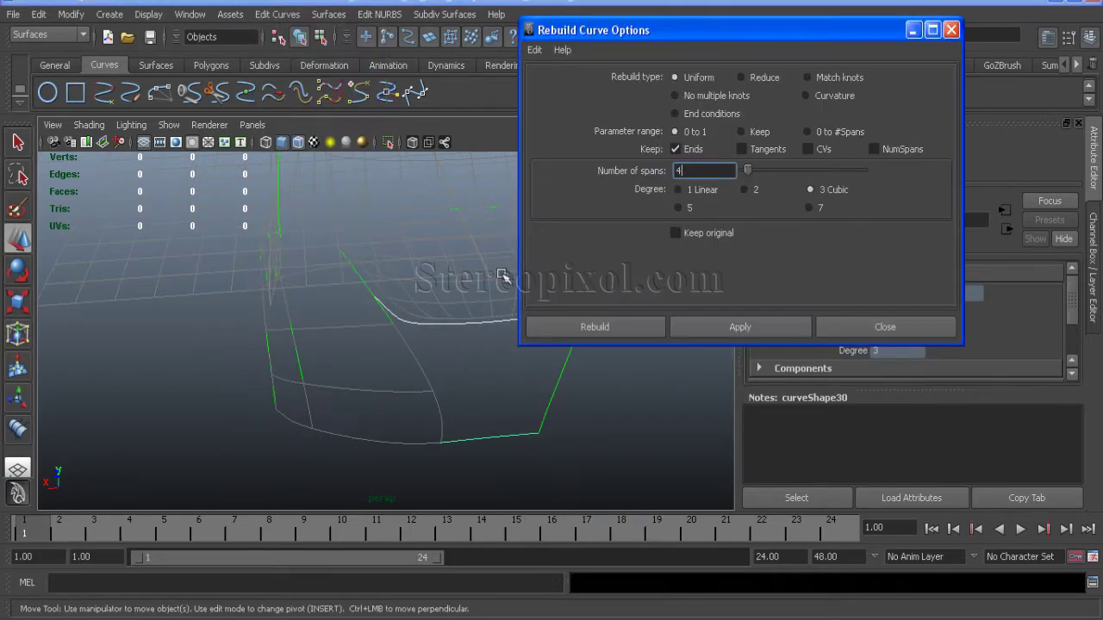
pyautogui.click(574, 333)
# Rebuild both lower side segments as uniform cubic curves with 4 spans.
pyautogui.moveTo(610, 389); pyautogui.dragTo(655, 399)
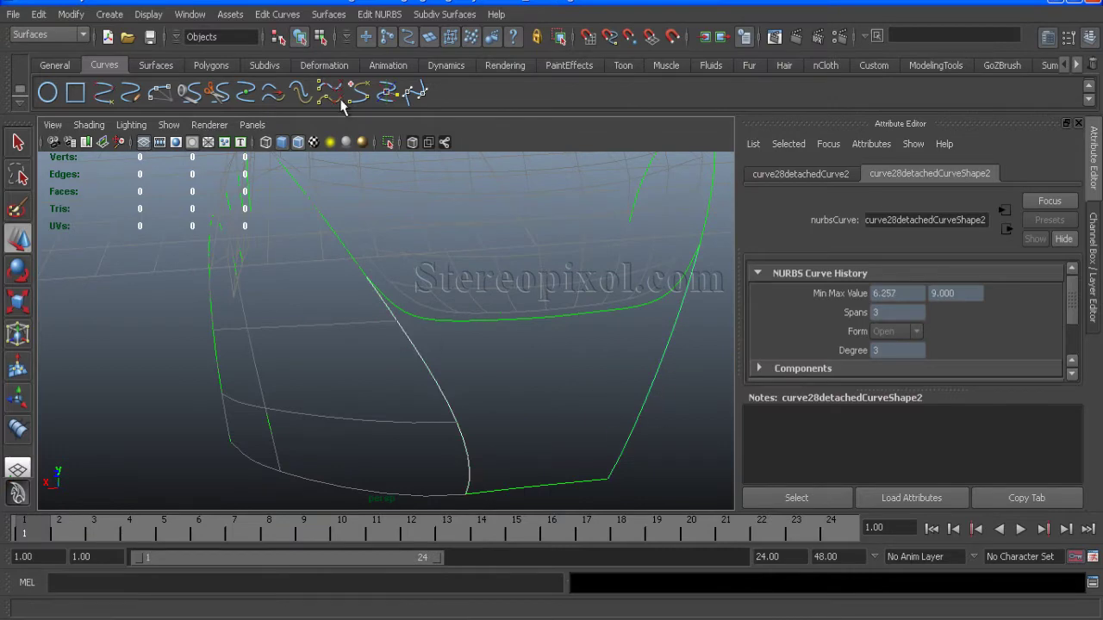
pyautogui.click(277, 15)
pyautogui.click(374, 268)
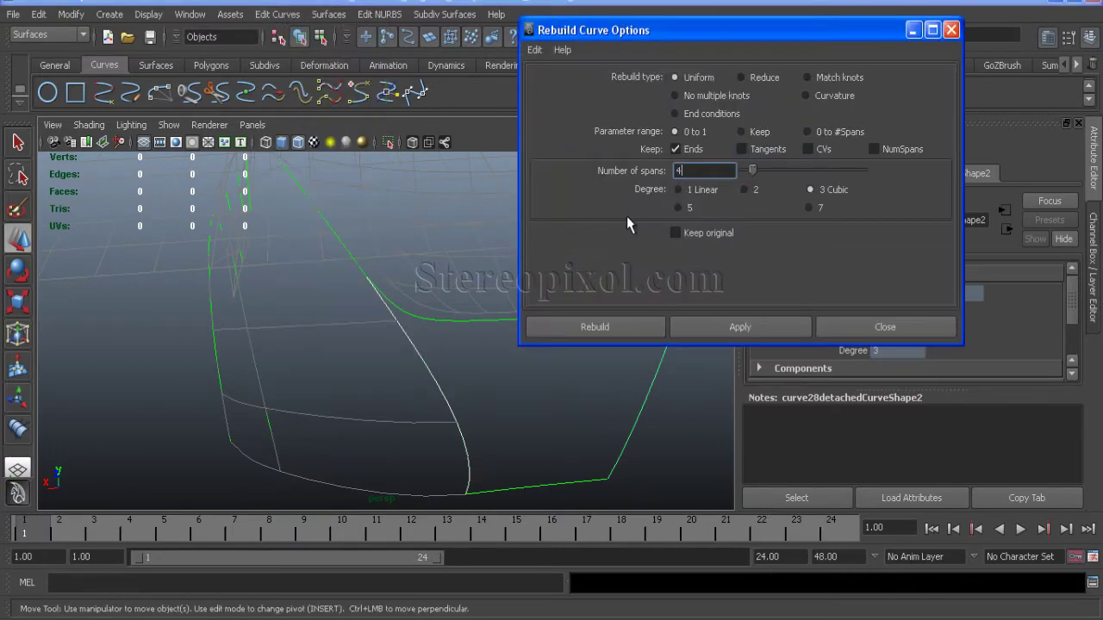
pyautogui.click(596, 328)
# Examine the control vertices of the outer U-shaped curve, the bottom curve and the two side segments.
pyautogui.click(498, 322)
pyautogui.moveTo(496, 322); pyautogui.dragTo(421, 318, button='right')
pyautogui.click(526, 491)
pyautogui.moveTo(527, 497); pyautogui.dragTo(457, 387, button='right')
pyautogui.moveTo(473, 397); pyautogui.dragTo(424, 392)
pyautogui.moveTo(438, 384); pyautogui.dragTo(374, 387, button='right')
pyautogui.moveTo(660, 368); pyautogui.dragTo(575, 365, button='right')
pyautogui.moveTo(660, 353); pyautogui.dragTo(719, 315, button='right')
# Create a boundary surface from the outer U-shaped curve, the bottom curve and the two lower side segments.
pyautogui.click(517, 492)
pyautogui.click(651, 392)
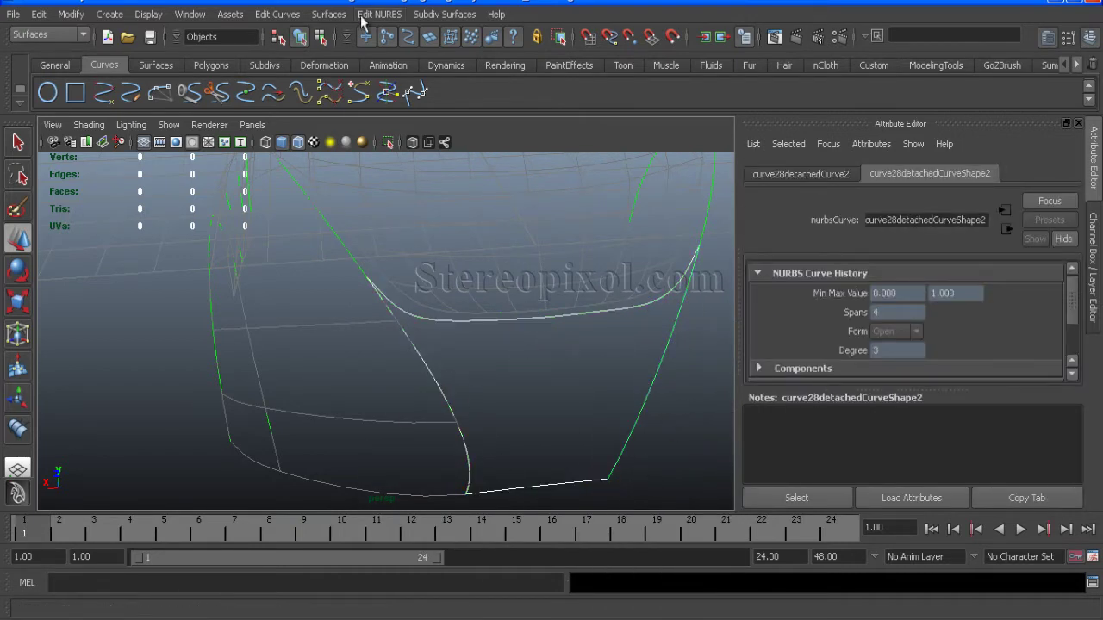
pyautogui.click(329, 13)
pyautogui.click(357, 136)
pyautogui.keyDown('alt'); pyautogui.moveTo(467, 356); pyautogui.dragTo(524, 335); pyautogui.keyUp('alt')
pyautogui.click(529, 306)
pyautogui.press('space')
pyautogui.press('space')
pyautogui.keyDown('alt'); pyautogui.moveTo(521, 246); pyautogui.dragTo(362, 345); pyautogui.keyUp('alt')
# Save the scene and add the new lower boundary surface to the NURBS layer.
pyautogui.click(151, 39)
pyautogui.press('q')
pyautogui.click(440, 379)
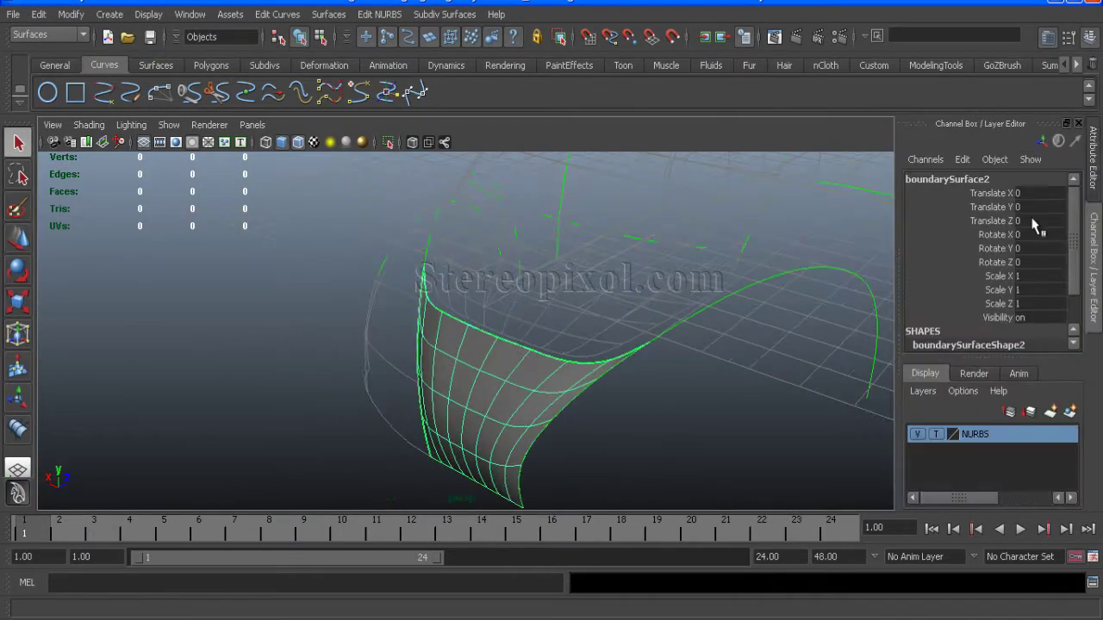
pyautogui.rightClick(958, 435)
pyautogui.click(970, 464)
pyautogui.keyDown('alt'); pyautogui.moveTo(603, 373); pyautogui.dragTo(552, 367, button='right'); pyautogui.keyUp('alt')
pyautogui.keyDown('alt'); pyautogui.moveTo(500, 388); pyautogui.dragTo(454, 358); pyautogui.keyUp('alt')
pyautogui.moveTo(761, 459)
pyautogui.keyDown('alt'); pyautogui.mouseDown()
pyautogui.moveTo(370, 421)
pyautogui.moveTo(537, 471)
pyautogui.moveTo(839, 435)
pyautogui.moveTo(733, 465)
pyautogui.moveTo(603, 388)
pyautogui.moveTo(461, 333)
pyautogui.moveTo(684, 362)
pyautogui.moveTo(540, 362)
pyautogui.moveTo(574, 352)
pyautogui.moveTo(878, 422)
pyautogui.mouseUp(); pyautogui.keyUp('alt')
pyautogui.doubleClick(935, 436)
# Try to detach the long side curve at a curve point on it.
pyautogui.moveTo(509, 388)
pyautogui.keyDown('alt'); pyautogui.mouseDown(button='right')
pyautogui.moveTo(417, 381)
pyautogui.moveTo(493, 401)
pyautogui.mouseUp(button='right'); pyautogui.keyUp('alt')
pyautogui.click(417, 384)
pyautogui.keyDown('alt'); pyautogui.moveTo(433, 387); pyautogui.dragTo(599, 248, button='middle'); pyautogui.keyUp('alt')
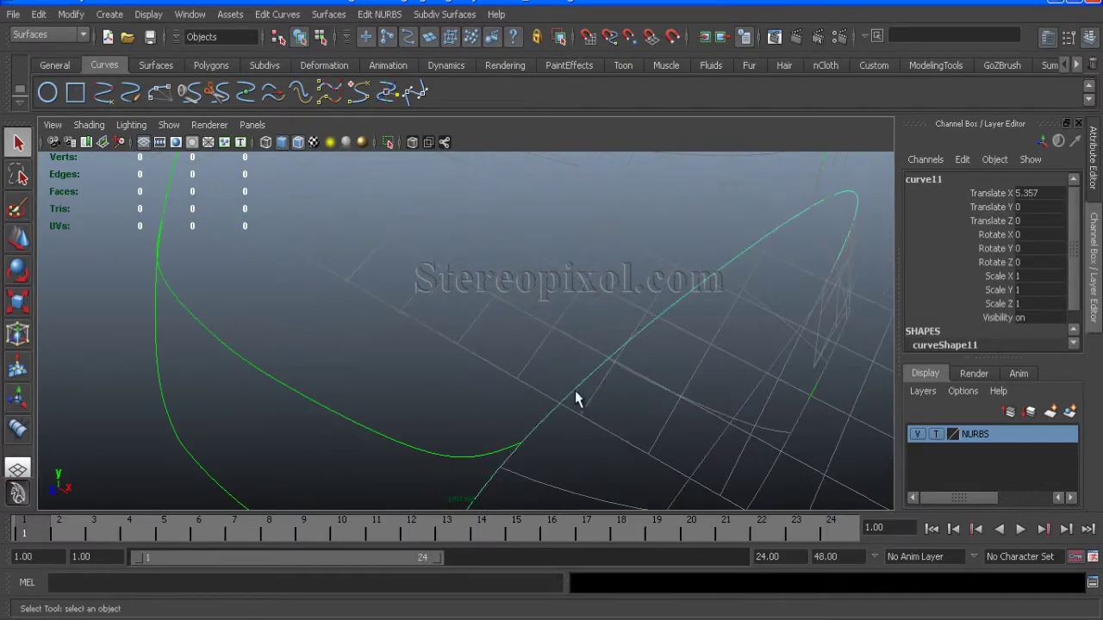
pyautogui.keyDown('alt'); pyautogui.moveTo(554, 385); pyautogui.dragTo(381, 283); pyautogui.keyUp('alt')
pyautogui.keyDown('alt'); pyautogui.moveTo(382, 283); pyautogui.dragTo(427, 314, button='right'); pyautogui.keyUp('alt')
pyautogui.moveTo(518, 348); pyautogui.dragTo(571, 363, button='right')
pyautogui.moveTo(571, 365); pyautogui.dragTo(572, 329, button='right')
pyautogui.click(616, 391)
pyautogui.click(305, 101)
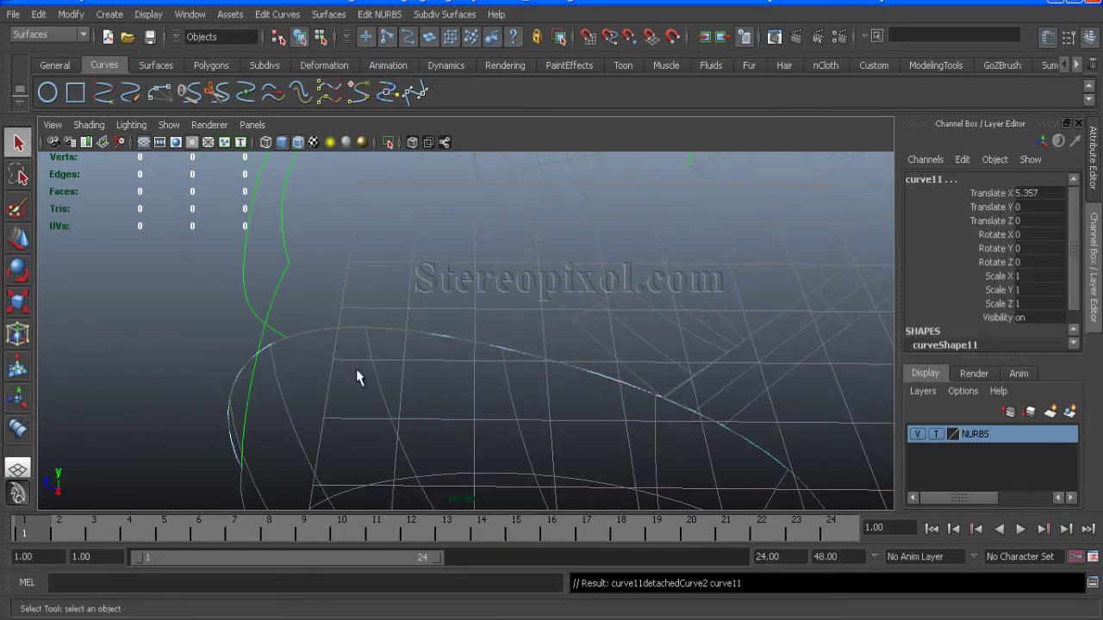
# Detach the long side curve where the adjoining curve meets it, at a parameter of about 0.723.
pyautogui.keyDown('alt'); pyautogui.moveTo(405, 402); pyautogui.dragTo(402, 370); pyautogui.keyUp('alt')
pyautogui.moveTo(394, 377); pyautogui.dragTo(395, 405, button='right')
pyautogui.moveTo(337, 385); pyautogui.dragTo(398, 402, button='right')
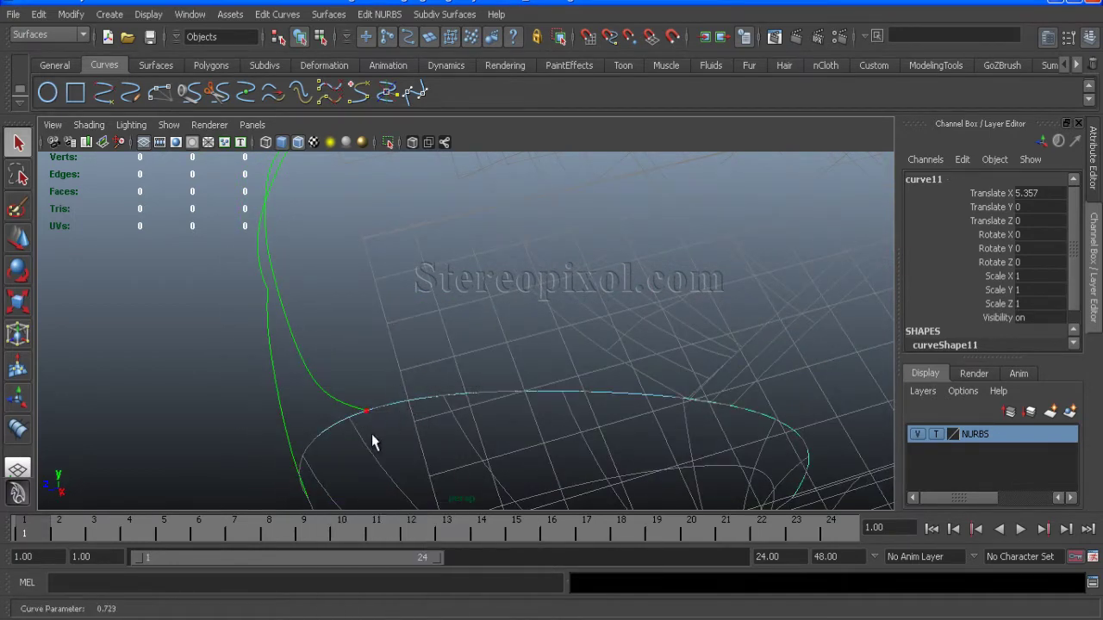
pyautogui.moveTo(371, 434); pyautogui.dragTo(369, 430)
pyautogui.keyDown('alt'); pyautogui.moveTo(369, 430); pyautogui.dragTo(327, 388); pyautogui.keyUp('alt')
pyautogui.keyDown('alt'); pyautogui.moveTo(328, 388); pyautogui.dragTo(315, 361, button='right'); pyautogui.keyUp('alt')
pyautogui.click(217, 92)
# Detach the arched curve at two curve points where its neighbouring curves meet it, one at a parameter of about 5.233.
pyautogui.keyDown('alt'); pyautogui.moveTo(210, 238); pyautogui.dragTo(249, 267); pyautogui.keyUp('alt')
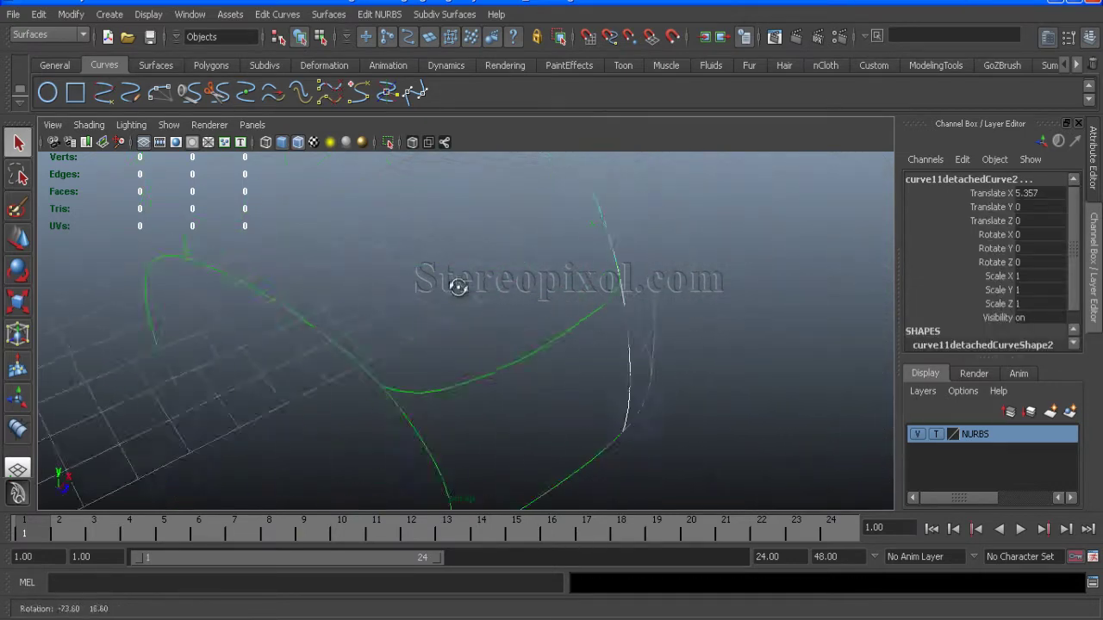
pyautogui.keyDown('alt'); pyautogui.moveTo(463, 285); pyautogui.dragTo(409, 335); pyautogui.keyUp('alt')
pyautogui.moveTo(403, 329); pyautogui.dragTo(401, 285, button='right')
pyautogui.click(400, 325)
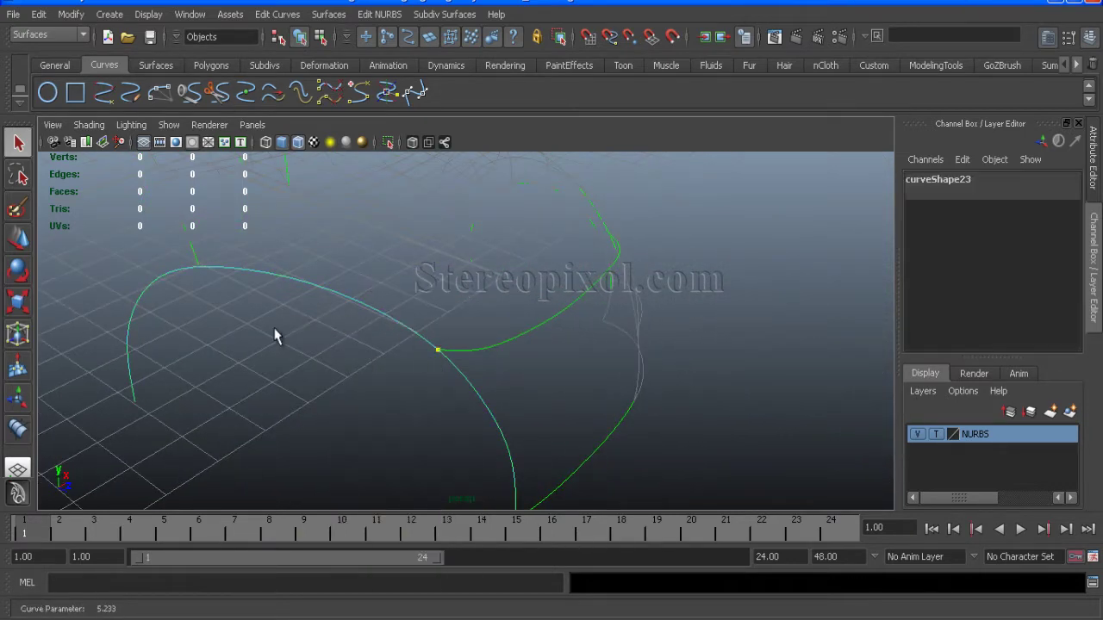
pyautogui.keyDown('alt'); pyautogui.moveTo(271, 324); pyautogui.dragTo(322, 335); pyautogui.keyUp('alt')
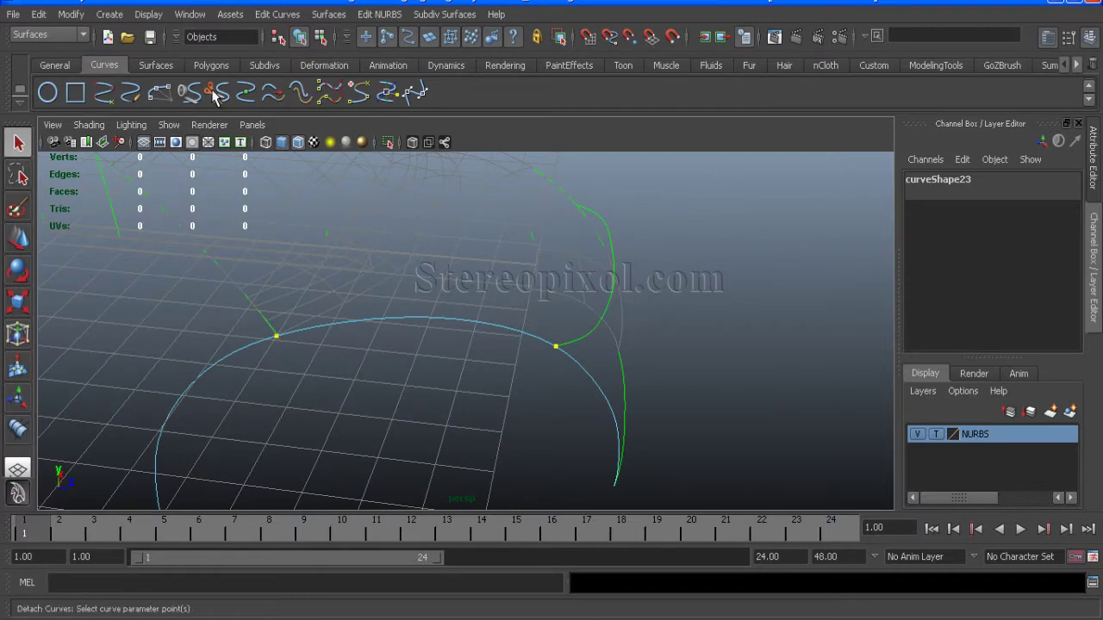
pyautogui.click(213, 94)
# Snap the lower end CV of the slanted side curve onto the arched curve where the arched curve was detached.
pyautogui.click(369, 298)
pyautogui.click(377, 320)
pyautogui.keyDown('alt'); pyautogui.moveTo(421, 322); pyautogui.dragTo(551, 318, button='middle'); pyautogui.keyUp('alt')
pyautogui.keyDown('alt'); pyautogui.moveTo(362, 353); pyautogui.dragTo(443, 418, button='right'); pyautogui.keyUp('alt')
pyautogui.click(297, 325)
pyautogui.click(289, 326)
pyautogui.press('w')
pyautogui.click(316, 339)
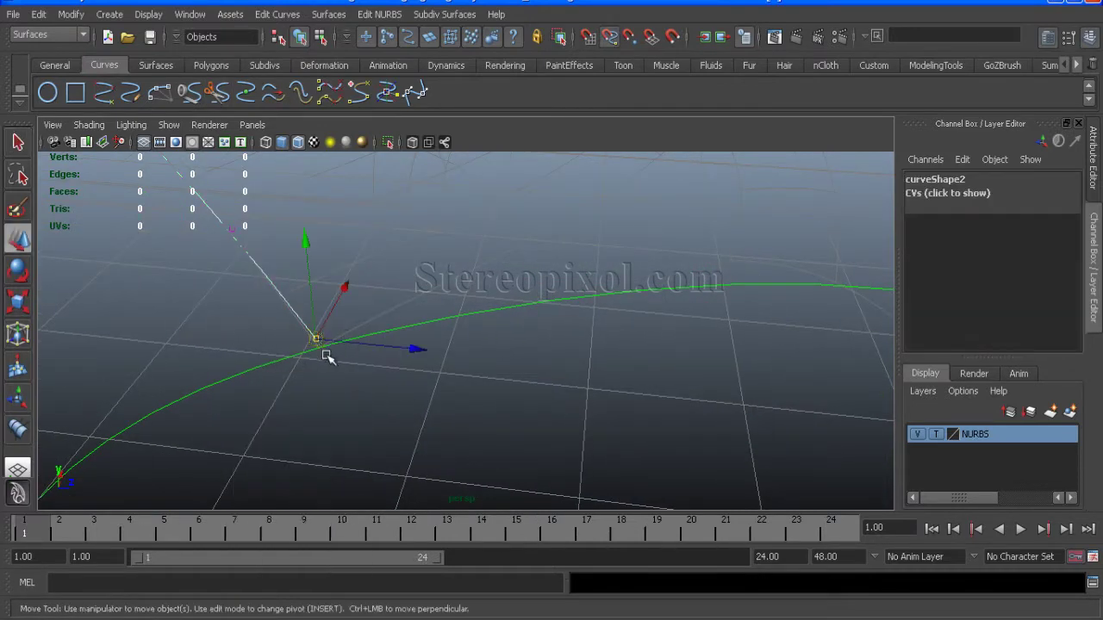
pyautogui.moveTo(316, 340); pyautogui.dragTo(400, 322)
# Snap both end CVs of the front cross curve onto the side curves it meets.
pyautogui.moveTo(344, 360); pyautogui.dragTo(347, 361)
pyautogui.keyDown('alt'); pyautogui.moveTo(517, 371); pyautogui.dragTo(488, 384, button='right'); pyautogui.keyUp('alt')
pyautogui.keyDown('alt'); pyautogui.moveTo(569, 387); pyautogui.dragTo(492, 419); pyautogui.keyUp('alt')
pyautogui.click(532, 408)
pyautogui.keyDown('alt'); pyautogui.moveTo(492, 419); pyautogui.dragTo(510, 388, button='right'); pyautogui.keyUp('alt')
pyautogui.moveTo(518, 386); pyautogui.dragTo(484, 415)
pyautogui.keyDown('alt'); pyautogui.moveTo(484, 423); pyautogui.dragTo(545, 463, button='right'); pyautogui.keyUp('alt')
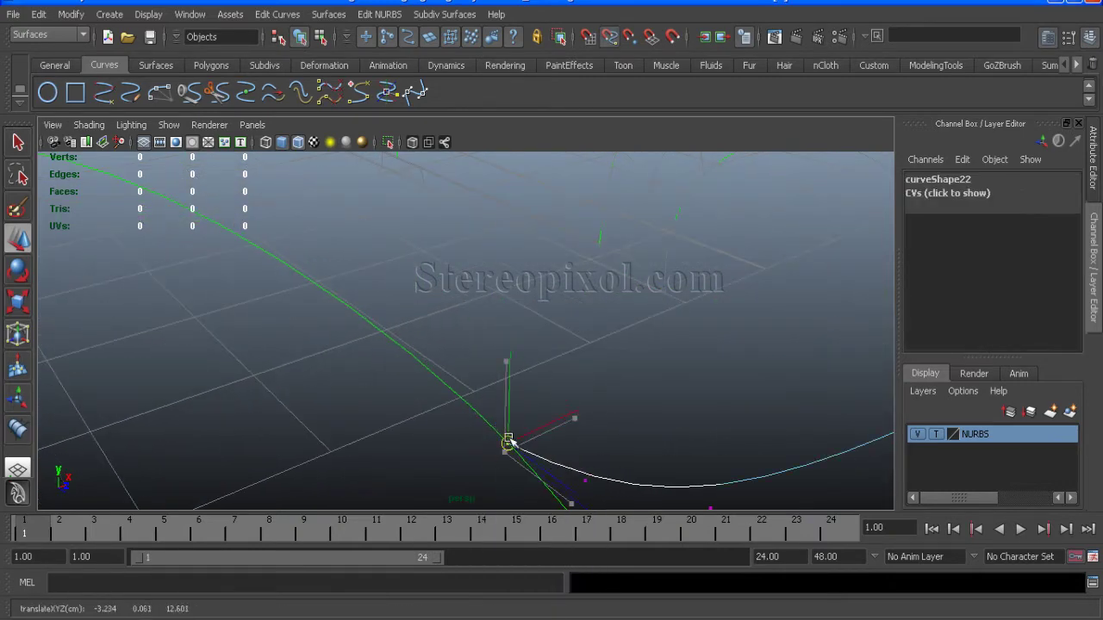
pyautogui.keyDown('alt'); pyautogui.moveTo(664, 411); pyautogui.dragTo(343, 428); pyautogui.keyUp('alt')
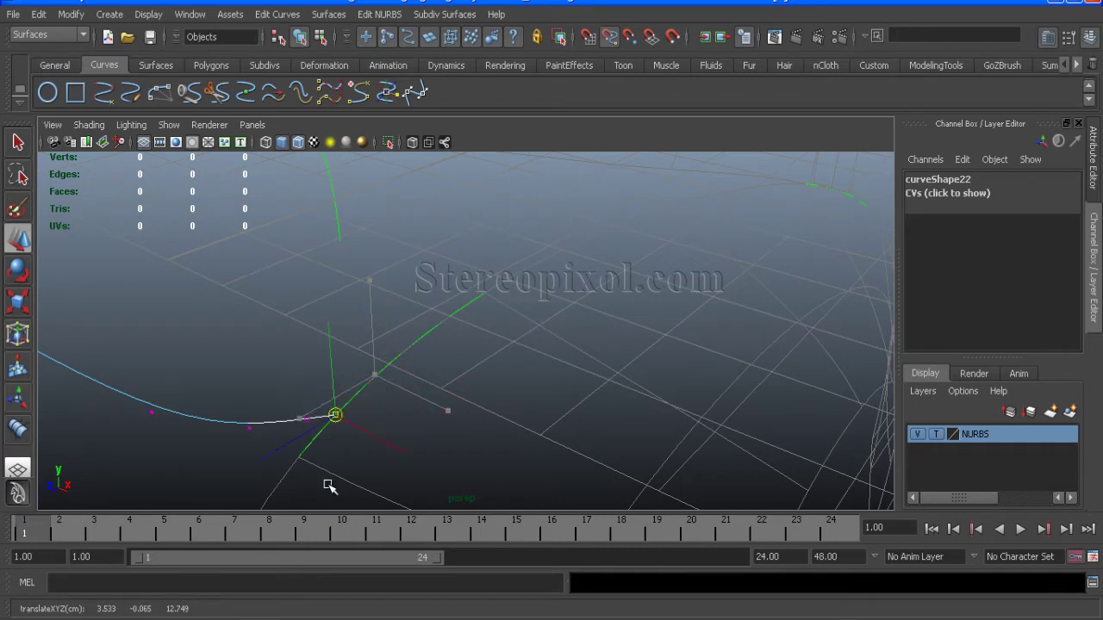
pyautogui.keyDown('alt'); pyautogui.moveTo(327, 487); pyautogui.dragTo(308, 328); pyautogui.keyUp('alt')
# Snap the end CV of the first detached side curve onto the neighbouring curve.
pyautogui.click(163, 304)
pyautogui.moveTo(332, 350); pyautogui.dragTo(292, 350, button='right')
pyautogui.moveTo(340, 343); pyautogui.dragTo(282, 399)
pyautogui.press('c')
pyautogui.moveTo(303, 341); pyautogui.dragTo(371, 317, button='right')
# Snap the end CV of the opposite side curve onto the curve it meets.
pyautogui.keyDown('alt'); pyautogui.moveTo(371, 317); pyautogui.dragTo(565, 394); pyautogui.keyUp('alt')
pyautogui.click(534, 307)
pyautogui.moveTo(534, 307); pyautogui.dragTo(466, 309, button='right')
pyautogui.moveTo(622, 331); pyautogui.dragTo(588, 286)
pyautogui.keyDown('alt'); pyautogui.moveTo(565, 345); pyautogui.dragTo(411, 385); pyautogui.keyUp('alt')
pyautogui.scroll(3, 411, 385)
pyautogui.press('c')
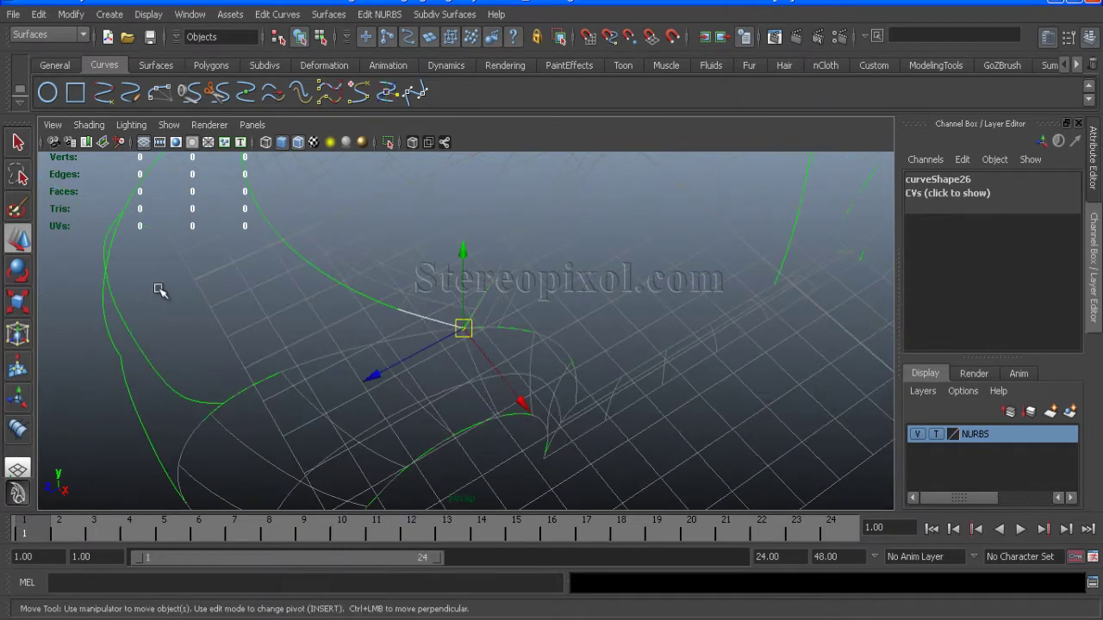
# Rebuild the upper and lower front cross curves uniformly with 10 spans.
pyautogui.scroll(-5, 412, 328)
pyautogui.click(185, 308)
pyautogui.keyDown('alt'); pyautogui.moveTo(184, 307); pyautogui.dragTo(370, 344); pyautogui.keyUp('alt')
pyautogui.click(331, 304)
pyautogui.keyDown('alt'); pyautogui.moveTo(290, 384); pyautogui.dragTo(422, 386); pyautogui.keyUp('alt')
pyautogui.scroll(-2, 422, 386)
pyautogui.keyDown('shift'); pyautogui.click(372, 467); pyautogui.keyUp('shift')
pyautogui.click(277, 15)
pyautogui.click(379, 272)
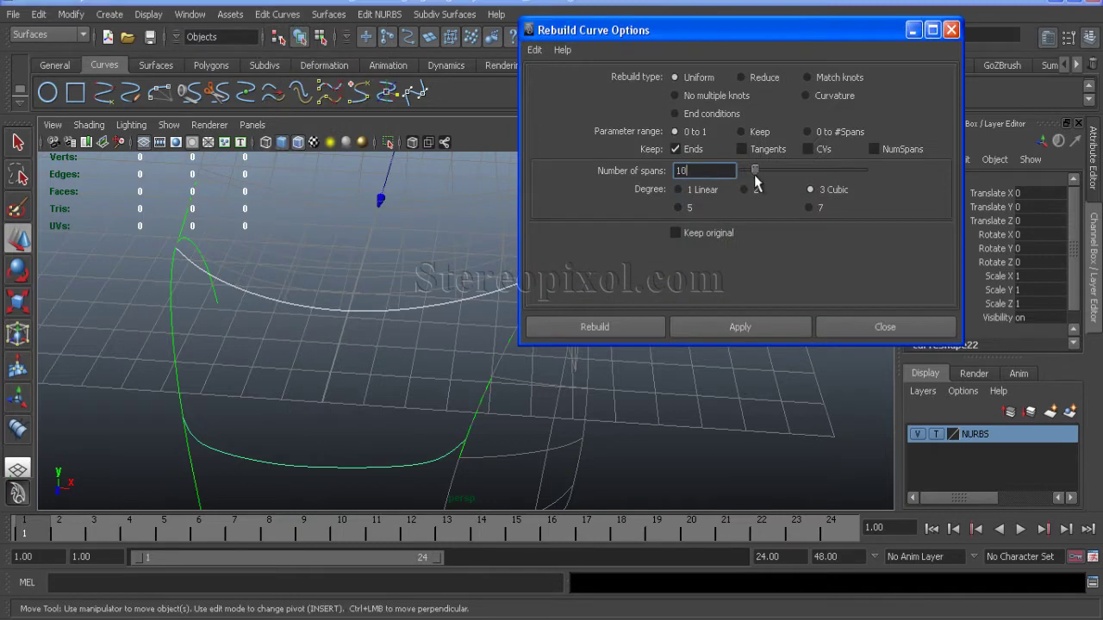
pyautogui.click(594, 326)
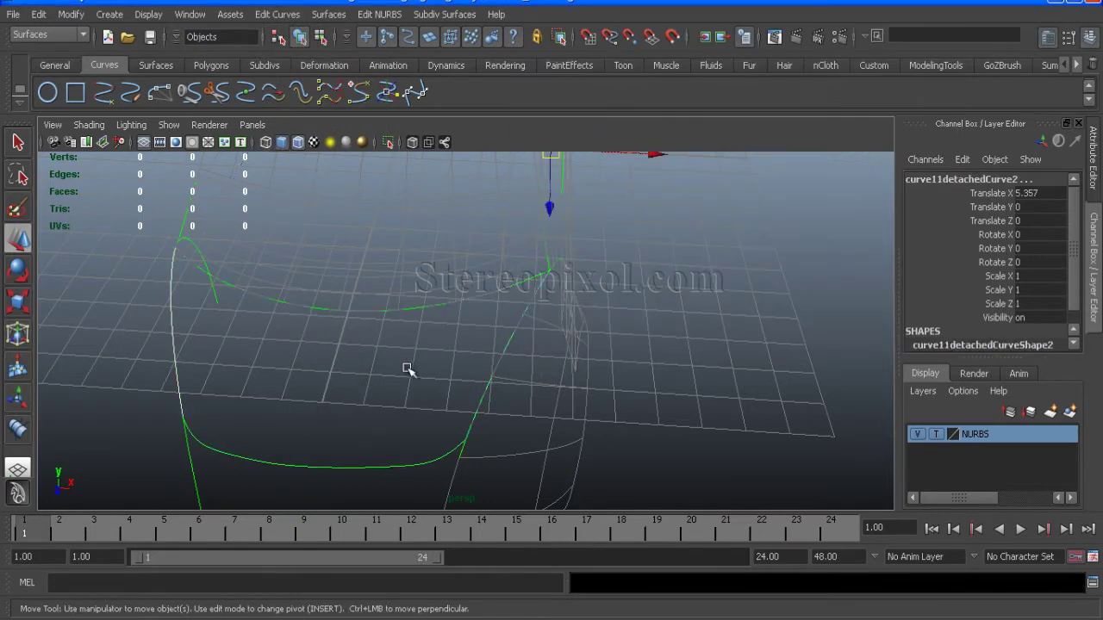
# Rebuild the two side curves that join the upper and lower cross curves.
pyautogui.keyDown('alt'); pyautogui.moveTo(312, 378); pyautogui.dragTo(252, 376); pyautogui.keyUp('alt')
pyautogui.click(277, 13)
pyautogui.click(379, 272)
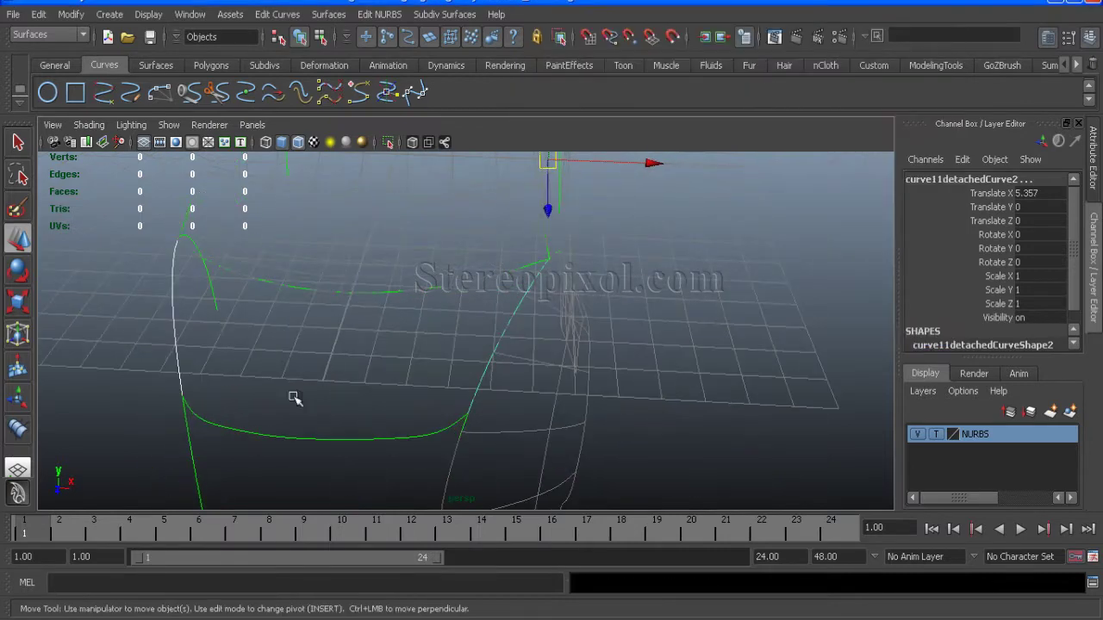
# Reverse the direction of the upper front cross curve.
pyautogui.rightClick(290, 399)
pyautogui.click(373, 293)
pyautogui.click(375, 291)
pyautogui.moveTo(375, 291); pyautogui.dragTo(377, 267, button='right')
pyautogui.click(272, 14)
pyautogui.click(323, 251)
# Display the CVs of both side curves to compare their directions, returning to object selection.
pyautogui.keyDown('alt'); pyautogui.moveTo(155, 335); pyautogui.dragTo(224, 362); pyautogui.keyUp('alt')
pyautogui.moveTo(225, 366); pyautogui.dragTo(158, 366, button='right')
pyautogui.click(567, 338)
pyautogui.keyDown('alt'); pyautogui.moveTo(487, 355); pyautogui.dragTo(371, 372); pyautogui.keyUp('alt')
pyautogui.moveTo(444, 372); pyautogui.dragTo(379, 365, button='right')
pyautogui.rightClick(455, 361)
pyautogui.moveTo(452, 354); pyautogui.dragTo(497, 341, button='right')
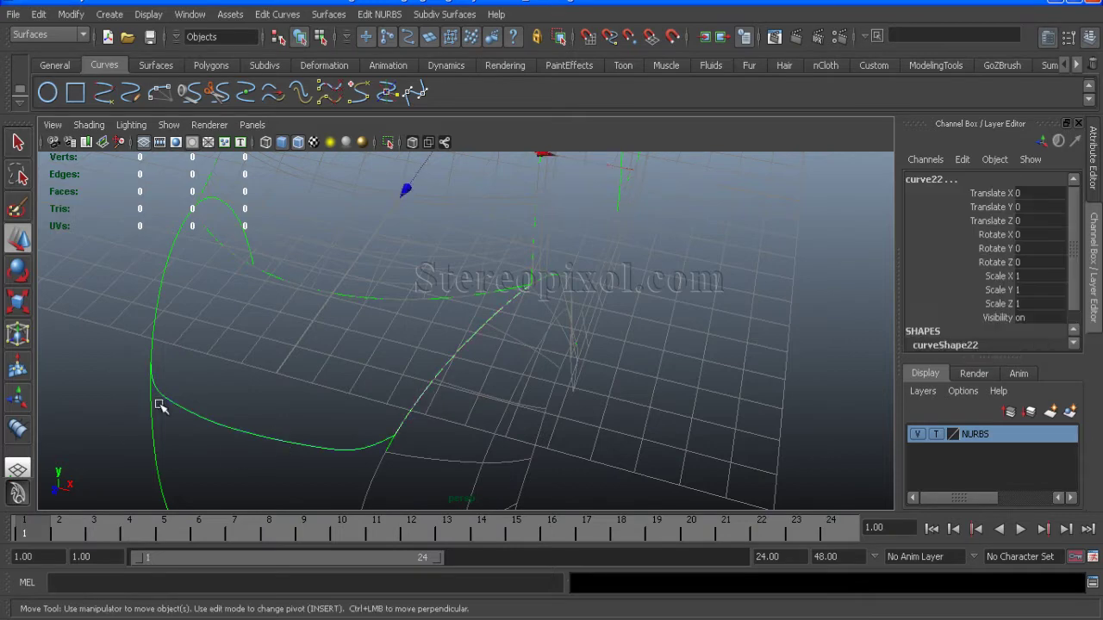
# Create a boundary surface from the upper and lower cross curves and the two side curves.
pyautogui.keyDown('shift'); pyautogui.click(184, 417); pyautogui.keyUp('shift')
pyautogui.keyDown('alt'); pyautogui.moveTo(183, 417); pyautogui.dragTo(318, 388); pyautogui.keyUp('alt')
pyautogui.click(347, 130)
pyautogui.keyDown('alt'); pyautogui.moveTo(338, 287); pyautogui.dragTo(284, 284, button='right'); pyautogui.keyUp('alt')
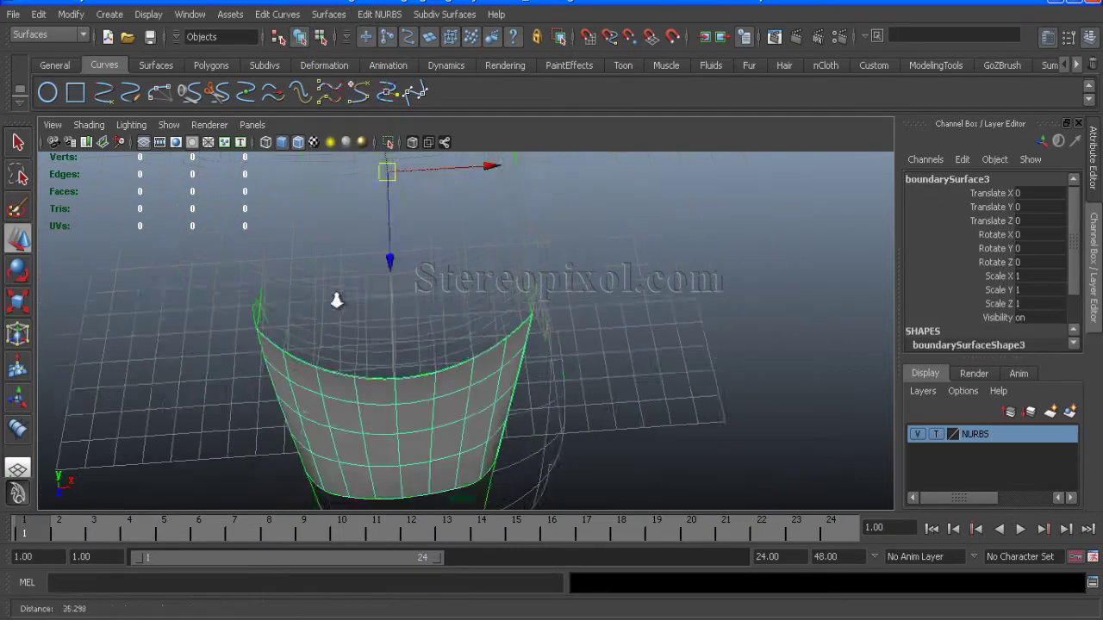
# Examine how the new front boundary surface fits the side-view blueprint.
pyautogui.keyDown('alt'); pyautogui.moveTo(379, 323); pyautogui.dragTo(551, 288); pyautogui.keyUp('alt')
pyautogui.click(746, 308)
pyautogui.keyDown('alt'); pyautogui.moveTo(248, 186); pyautogui.dragTo(374, 340); pyautogui.keyUp('alt')
pyautogui.press('space')
pyautogui.press('space')
pyautogui.keyDown('alt'); pyautogui.moveTo(474, 436); pyautogui.dragTo(362, 414, button='right'); pyautogui.keyUp('alt')
pyautogui.keyDown('alt'); pyautogui.moveTo(362, 414); pyautogui.dragTo(569, 401, button='middle'); pyautogui.keyUp('alt')
pyautogui.keyDown('alt'); pyautogui.moveTo(258, 324); pyautogui.dragTo(340, 346, button='right'); pyautogui.keyUp('alt')
pyautogui.keyDown('alt'); pyautogui.moveTo(341, 346); pyautogui.dragTo(517, 382, button='middle'); pyautogui.keyUp('alt')
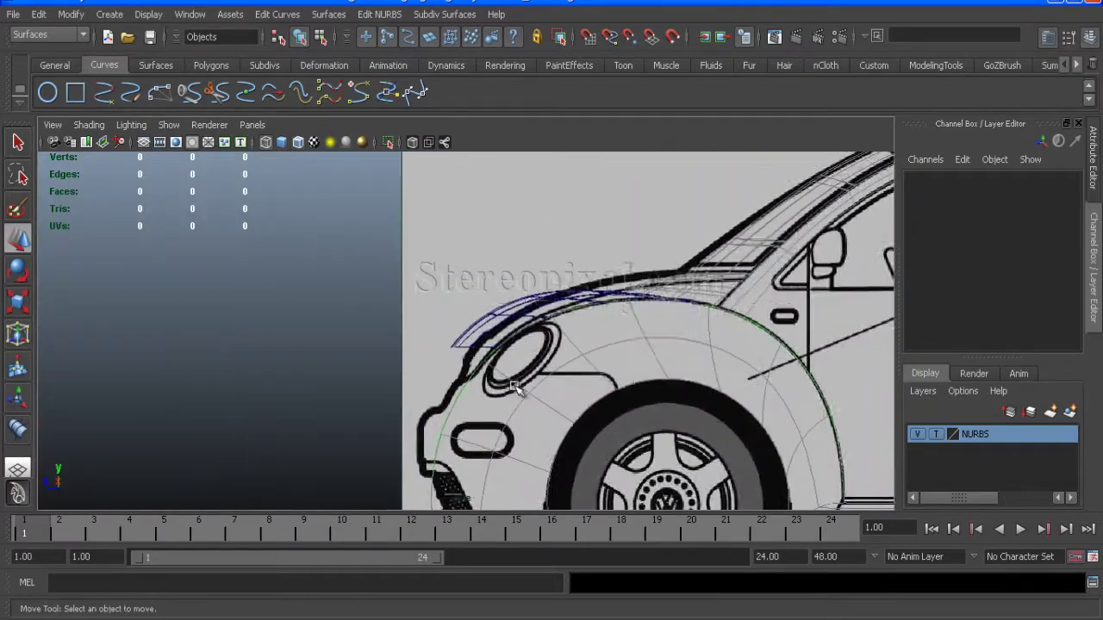
pyautogui.keyDown('alt'); pyautogui.moveTo(517, 382); pyautogui.dragTo(612, 388, button='right'); pyautogui.keyUp('alt')
# Add the new front boundary surface to the NURBS layer.
pyautogui.click(480, 367)
pyautogui.keyDown('alt'); pyautogui.moveTo(480, 369); pyautogui.dragTo(591, 410, button='right'); pyautogui.keyUp('alt')
pyautogui.keyDown('alt'); pyautogui.moveTo(591, 410); pyautogui.dragTo(557, 381, button='middle'); pyautogui.keyUp('alt')
pyautogui.rightClick(979, 438)
pyautogui.click(1000, 463)
# Shift CVs of the surface's lower front curve in side view to match the blueprint's hood outline.
pyautogui.click(411, 338)
pyautogui.click(417, 331)
pyautogui.moveTo(415, 331); pyautogui.dragTo(312, 319, button='right')
pyautogui.scroll(3, 310, 317)
pyautogui.moveTo(308, 295); pyautogui.dragTo(401, 363)
pyautogui.moveTo(342, 334); pyautogui.dragTo(345, 335)
pyautogui.click(411, 316)
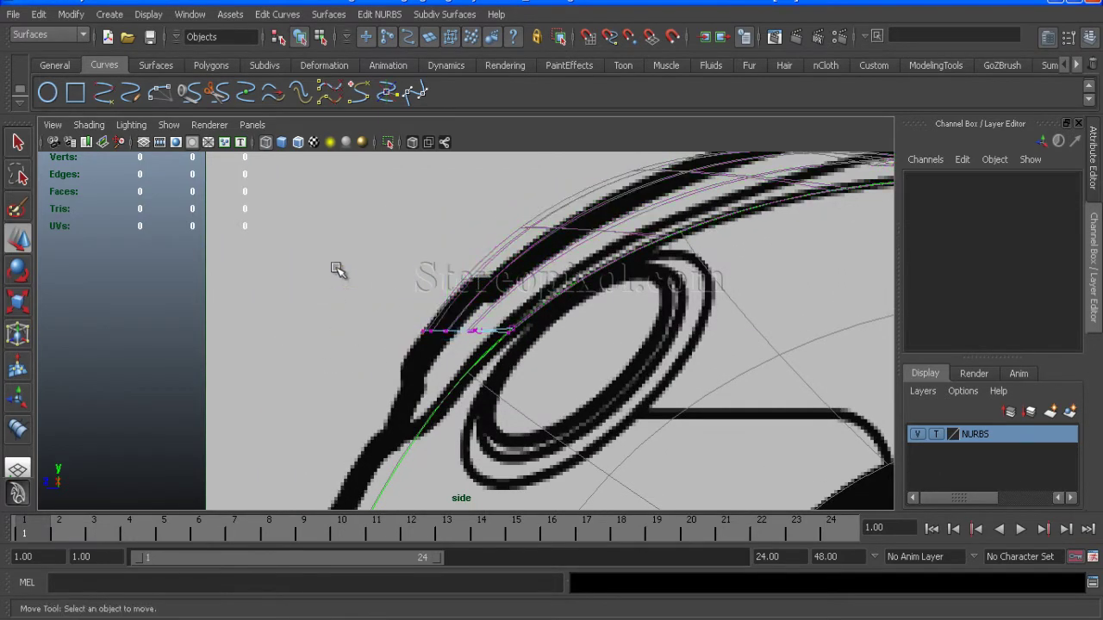
# Examine the lower front curve's CVs in perspective and against the side blueprint.
pyautogui.keyDown('alt'); pyautogui.moveTo(731, 177); pyautogui.dragTo(515, 291, button='middle'); pyautogui.keyUp('alt')
pyautogui.press('space')
pyautogui.press('space')
pyautogui.keyDown('alt'); pyautogui.moveTo(497, 322); pyautogui.dragTo(471, 340); pyautogui.keyUp('alt')
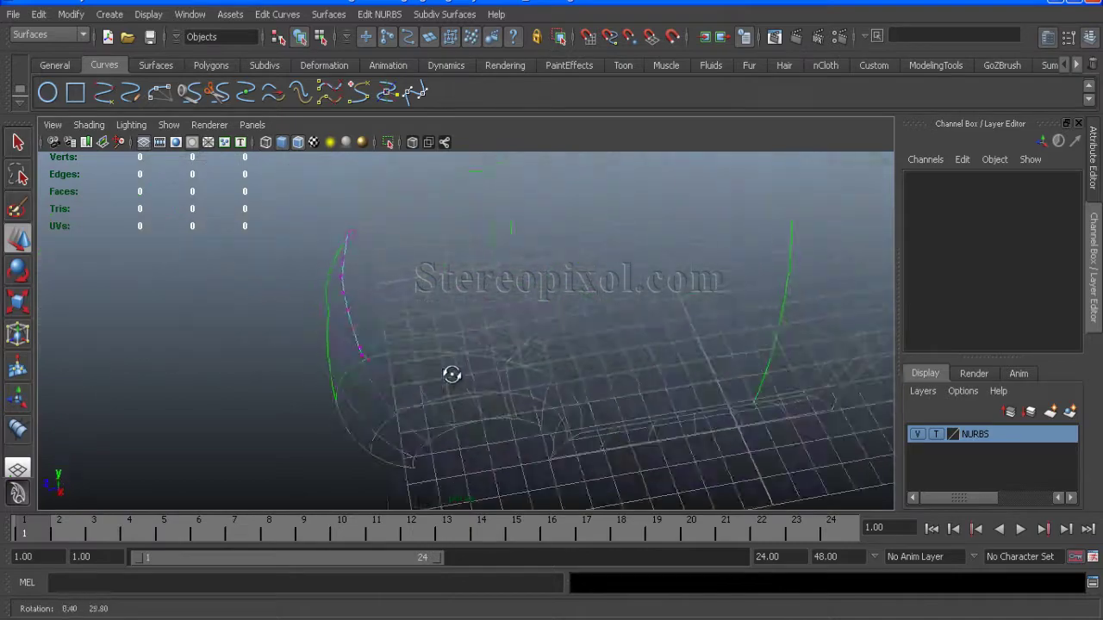
pyautogui.keyDown('alt'); pyautogui.moveTo(447, 382); pyautogui.dragTo(444, 388); pyautogui.keyUp('alt')
pyautogui.press('space')
pyautogui.press('space')
pyautogui.keyDown('alt'); pyautogui.moveTo(450, 385); pyautogui.dragTo(663, 420, button='right'); pyautogui.keyUp('alt')
pyautogui.keyDown('alt'); pyautogui.moveTo(323, 420); pyautogui.dragTo(412, 369, button='middle'); pyautogui.keyUp('alt')
pyautogui.keyDown('alt'); pyautogui.moveTo(412, 369); pyautogui.dragTo(465, 405, button='right'); pyautogui.keyUp('alt')
pyautogui.keyDown('alt'); pyautogui.moveTo(389, 398); pyautogui.dragTo(588, 368, button='middle'); pyautogui.keyUp('alt')
pyautogui.keyDown('alt'); pyautogui.moveTo(588, 367); pyautogui.dragTo(713, 527, button='right'); pyautogui.keyUp('alt')
pyautogui.moveTo(550, 394); pyautogui.dragTo(455, 341)
pyautogui.click(457, 388)
# Smooth the surface's lower front curve by adjusting inner CVs symmetrically along the Z axis.
pyautogui.keyDown('alt'); pyautogui.moveTo(690, 456); pyautogui.dragTo(526, 371, button='right'); pyautogui.keyUp('alt')
pyautogui.press('space')
pyautogui.press('space')
pyautogui.keyDown('alt'); pyautogui.moveTo(443, 377); pyautogui.dragTo(526, 414); pyautogui.keyUp('alt')
pyautogui.keyDown('alt'); pyautogui.moveTo(500, 379); pyautogui.dragTo(552, 388, button='right'); pyautogui.keyUp('alt')
pyautogui.keyDown('alt'); pyautogui.moveTo(552, 388); pyautogui.dragTo(555, 314, button='middle'); pyautogui.keyUp('alt')
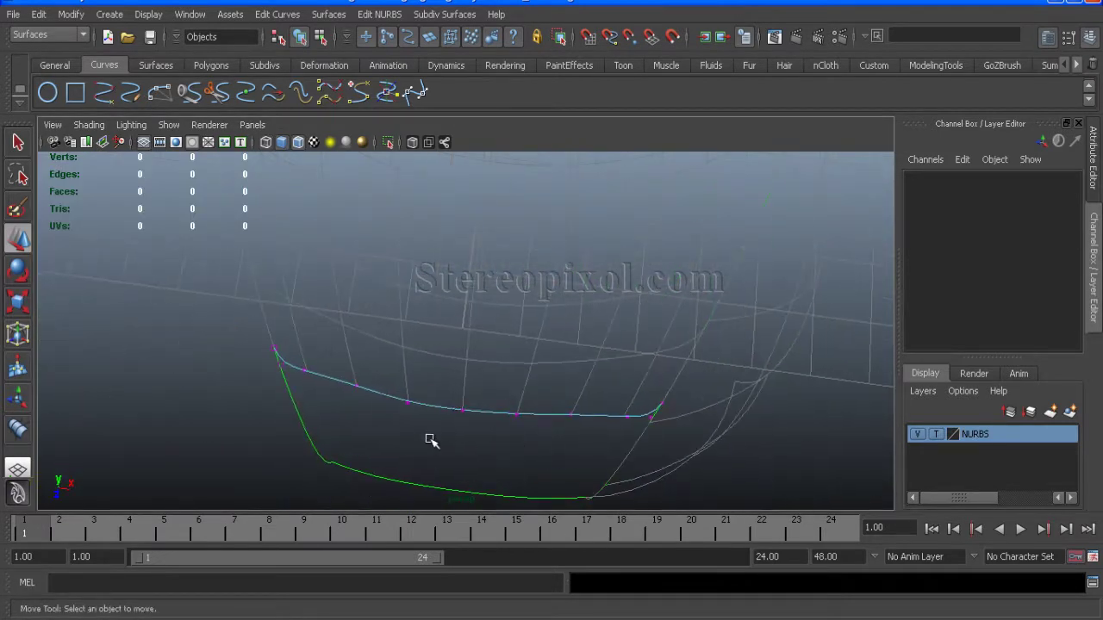
pyautogui.moveTo(546, 392); pyautogui.dragTo(547, 393)
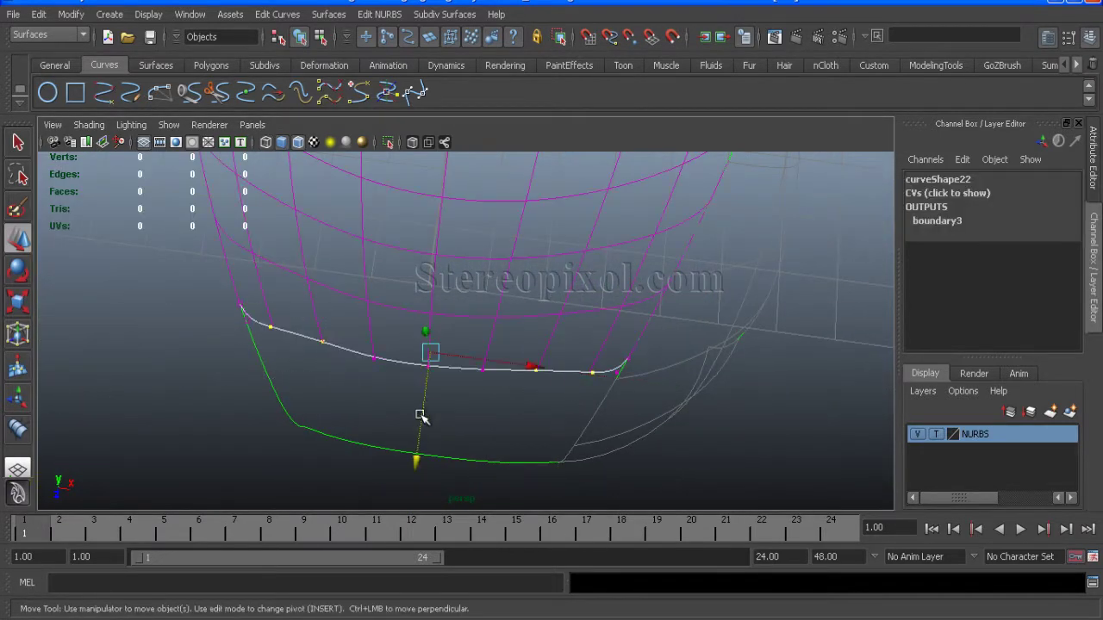
pyautogui.moveTo(420, 422); pyautogui.dragTo(420, 424)
pyautogui.keyDown('alt'); pyautogui.moveTo(397, 436); pyautogui.dragTo(446, 443); pyautogui.keyUp('alt')
pyautogui.click(456, 429)
pyautogui.moveTo(484, 384); pyautogui.dragTo(501, 415)
pyautogui.moveTo(492, 449); pyautogui.dragTo(494, 458)
pyautogui.click(448, 470)
# Return the lower front curve to object selection and save the scene.
pyautogui.keyDown('alt'); pyautogui.moveTo(387, 465); pyautogui.dragTo(414, 457); pyautogui.keyUp('alt')
pyautogui.keyDown('alt'); pyautogui.moveTo(422, 448); pyautogui.dragTo(435, 376, button='middle'); pyautogui.keyUp('alt')
pyautogui.keyDown('alt'); pyautogui.moveTo(431, 344); pyautogui.dragTo(366, 312); pyautogui.keyUp('alt')
pyautogui.moveTo(370, 342); pyautogui.dragTo(392, 362)
pyautogui.click(399, 276)
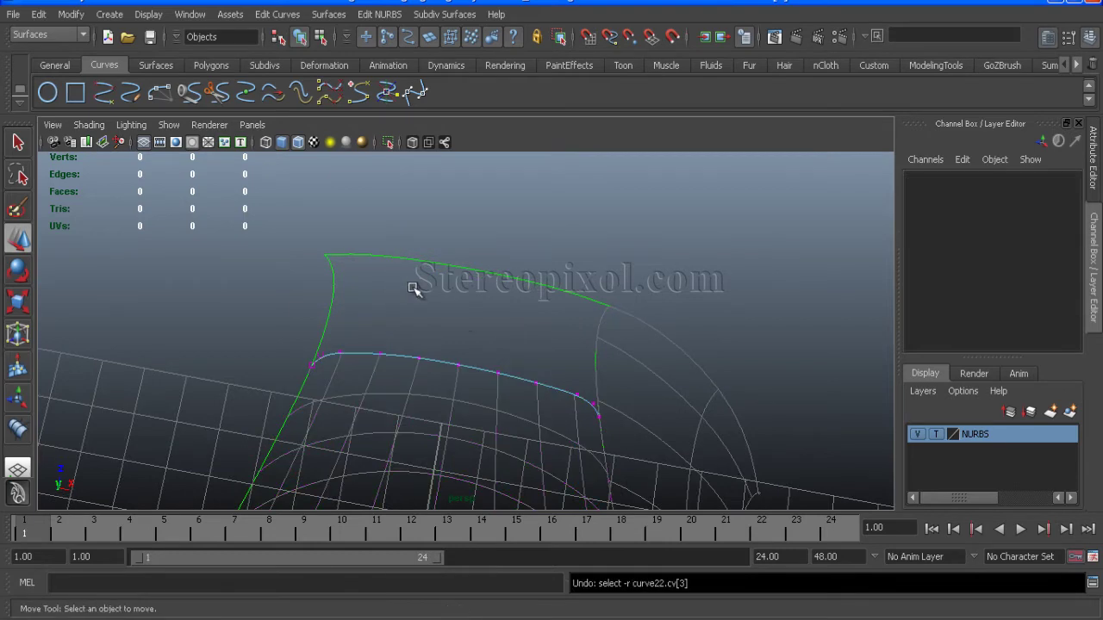
pyautogui.keyDown('alt'); pyautogui.moveTo(402, 279); pyautogui.dragTo(256, 466); pyautogui.keyUp('alt')
pyautogui.keyDown('alt'); pyautogui.moveTo(541, 419); pyautogui.dragTo(493, 315); pyautogui.keyUp('alt')
pyautogui.moveTo(442, 323); pyautogui.dragTo(492, 315, button='right')
pyautogui.keyDown('alt'); pyautogui.moveTo(525, 434); pyautogui.dragTo(285, 368); pyautogui.keyUp('alt')
pyautogui.press('q')
pyautogui.click(153, 39)
# Rebuild the two side curves bordering the open area below the front surface.
pyautogui.keyDown('alt'); pyautogui.moveTo(396, 353); pyautogui.dragTo(618, 519, button='right'); pyautogui.keyUp('alt')
pyautogui.keyDown('alt'); pyautogui.moveTo(518, 415); pyautogui.dragTo(444, 377, button='middle'); pyautogui.keyUp('alt')
pyautogui.click(444, 371)
pyautogui.keyDown('alt'); pyautogui.moveTo(444, 371); pyautogui.dragTo(510, 396); pyautogui.keyUp('alt')
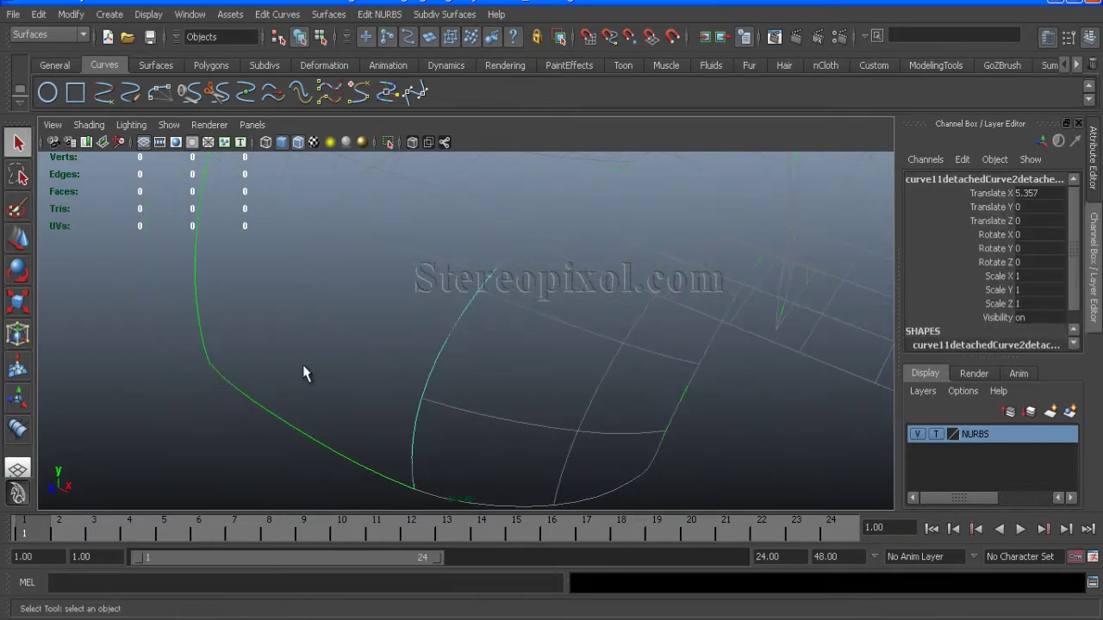
pyautogui.click(274, 14)
pyautogui.click(373, 275)
pyautogui.click(594, 328)
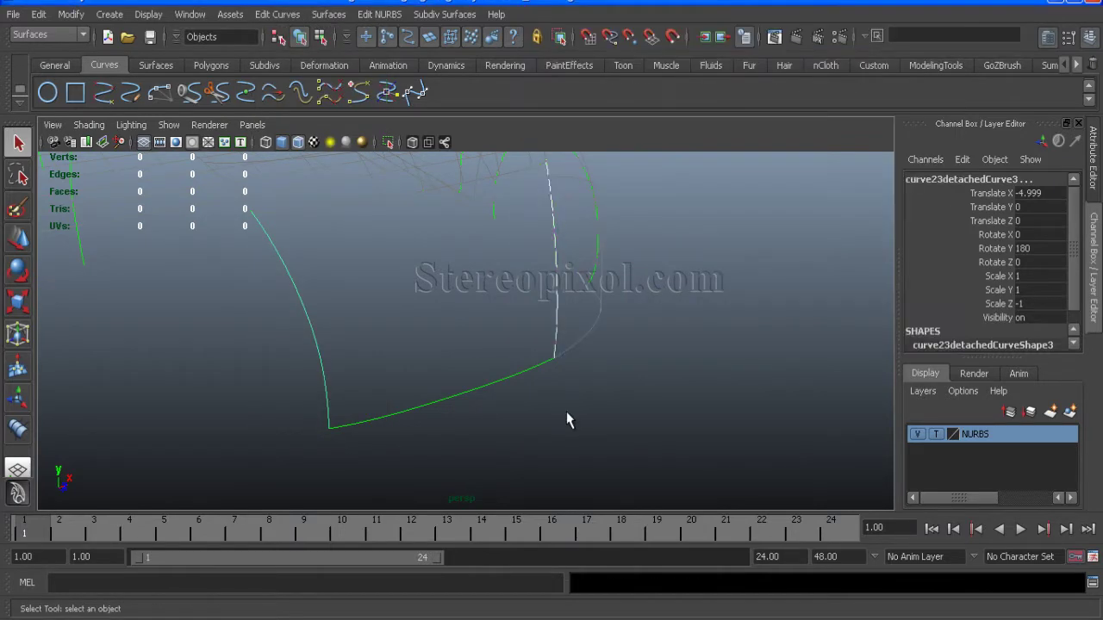
# Rebuild the bottom cross curve that closes the open area below the front surface.
pyautogui.keyDown('alt'); pyautogui.moveTo(546, 419); pyautogui.dragTo(402, 362); pyautogui.keyUp('alt')
pyautogui.click(277, 14)
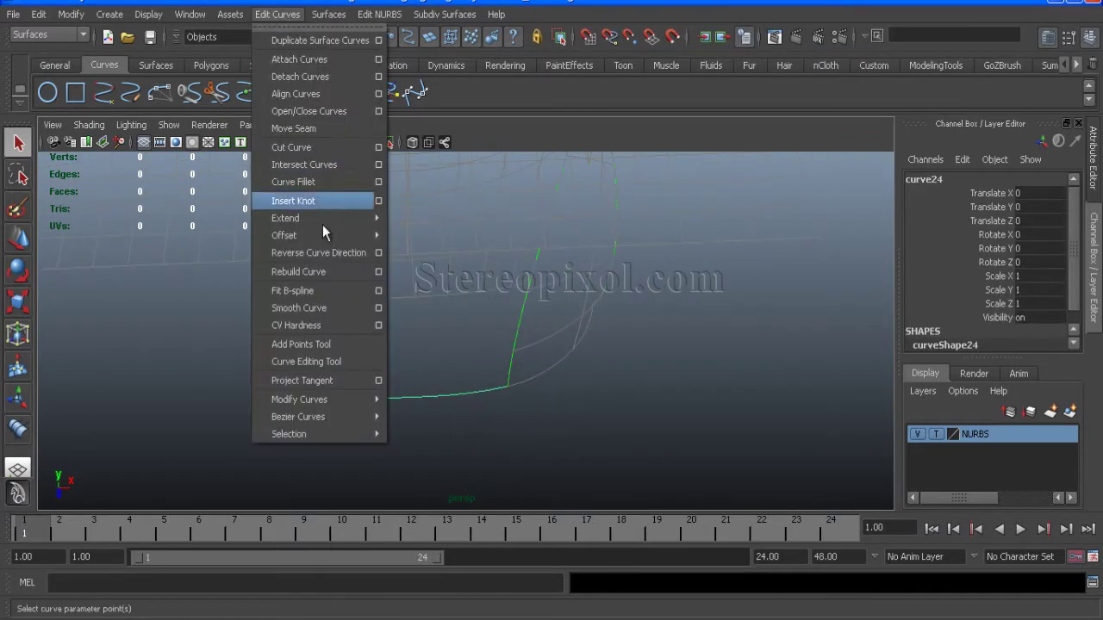
pyautogui.click(379, 271)
pyautogui.click(594, 327)
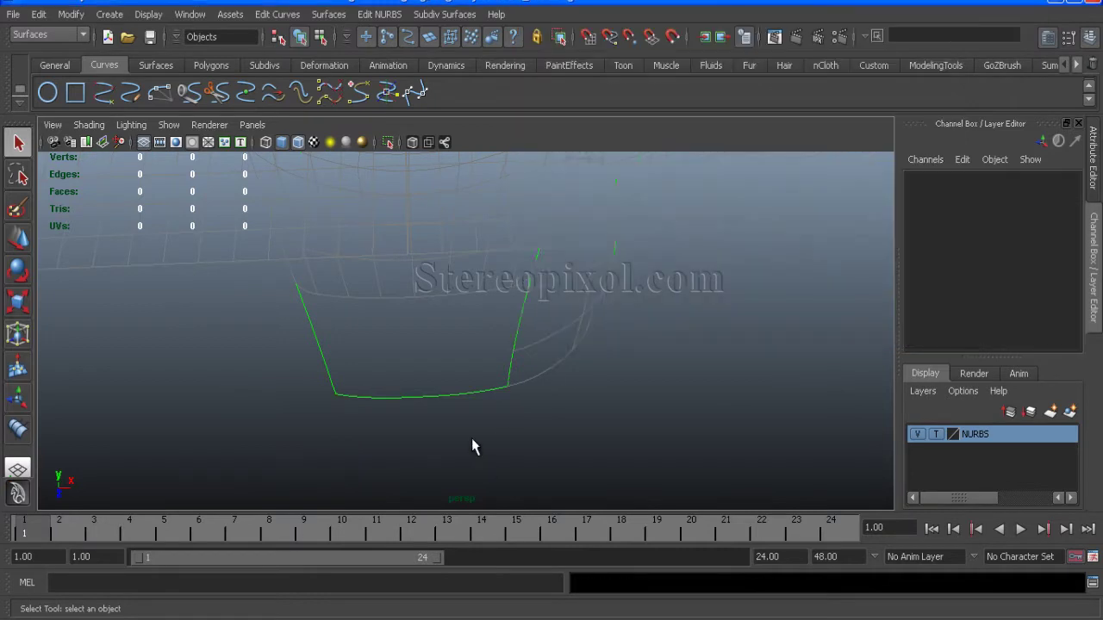
# Display the CVs of the curves around the lower front opening to compare their directions.
pyautogui.keyDown('alt'); pyautogui.moveTo(463, 336); pyautogui.dragTo(496, 366); pyautogui.keyUp('alt')
pyautogui.moveTo(313, 379); pyautogui.dragTo(230, 385, button='right')
pyautogui.moveTo(381, 250); pyautogui.dragTo(389, 217, button='right')
pyautogui.click(264, 313)
pyautogui.moveTo(263, 312); pyautogui.dragTo(205, 310, button='right')
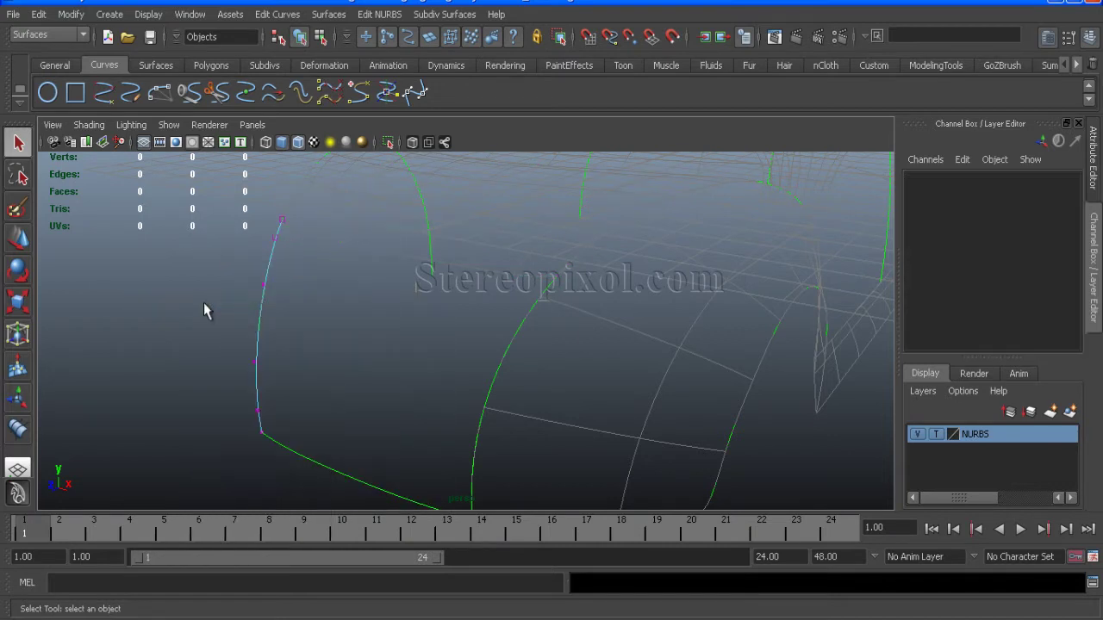
pyautogui.click(496, 398)
pyautogui.moveTo(463, 390); pyautogui.dragTo(413, 385, button='right')
# Create a boundary surface from the four curves around the lower front opening.
pyautogui.moveTo(494, 377); pyautogui.dragTo(560, 353, button='right')
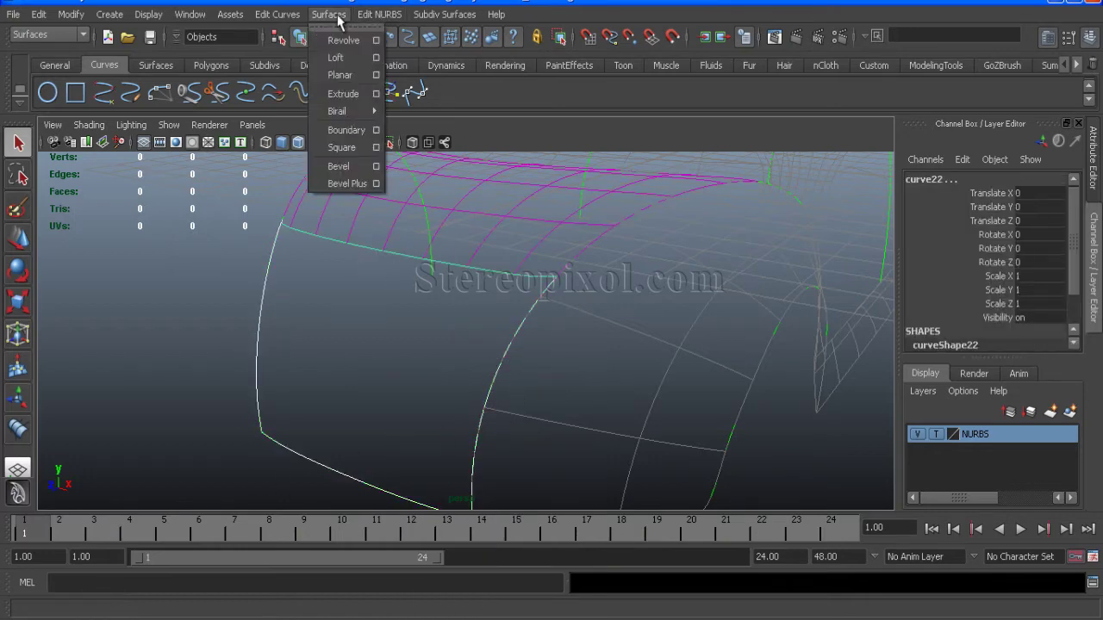
pyautogui.click(350, 138)
pyautogui.keyDown('alt'); pyautogui.moveTo(195, 298); pyautogui.dragTo(630, 352); pyautogui.keyUp('alt')
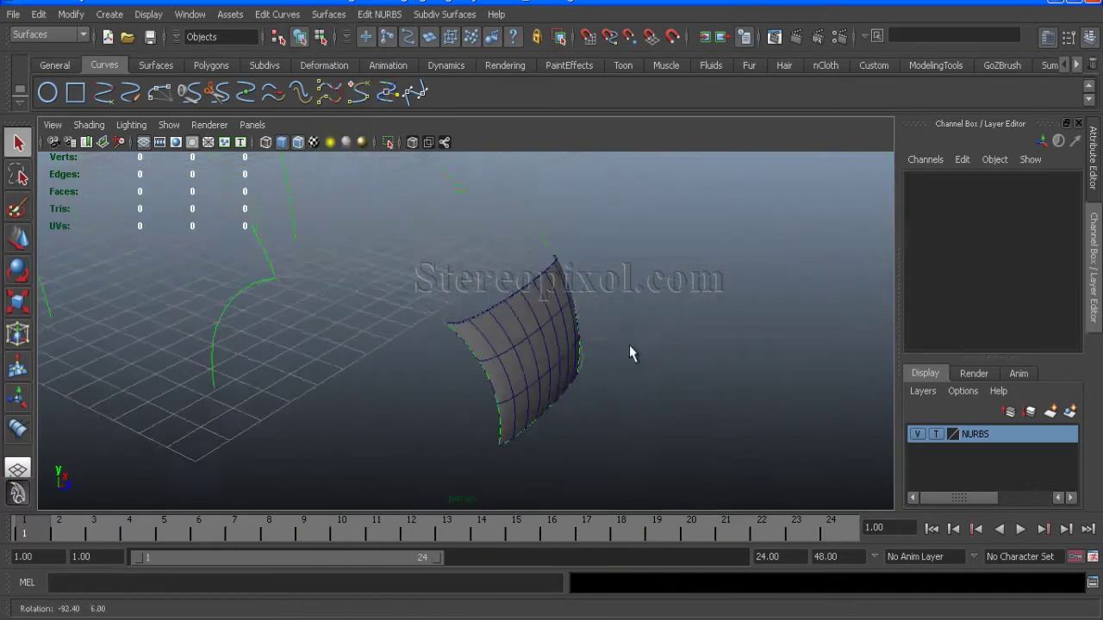
pyautogui.keyDown('alt'); pyautogui.moveTo(847, 431); pyautogui.dragTo(491, 456); pyautogui.keyUp('alt')
# Add the new lower front surface to the NURBS layer and set the layer's display type to reference.
pyautogui.rightClick(977, 434)
pyautogui.click(984, 453)
pyautogui.click(936, 434)
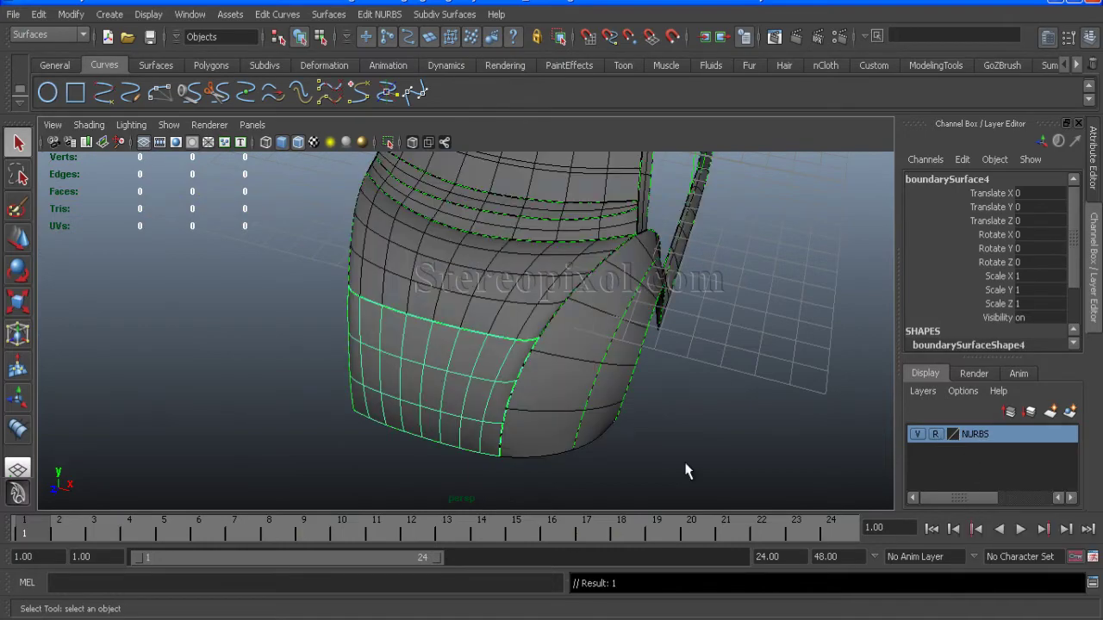
pyautogui.click(682, 459)
# Save the scene and inspect the whole car body from the side.
pyautogui.scroll(-5, 672, 448)
pyautogui.keyDown('alt'); pyautogui.moveTo(573, 357); pyautogui.dragTo(448, 310); pyautogui.keyUp('alt')
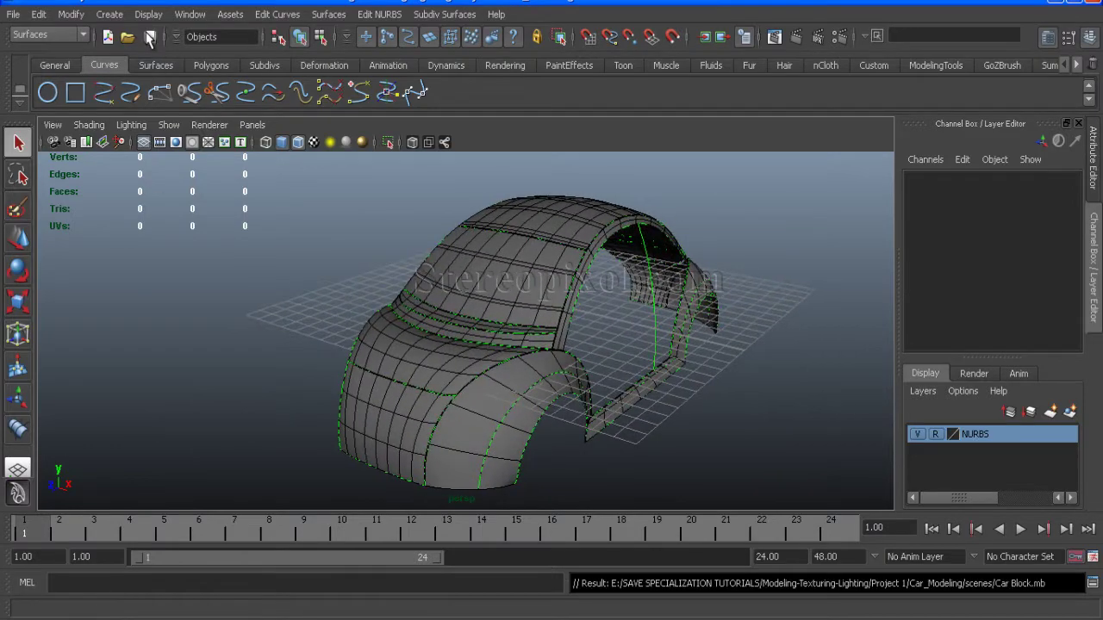
pyautogui.keyDown('alt'); pyautogui.moveTo(465, 314); pyautogui.dragTo(514, 318); pyautogui.keyUp('alt')
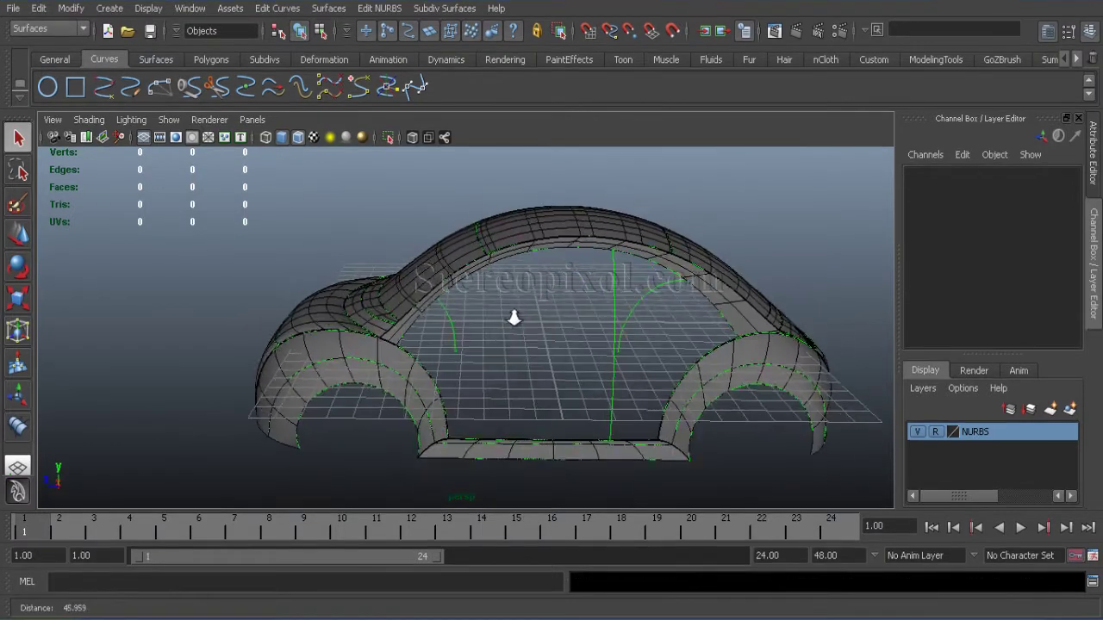
pyautogui.keyDown('alt'); pyautogui.moveTo(514, 318); pyautogui.dragTo(515, 349, button='right'); pyautogui.keyUp('alt')
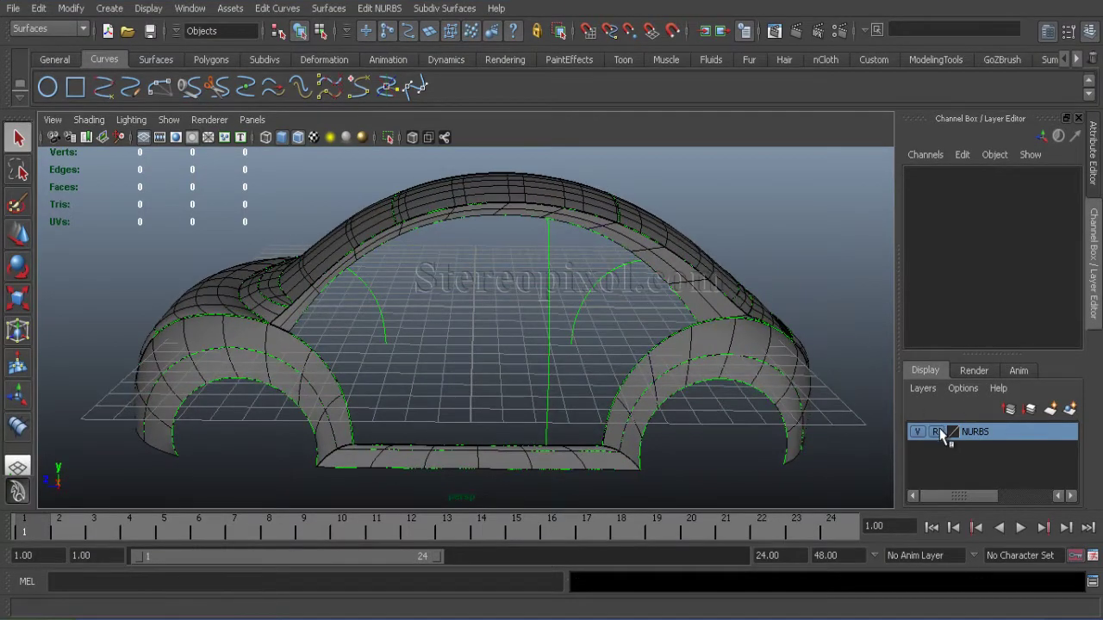
# Set the NURBS layer's display type to template and delete the selected curve in the door area.
pyautogui.doubleClick(938, 431)
pyautogui.keyDown('alt'); pyautogui.moveTo(407, 358); pyautogui.dragTo(456, 379); pyautogui.keyUp('alt')
pyautogui.click(469, 267)
pyautogui.keyDown('alt'); pyautogui.moveTo(482, 284); pyautogui.dragTo(498, 228, button='middle'); pyautogui.keyUp('alt')
pyautogui.press('Delete')
# Detach the sill's upper curve at the point where the vertical door curve meets it.
pyautogui.click(583, 394)
pyautogui.keyDown('alt'); pyautogui.moveTo(583, 394); pyautogui.dragTo(558, 393); pyautogui.keyUp('alt')
pyautogui.click(537, 318)
pyautogui.keyDown('alt'); pyautogui.moveTo(537, 319); pyautogui.dragTo(515, 372); pyautogui.keyUp('alt')
pyautogui.keyDown('alt'); pyautogui.moveTo(569, 431); pyautogui.dragTo(571, 485); pyautogui.keyUp('alt')
pyautogui.moveTo(451, 377); pyautogui.dragTo(456, 390, button='right')
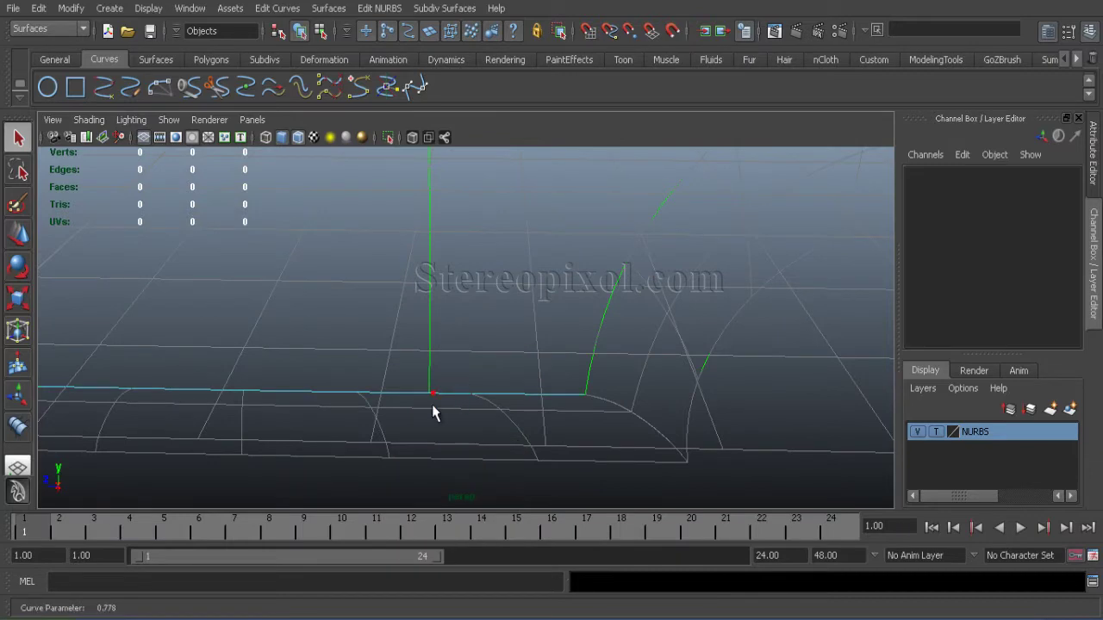
pyautogui.click(215, 87)
# Detach the rear wheel-arch curve at the point where the upper door curve meets it.
pyautogui.click(443, 307)
pyautogui.scroll(-5, 443, 307)
pyautogui.scroll(4, 538, 385)
pyautogui.keyDown('alt'); pyautogui.moveTo(443, 307); pyautogui.dragTo(584, 450); pyautogui.keyUp('alt')
pyautogui.click(539, 385)
pyautogui.moveTo(550, 369); pyautogui.dragTo(545, 334, button='right')
pyautogui.click(568, 367)
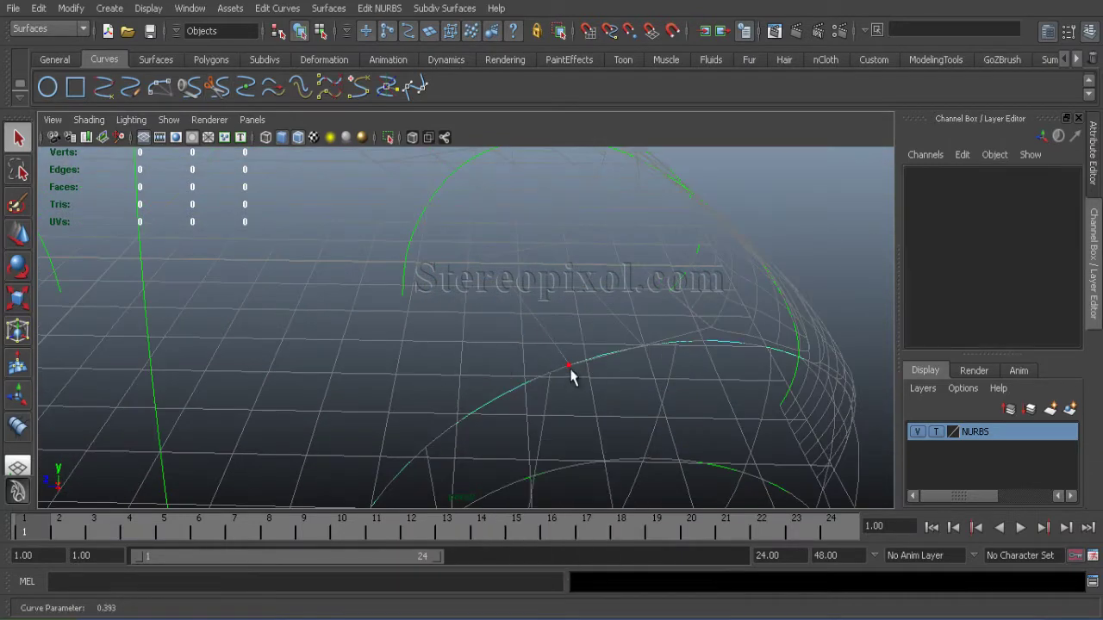
pyautogui.click(219, 87)
# Detach the upper door curve at its junction with the vertical door curve.
pyautogui.keyDown('alt'); pyautogui.moveTo(422, 304); pyautogui.dragTo(489, 398, button='middle'); pyautogui.keyUp('alt')
pyautogui.click(369, 294)
pyautogui.moveTo(302, 276); pyautogui.dragTo(297, 250, button='right')
pyautogui.click(217, 87)
# Detach the front wheel-arch curve at its junction with the front end of the upper door curve.
pyautogui.keyDown('alt'); pyautogui.moveTo(389, 361); pyautogui.dragTo(510, 205, button='middle'); pyautogui.keyUp('alt')
pyautogui.click(371, 311)
pyautogui.keyDown('alt'); pyautogui.moveTo(345, 332); pyautogui.dragTo(362, 376); pyautogui.keyUp('alt')
pyautogui.click(355, 355)
pyautogui.click(342, 434)
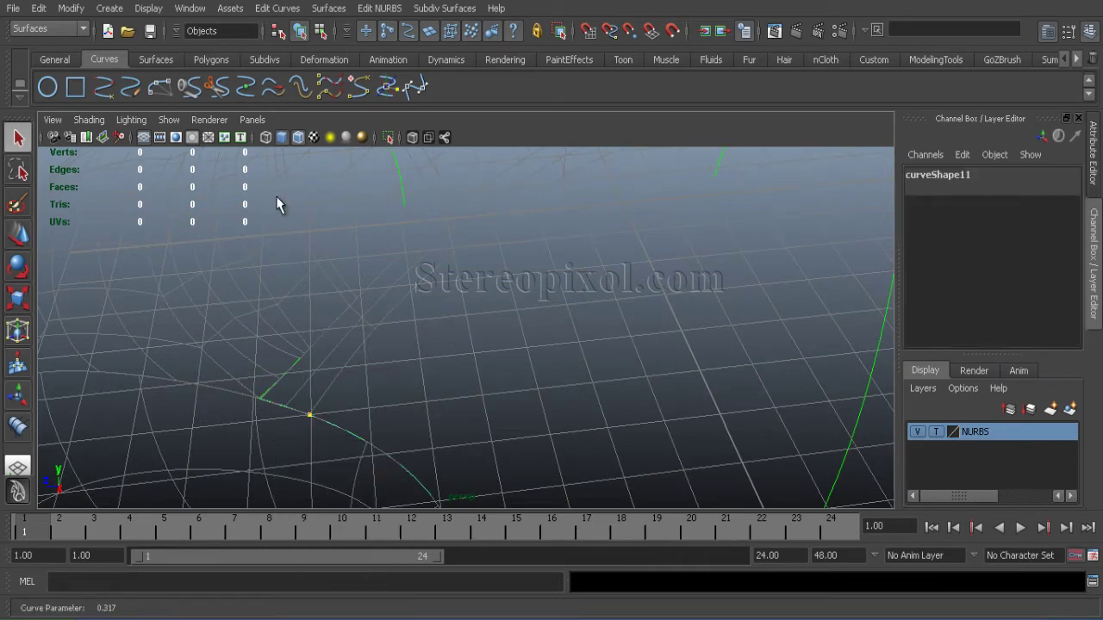
pyautogui.click(218, 87)
# Hide the NURBS layer to isolate the car body's curves.
pyautogui.keyDown('alt'); pyautogui.moveTo(480, 406); pyautogui.dragTo(867, 443); pyautogui.keyUp('alt')
pyautogui.scroll(-5, 445, 422)
pyautogui.scroll(2, 464, 450)
pyautogui.keyDown('alt'); pyautogui.moveTo(463, 450); pyautogui.dragTo(405, 435); pyautogui.keyUp('alt')
# Display the CVs of the curves around the door area to compare their layout and directions.
pyautogui.click(537, 312)
pyautogui.keyDown('alt'); pyautogui.moveTo(454, 346); pyautogui.dragTo(500, 332); pyautogui.keyUp('alt')
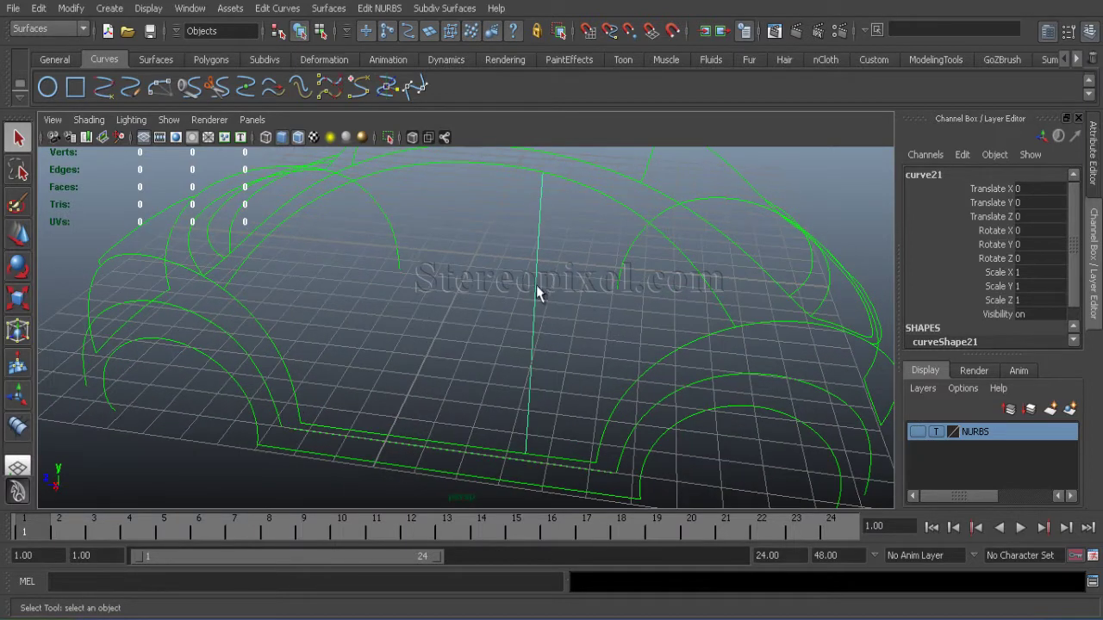
pyautogui.rightClick(536, 286)
pyautogui.click(482, 292)
pyautogui.click(276, 328)
pyautogui.moveTo(276, 328); pyautogui.dragTo(206, 327, button='right')
pyautogui.moveTo(293, 348); pyautogui.dragTo(352, 324, button='right')
pyautogui.moveTo(648, 367); pyautogui.dragTo(565, 362, button='right')
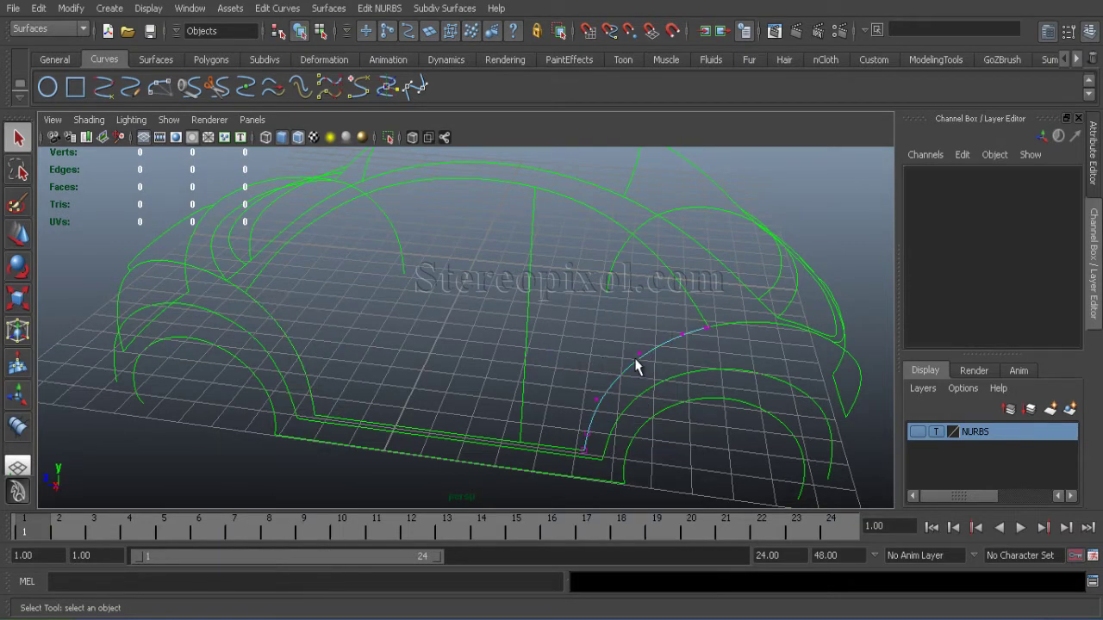
pyautogui.moveTo(635, 360); pyautogui.dragTo(689, 339, button='right')
# Reverse the direction of the vertical door curve.
pyautogui.click(526, 343)
pyautogui.click(278, 9)
pyautogui.click(294, 247)
# Show the Attribute Editor and check the front wheel-arch curve's spans and its fit against the side-view blueprint.
pyautogui.hotkey('ctrl', 'a')
pyautogui.keyDown('alt'); pyautogui.moveTo(252, 345); pyautogui.dragTo(331, 344); pyautogui.keyUp('alt')
pyautogui.keyDown('alt'); pyautogui.moveTo(353, 350); pyautogui.dragTo(354, 368, button='right'); pyautogui.keyUp('alt')
pyautogui.keyDown('alt'); pyautogui.moveTo(343, 366); pyautogui.dragTo(358, 365); pyautogui.keyUp('alt')
pyautogui.keyDown('alt'); pyautogui.moveTo(358, 365); pyautogui.dragTo(359, 371, button='right'); pyautogui.keyUp('alt')
pyautogui.press('space')
pyautogui.press('space')
pyautogui.keyDown('alt'); pyautogui.moveTo(536, 401); pyautogui.dragTo(426, 336, button='right'); pyautogui.keyUp('alt')
pyautogui.keyDown('alt'); pyautogui.moveTo(427, 336); pyautogui.dragTo(331, 336, button='middle'); pyautogui.keyUp('alt')
pyautogui.scroll(5, 447, 367)
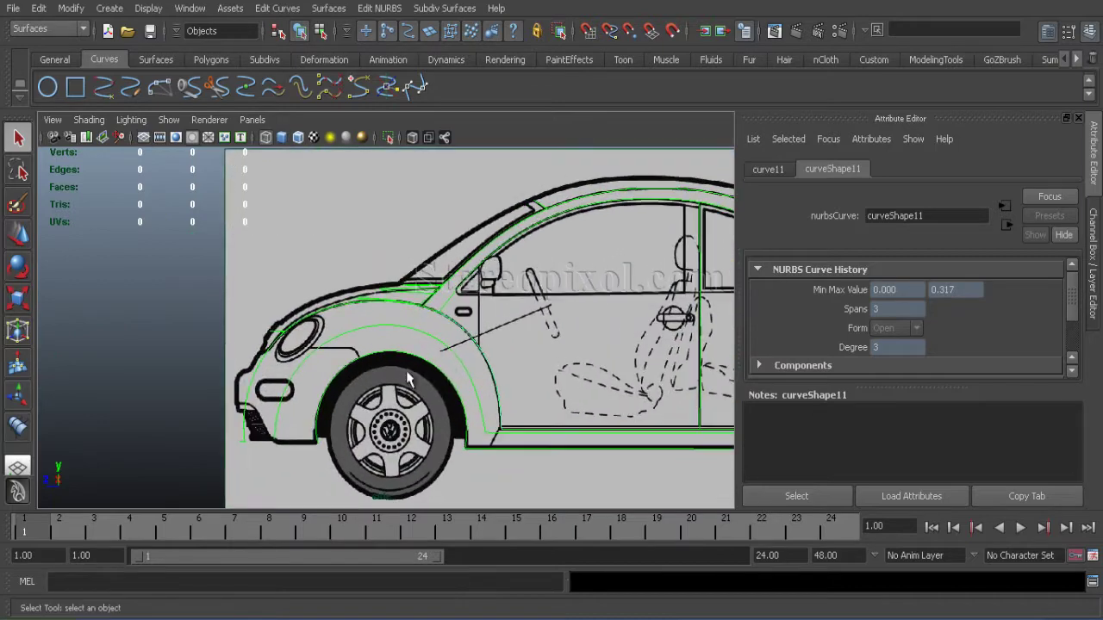
pyautogui.keyDown('alt'); pyautogui.moveTo(446, 367); pyautogui.dragTo(372, 352, button='middle'); pyautogui.keyUp('alt')
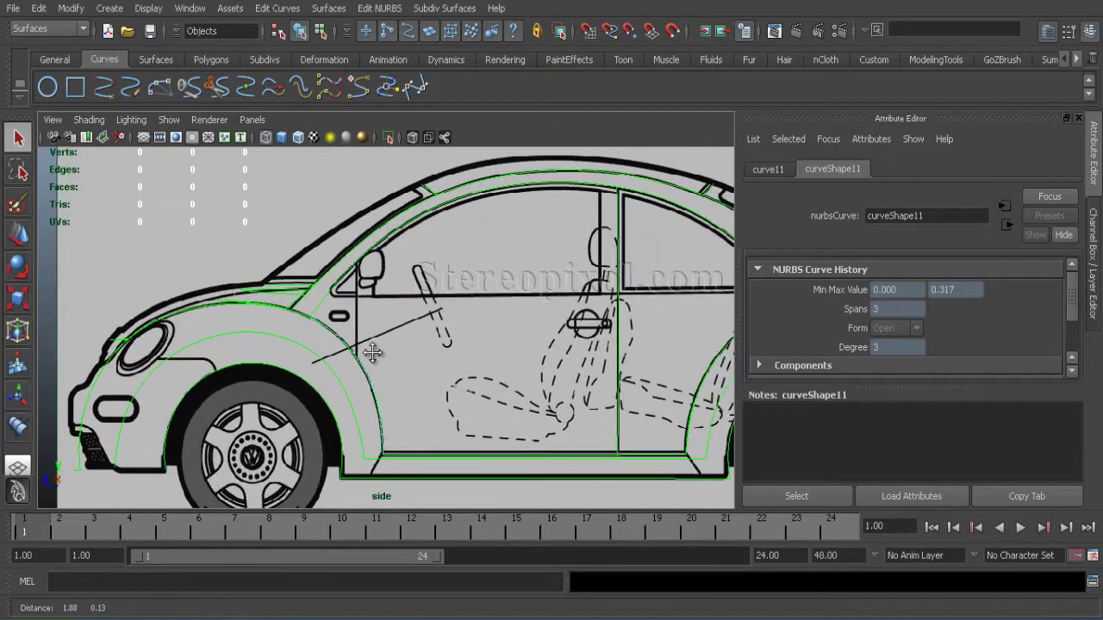
pyautogui.press('space')
pyautogui.press('space')
# Rebuild the front wheel-arch curve and the vertical door curve with 4 uniform cubic spans.
pyautogui.moveTo(304, 340); pyautogui.dragTo(255, 367)
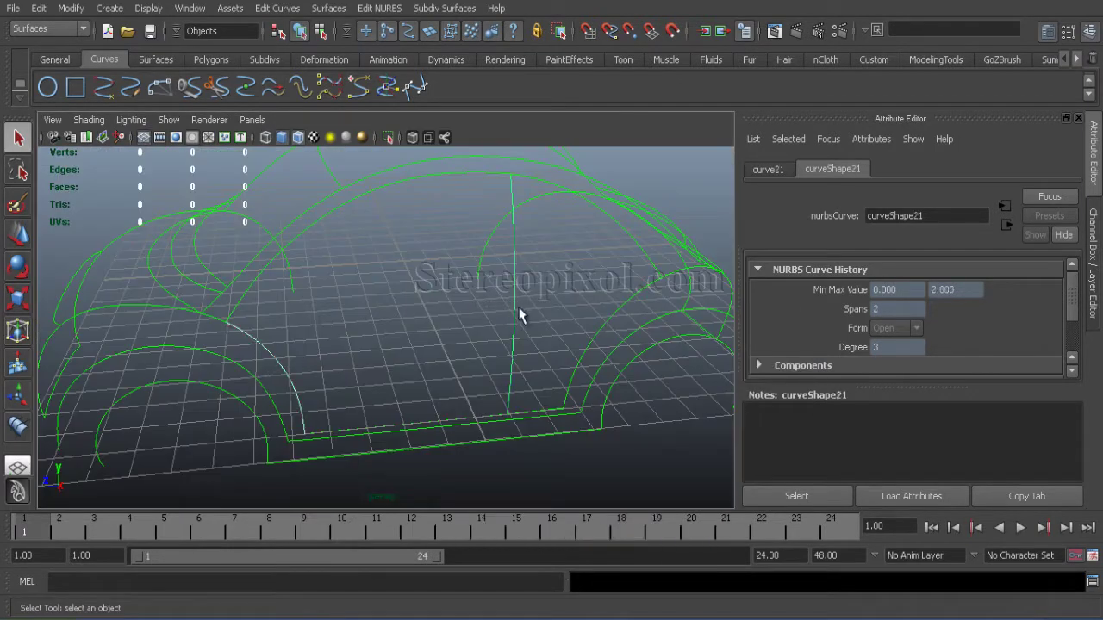
pyautogui.click(277, 8)
pyautogui.click(378, 268)
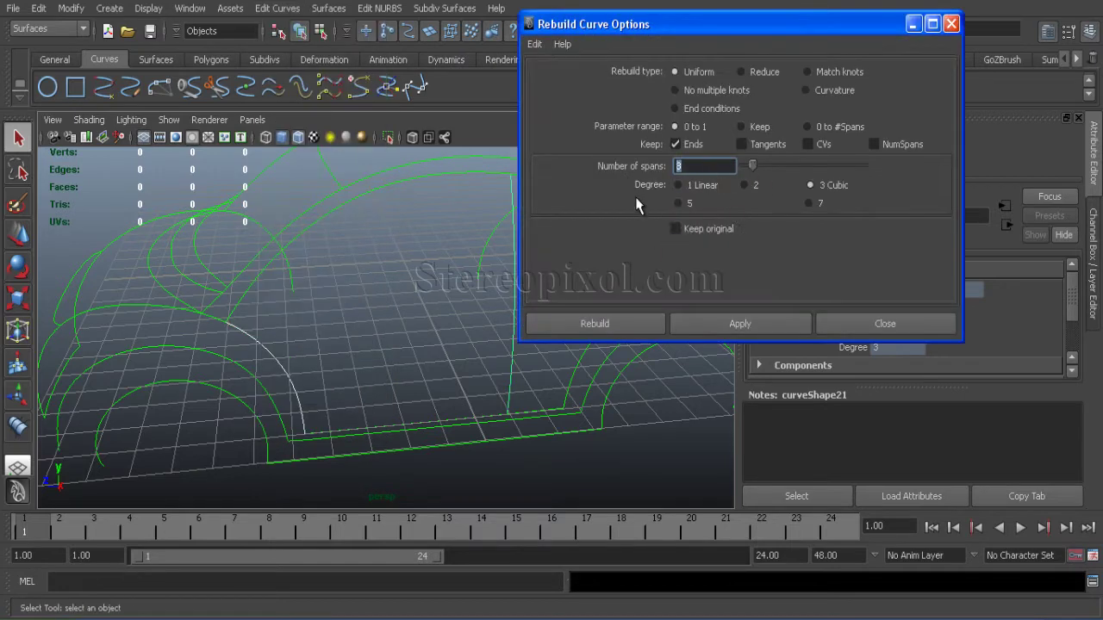
pyautogui.click(533, 324)
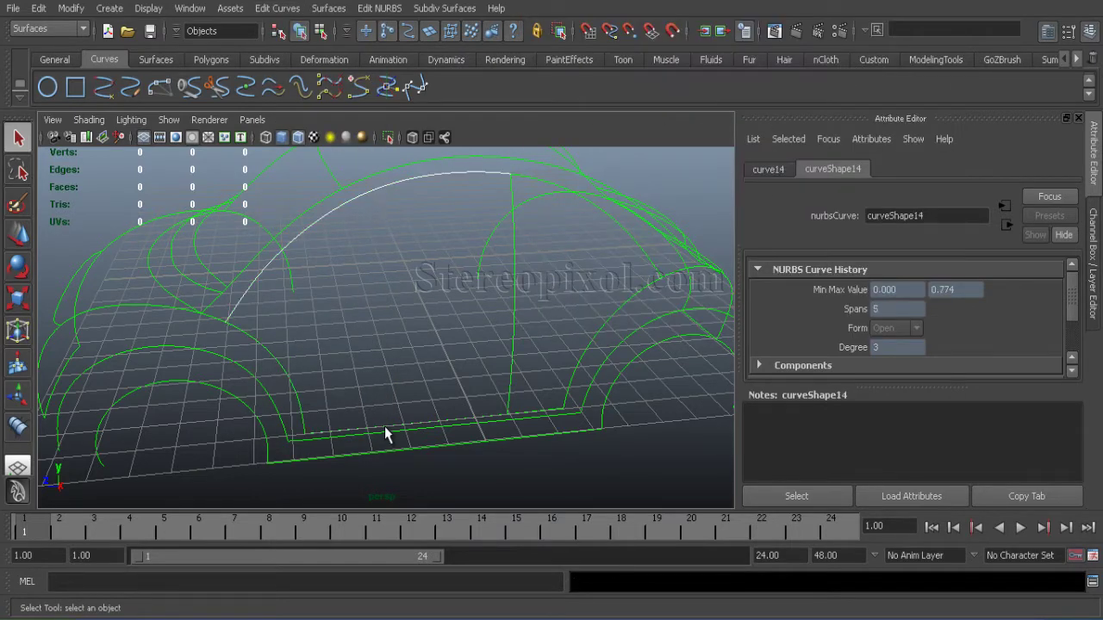
# Rebuild the front sections of the upper door curve and the sill curve with 6 uniform cubic spans.
pyautogui.keyDown('alt'); pyautogui.moveTo(388, 431); pyautogui.dragTo(455, 411, button='right'); pyautogui.keyUp('alt')
pyautogui.keyDown('alt'); pyautogui.moveTo(369, 452); pyautogui.dragTo(328, 360, button='middle'); pyautogui.keyUp('alt')
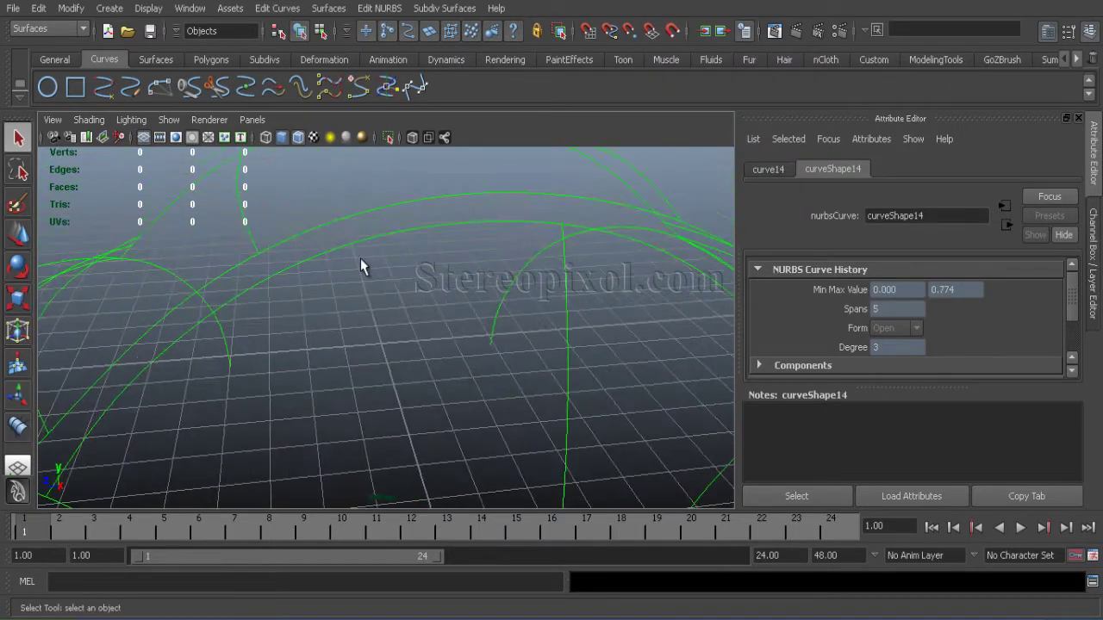
pyautogui.click(277, 8)
pyautogui.click(380, 268)
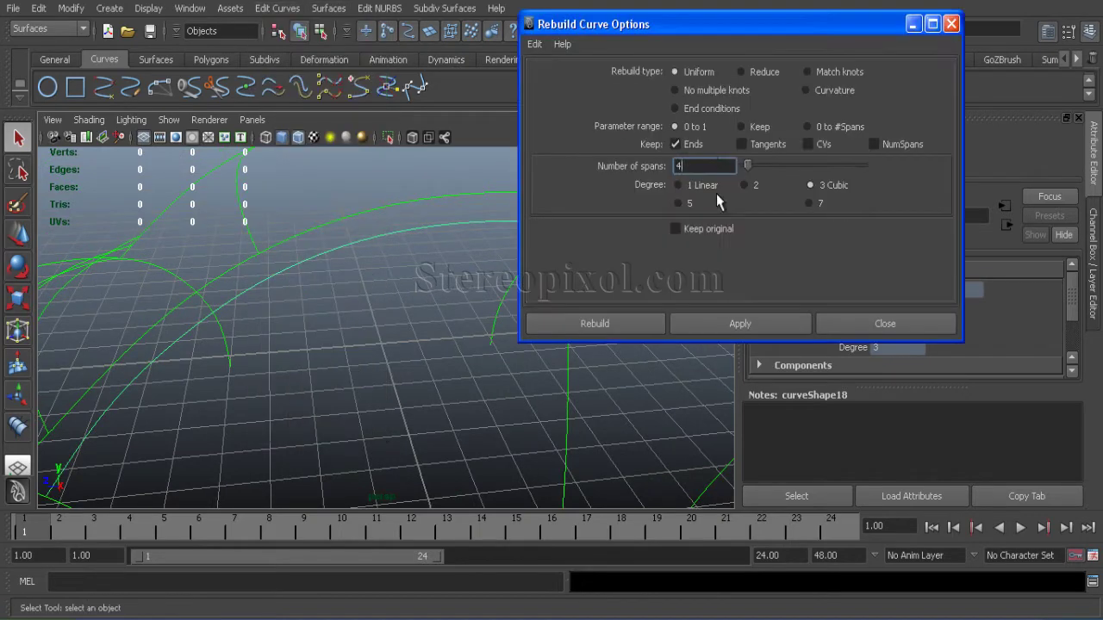
pyautogui.click(575, 325)
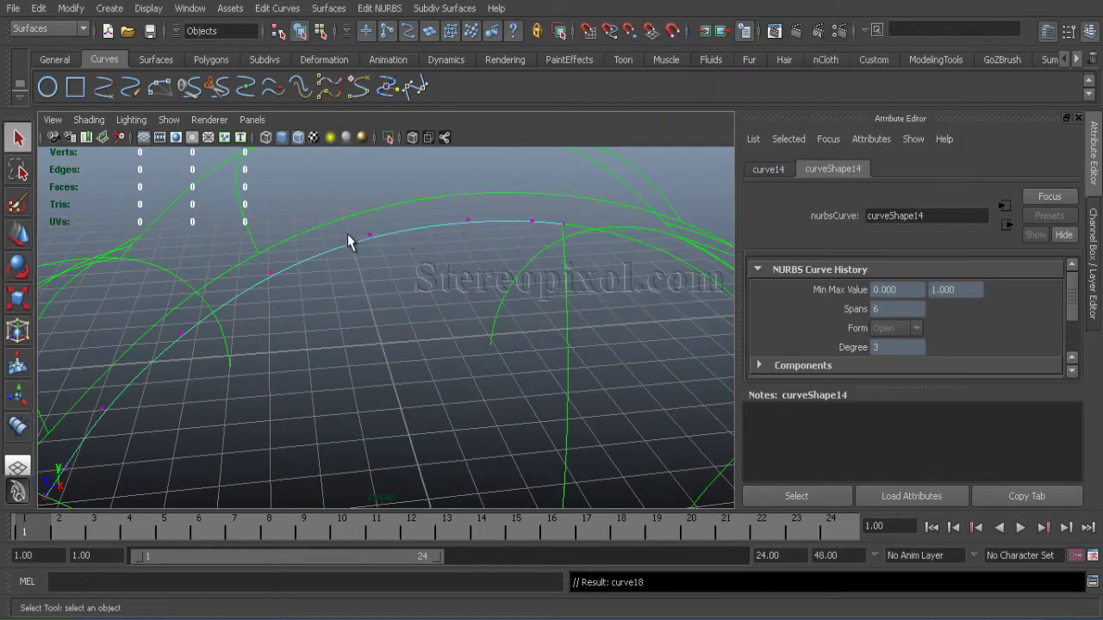
# Examine the CV distribution along the rebuilt front sill curve.
pyautogui.keyDown('alt'); pyautogui.moveTo(409, 363); pyautogui.dragTo(385, 395); pyautogui.keyUp('alt')
pyautogui.moveTo(332, 397); pyautogui.dragTo(247, 369, button='right')
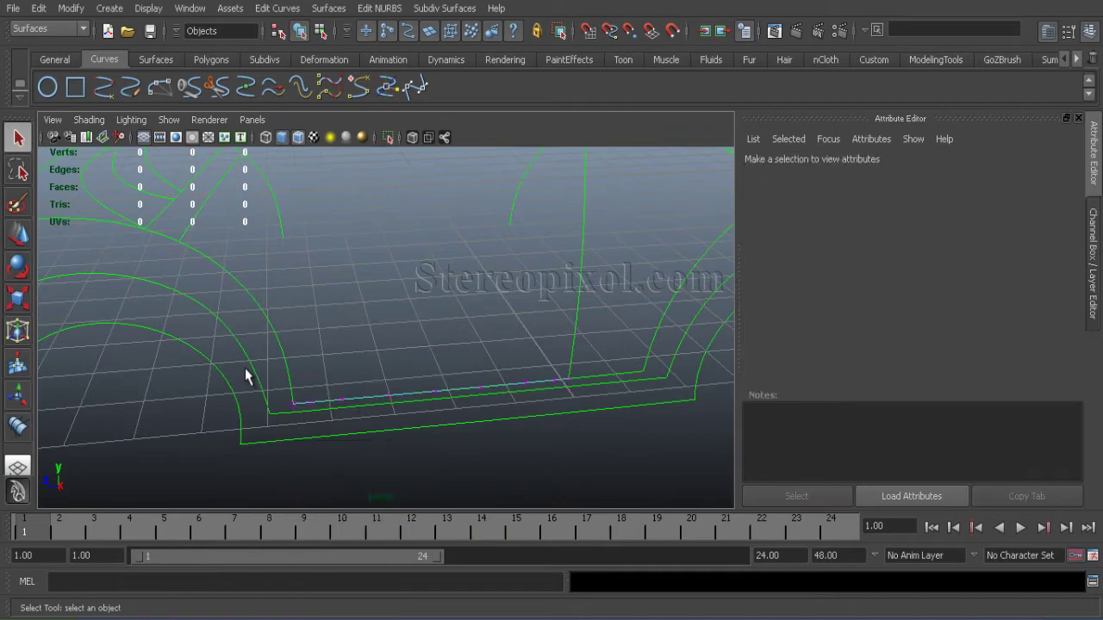
pyautogui.scroll(-3, 386, 370)
pyautogui.moveTo(385, 368); pyautogui.dragTo(408, 367, button='right')
pyautogui.scroll(3, 361, 324)
pyautogui.scroll(1, 360, 324)
# Snap the end CV of the front upper door curve onto the front wheel-arch curve.
pyautogui.click(195, 222)
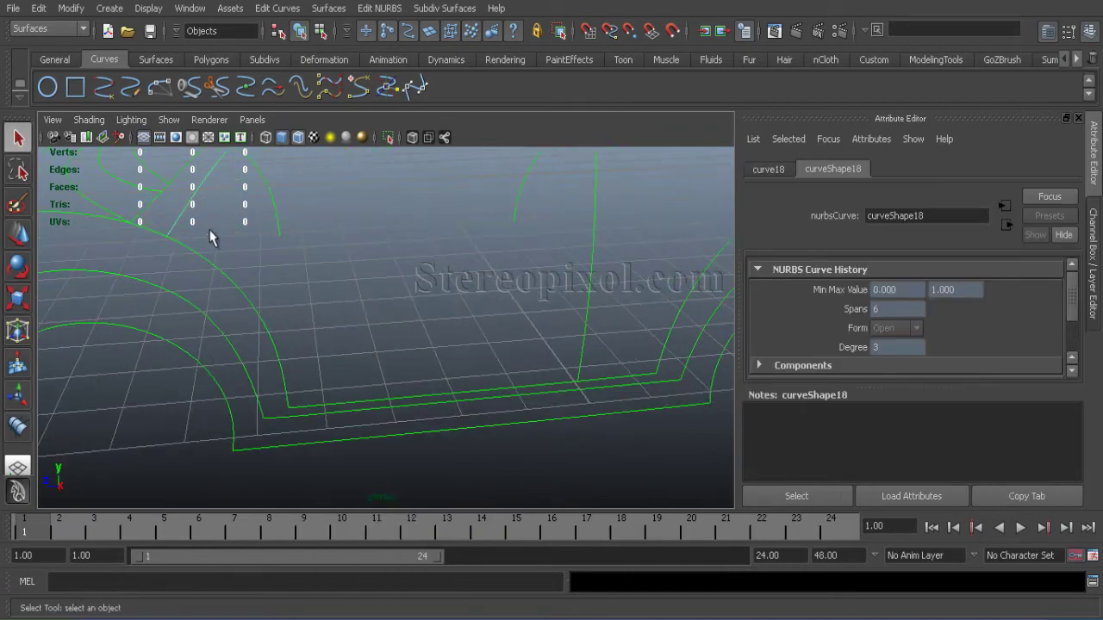
pyautogui.keyDown('alt'); pyautogui.moveTo(267, 247); pyautogui.dragTo(294, 384, button='middle'); pyautogui.keyUp('alt')
pyautogui.keyDown('alt'); pyautogui.moveTo(241, 358); pyautogui.dragTo(283, 306, button='middle'); pyautogui.keyUp('alt')
pyautogui.moveTo(266, 281); pyautogui.dragTo(190, 281, button='right')
pyautogui.moveTo(230, 321); pyautogui.dragTo(252, 300)
pyautogui.scroll(4, 258, 328)
pyautogui.keyDown('alt'); pyautogui.moveTo(293, 379); pyautogui.dragTo(517, 427, button='middle'); pyautogui.keyUp('alt')
pyautogui.press('w')
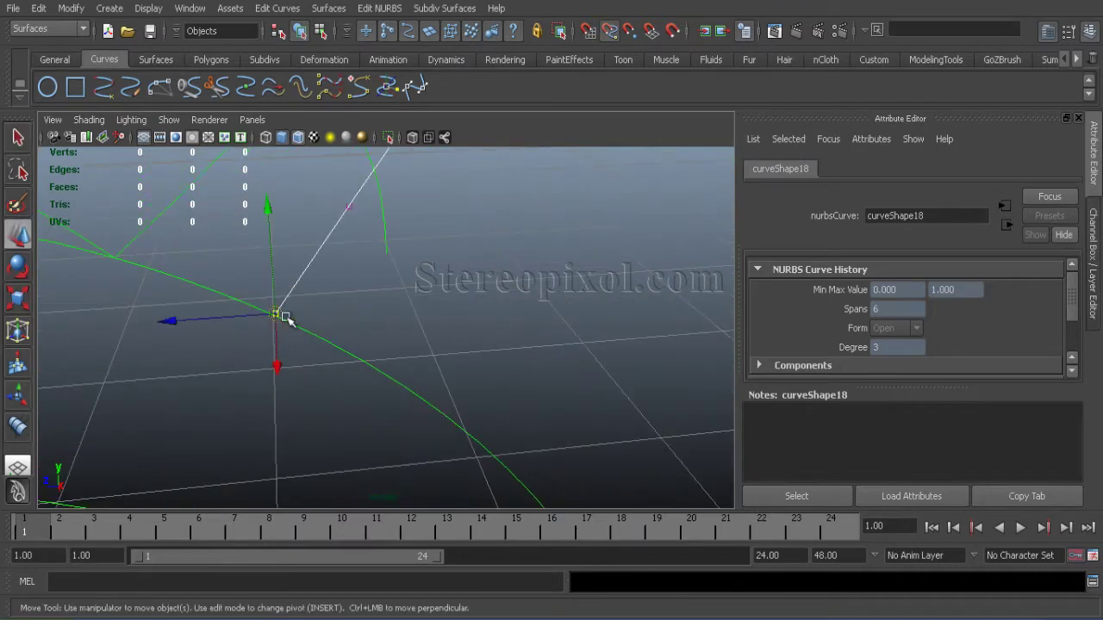
pyautogui.moveTo(277, 315)
pyautogui.mouseDown()
pyautogui.moveTo(335, 350)
pyautogui.moveTo(280, 316)
pyautogui.mouseUp()
# Snap the end CVs at the lower corners of the front door outline onto the adjoining curves.
pyautogui.scroll(-4, 402, 364)
pyautogui.keyDown('alt'); pyautogui.moveTo(534, 456); pyautogui.dragTo(404, 384, button='middle'); pyautogui.keyUp('alt')
pyautogui.scroll(4, 404, 384)
pyautogui.click(266, 351)
pyautogui.moveTo(267, 352); pyautogui.dragTo(214, 352, button='right')
pyautogui.moveTo(240, 384); pyautogui.dragTo(277, 406)
pyautogui.scroll(-4, 339, 380)
pyautogui.keyDown('alt'); pyautogui.moveTo(702, 419); pyautogui.dragTo(423, 425, button='middle'); pyautogui.keyUp('alt')
pyautogui.scroll(4, 423, 426)
pyautogui.click(173, 369)
pyautogui.moveTo(173, 369); pyautogui.dragTo(107, 358, button='right')
pyautogui.moveTo(168, 347); pyautogui.dragTo(193, 368)
pyautogui.press('c')
# Snap the end CV at the remaining corner of the front door outline onto its adjoining curve.
pyautogui.keyDown('alt'); pyautogui.moveTo(334, 396); pyautogui.dragTo(276, 266); pyautogui.keyUp('alt')
pyautogui.click(281, 276)
pyautogui.moveTo(281, 276); pyautogui.dragTo(182, 273, button='right')
pyautogui.moveTo(288, 260); pyautogui.dragTo(319, 262)
pyautogui.press('c')
# Create a boundary surface from the four curves enclosing the front part of the door.
pyautogui.keyDown('alt'); pyautogui.moveTo(247, 327); pyautogui.dragTo(445, 198); pyautogui.keyUp('alt')
pyautogui.keyDown('shift'); pyautogui.click(217, 443); pyautogui.keyUp('shift')
pyautogui.keyDown('alt'); pyautogui.moveTo(314, 425); pyautogui.dragTo(271, 295, button='middle'); pyautogui.keyUp('alt')
pyautogui.keyDown('shift'); pyautogui.click(299, 384); pyautogui.keyUp('shift')
pyautogui.keyDown('shift'); pyautogui.click(491, 302); pyautogui.keyUp('shift')
pyautogui.click(337, 9)
pyautogui.click(343, 126)
# Rebuild the rear section of the sill curve with 4 uniform cubic spans.
pyautogui.scroll(-4, 259, 186)
pyautogui.click(143, 205)
pyautogui.keyDown('alt'); pyautogui.moveTo(206, 258); pyautogui.dragTo(380, 337); pyautogui.keyUp('alt')
pyautogui.scroll(4, 380, 336)
pyautogui.keyDown('alt'); pyautogui.moveTo(387, 354); pyautogui.dragTo(428, 371, button='middle'); pyautogui.keyUp('alt')
pyautogui.click(466, 333)
pyautogui.keyDown('alt'); pyautogui.moveTo(467, 332); pyautogui.dragTo(347, 374, button='middle'); pyautogui.keyUp('alt')
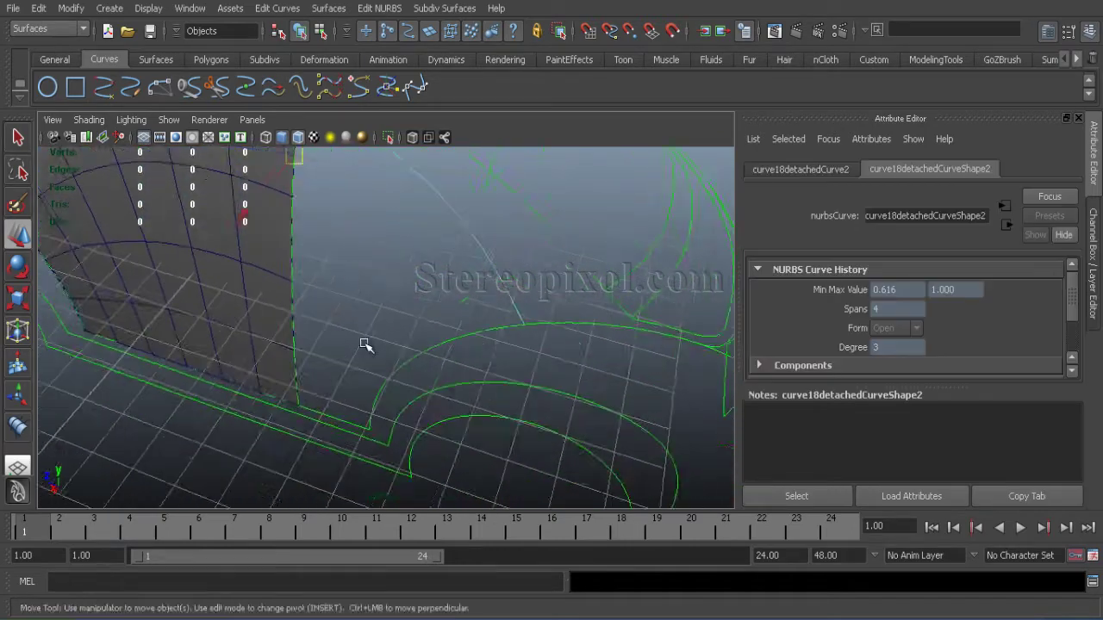
pyautogui.keyDown('alt'); pyautogui.moveTo(348, 374); pyautogui.dragTo(362, 379); pyautogui.keyUp('alt')
pyautogui.click(278, 8)
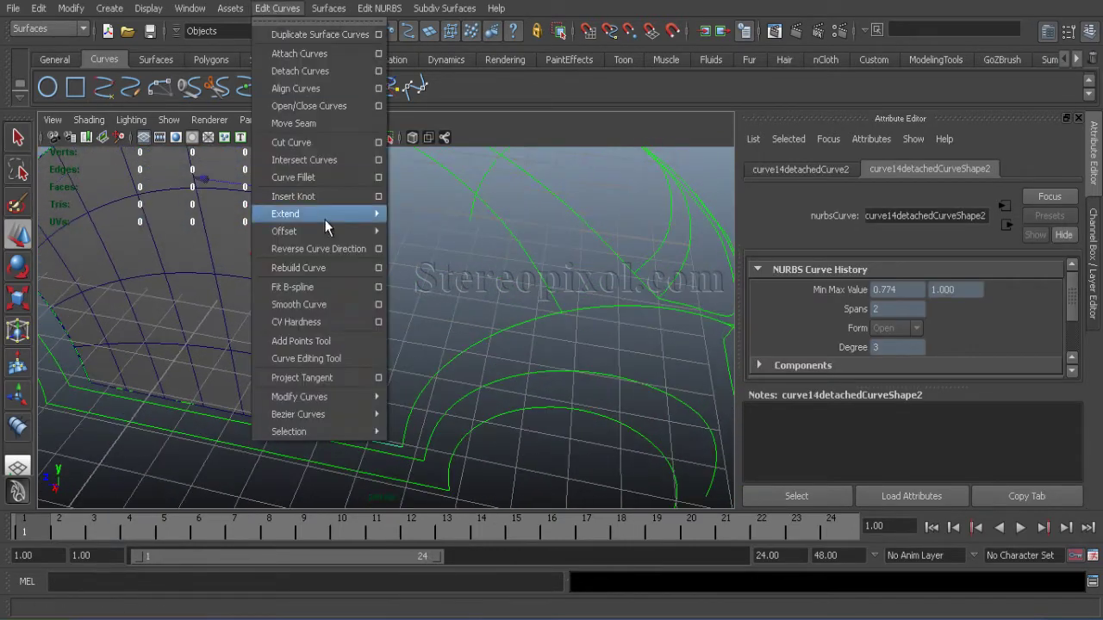
pyautogui.click(382, 267)
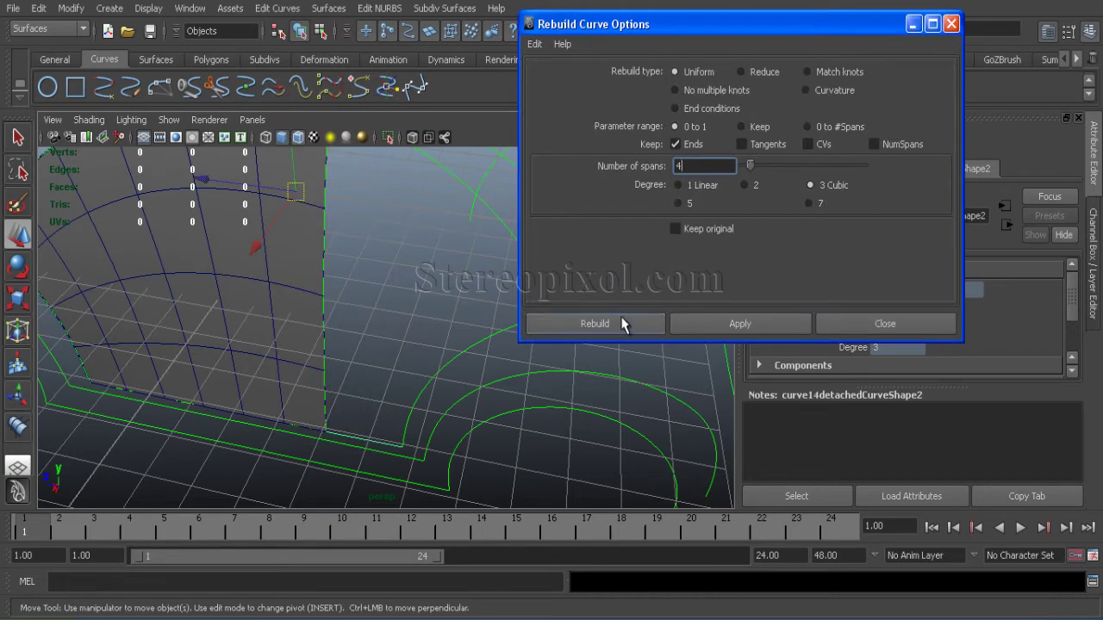
pyautogui.click(550, 333)
# Check the vertical door curve's spans and rebuild the detached rear wheel-arch curve with 4 spans.
pyautogui.keyDown('alt'); pyautogui.moveTo(380, 304); pyautogui.dragTo(380, 334, button='middle'); pyautogui.keyUp('alt')
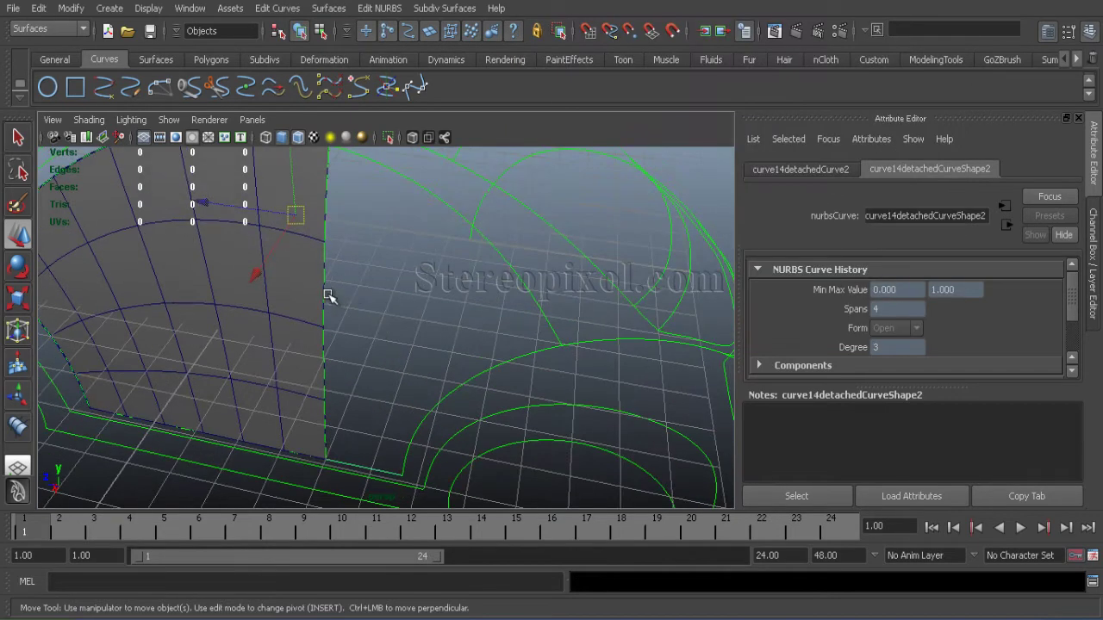
pyautogui.click(326, 292)
pyautogui.click(377, 317)
pyautogui.click(310, 302)
pyautogui.click(325, 342)
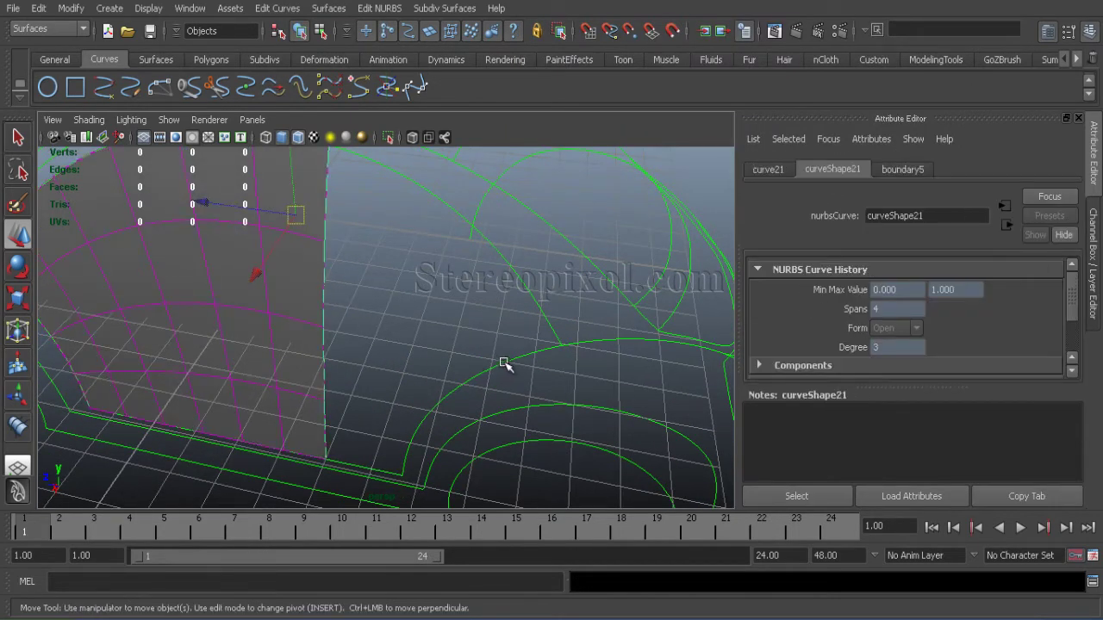
pyautogui.click(480, 366)
pyautogui.keyDown('alt'); pyautogui.moveTo(600, 361); pyautogui.dragTo(560, 340); pyautogui.keyUp('alt')
pyautogui.click(277, 7)
pyautogui.click(383, 265)
pyautogui.click(591, 324)
# Display the CVs of the curves around the rear door area and examine their distribution.
pyautogui.scroll(4, 542, 315)
pyautogui.moveTo(575, 292); pyautogui.dragTo(524, 296, button='right')
pyautogui.keyDown('alt'); pyautogui.moveTo(577, 283); pyautogui.dragTo(522, 285, button='middle'); pyautogui.keyUp('alt')
pyautogui.moveTo(527, 285); pyautogui.dragTo(586, 264, button='right')
pyautogui.keyDown('alt'); pyautogui.moveTo(586, 264); pyautogui.dragTo(552, 345, button='middle'); pyautogui.keyUp('alt')
pyautogui.click(541, 256)
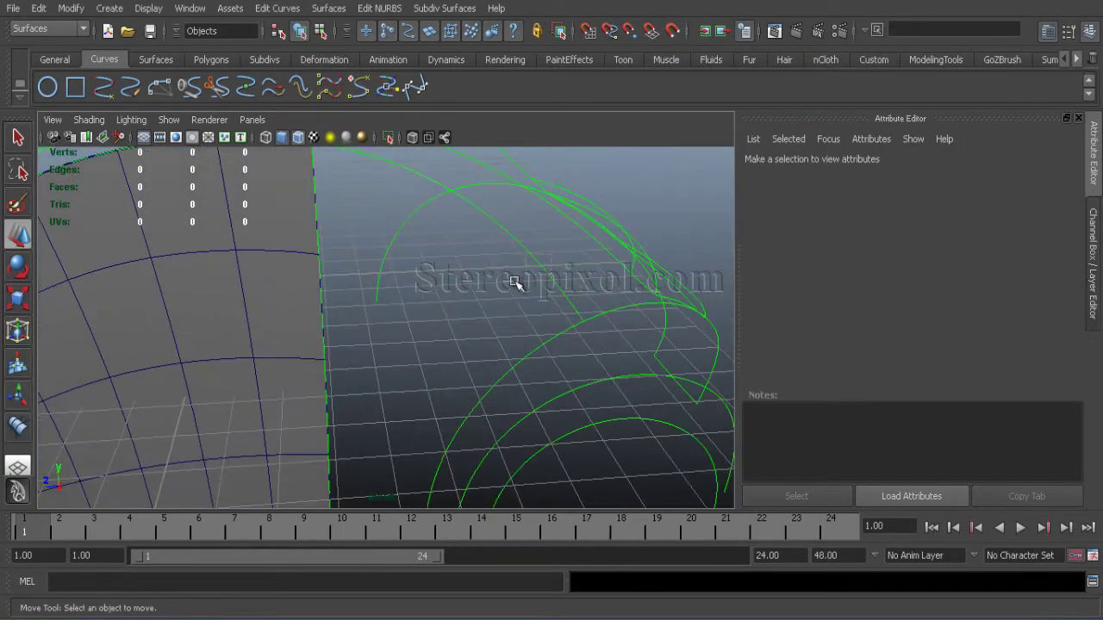
pyautogui.moveTo(530, 246); pyautogui.dragTo(579, 233, button='right')
pyautogui.moveTo(548, 263); pyautogui.dragTo(485, 264, button='right')
pyautogui.scroll(-3, 431, 276)
pyautogui.keyDown('alt'); pyautogui.moveTo(383, 288); pyautogui.dragTo(396, 242, button='middle'); pyautogui.keyUp('alt')
pyautogui.click(410, 414)
pyautogui.moveTo(409, 374); pyautogui.dragTo(473, 360, button='right')
# Create a boundary surface from the four curves enclosing the rear part of the door area.
pyautogui.scroll(3, 416, 258)
pyautogui.click(421, 444)
pyautogui.keyDown('alt'); pyautogui.moveTo(425, 351); pyautogui.dragTo(251, 226, button='middle'); pyautogui.keyUp('alt')
pyautogui.scroll(4, 250, 275)
pyautogui.keyDown('alt'); pyautogui.moveTo(251, 324); pyautogui.dragTo(312, 423, button='middle'); pyautogui.keyUp('alt')
pyautogui.keyDown('shift'); pyautogui.click(198, 308); pyautogui.keyUp('shift')
pyautogui.scroll(-4, 259, 258)
pyautogui.keyDown('alt'); pyautogui.moveTo(289, 209); pyautogui.dragTo(297, 391, button='middle'); pyautogui.keyUp('alt')
pyautogui.keyDown('shift'); pyautogui.click(414, 235); pyautogui.keyUp('shift')
pyautogui.keyDown('alt'); pyautogui.moveTo(332, 287); pyautogui.dragTo(450, 302, button='middle'); pyautogui.keyUp('alt')
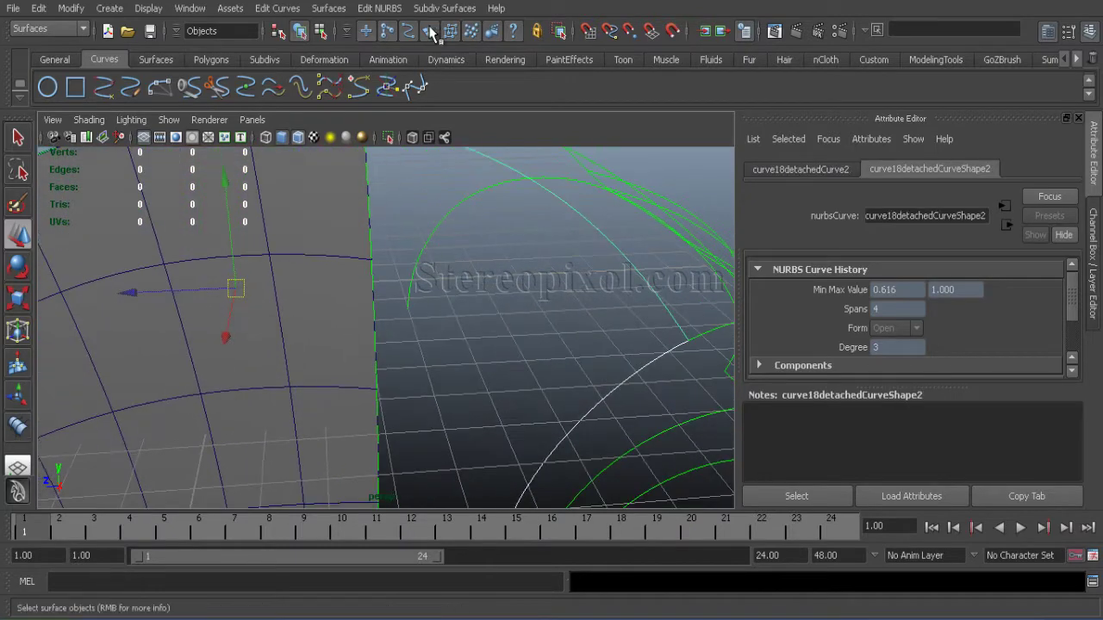
pyautogui.keyDown('shift'); pyautogui.click(374, 355); pyautogui.keyUp('shift')
pyautogui.scroll(-4, 428, 357)
pyautogui.click(328, 8)
pyautogui.click(345, 126)
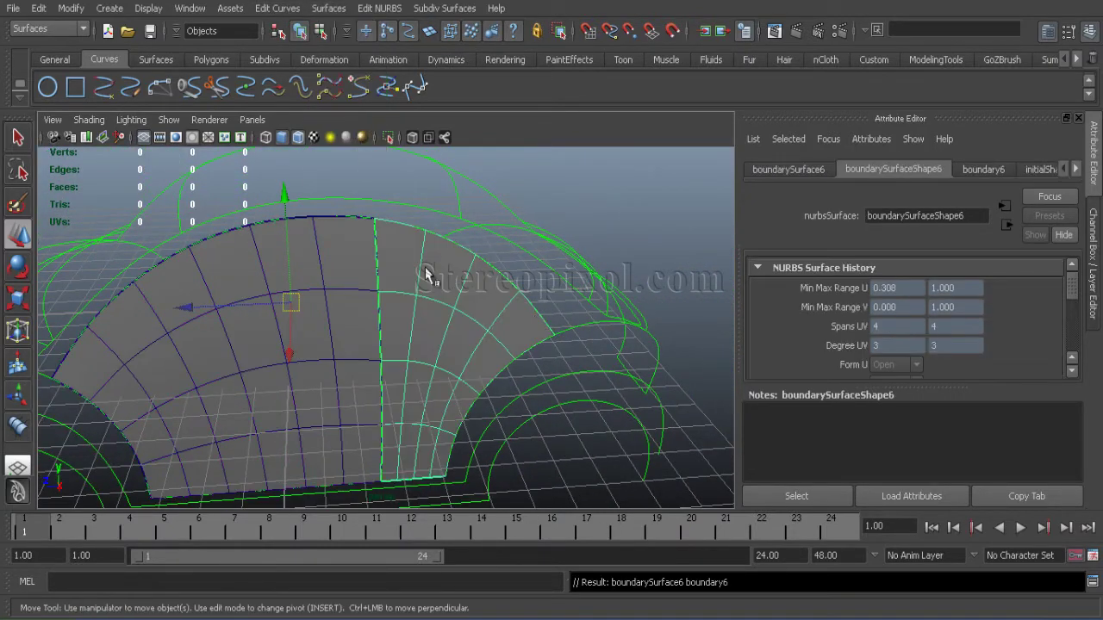
# Save the scene with the front and rear door panel surfaces.
pyautogui.scroll(-6, 454, 304)
pyautogui.click(279, 248)
pyautogui.scroll(6, 370, 319)
pyautogui.keyDown('alt'); pyautogui.moveTo(388, 328); pyautogui.dragTo(549, 376); pyautogui.keyUp('alt')
pyautogui.scroll(-5, 549, 376)
pyautogui.keyDown('alt'); pyautogui.moveTo(465, 341); pyautogui.dragTo(439, 332); pyautogui.keyUp('alt')
pyautogui.click(151, 31)
# Switch the NURBS layer to reference display and add the selected door panel surface to it.
pyautogui.click(1089, 31)
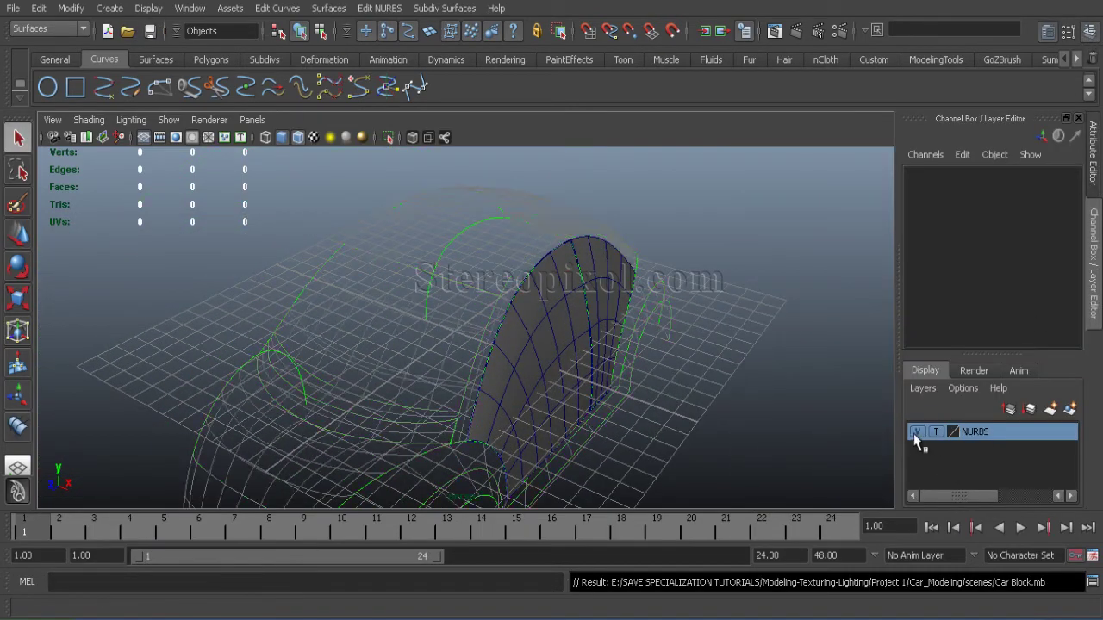
pyautogui.click(937, 435)
pyautogui.keyDown('alt'); pyautogui.moveTo(650, 431); pyautogui.dragTo(453, 405); pyautogui.keyUp('alt')
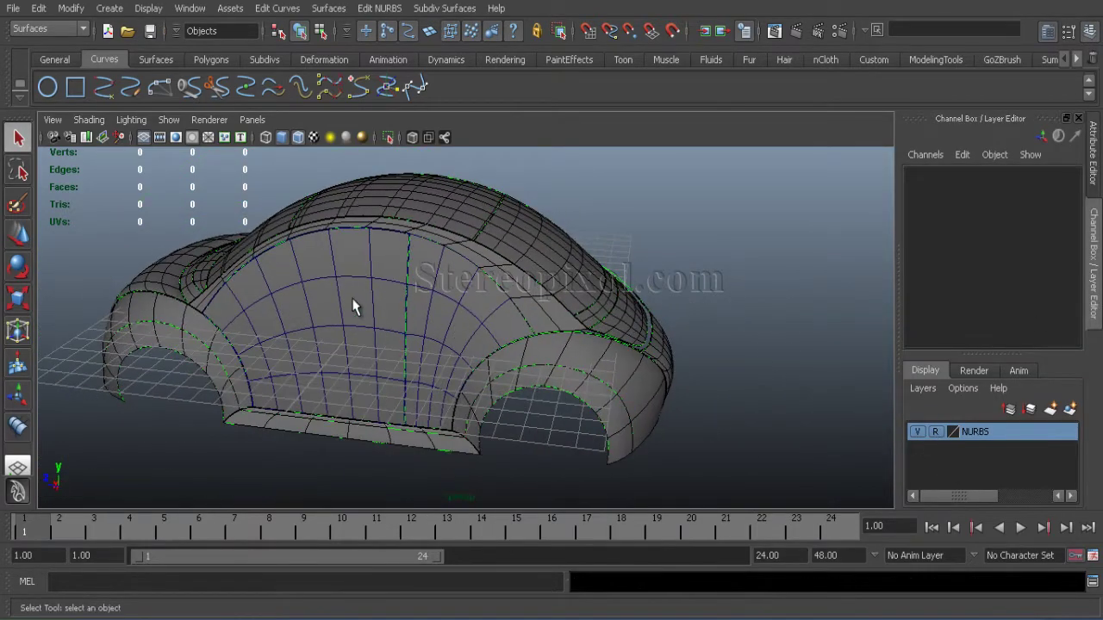
pyautogui.click(422, 234)
pyautogui.rightClick(957, 433)
pyautogui.click(984, 461)
pyautogui.keyDown('alt'); pyautogui.moveTo(615, 387); pyautogui.dragTo(358, 258); pyautogui.keyUp('alt')
pyautogui.scroll(3, 275, 364)
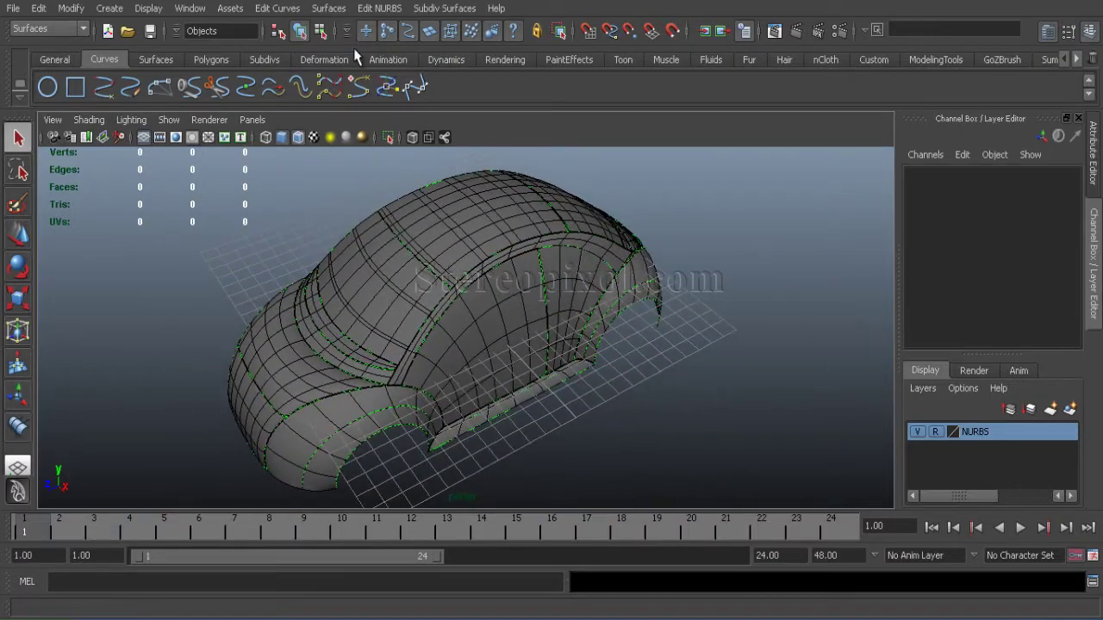
# Save the scene and return the NURBS layer to normal display so its surfaces can be selected.
pyautogui.click(149, 31)
pyautogui.hotkey('ctrl', 'a')
pyautogui.keyDown('alt'); pyautogui.moveTo(468, 293); pyautogui.dragTo(366, 343); pyautogui.keyUp('alt')
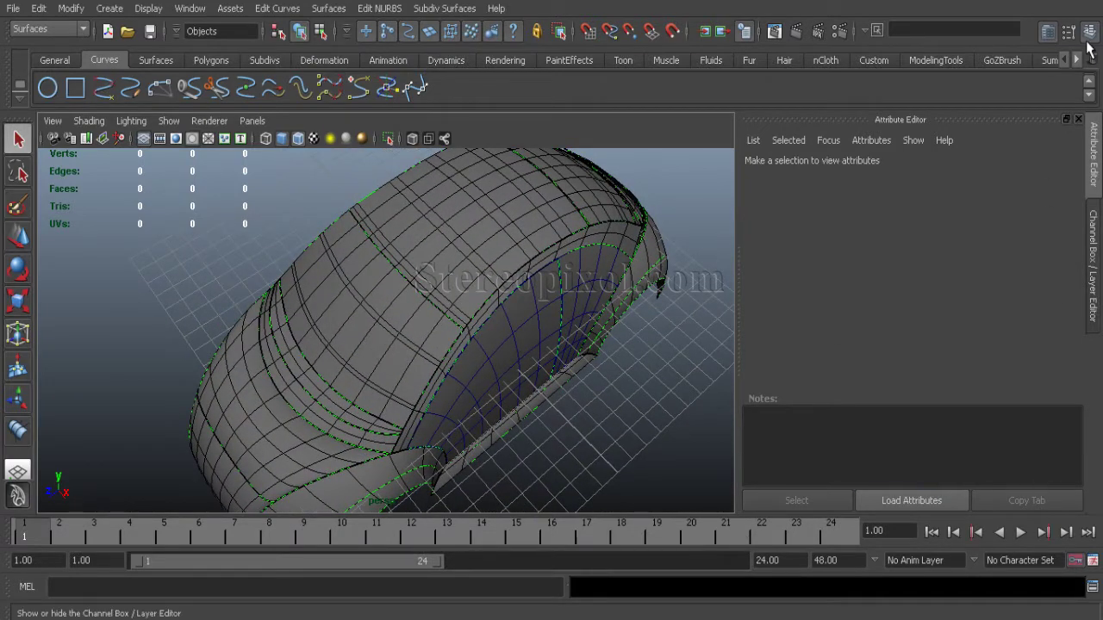
pyautogui.click(1088, 43)
pyautogui.click(936, 435)
pyautogui.keyDown('alt'); pyautogui.moveTo(517, 435); pyautogui.dragTo(445, 411); pyautogui.keyUp('alt')
# Rebuild the windshield surface uniformly with 4 spans in U and 8 spans in V, cubic degree.
pyautogui.click(447, 363)
pyautogui.keyDown('alt'); pyautogui.moveTo(531, 234); pyautogui.dragTo(663, 296); pyautogui.keyUp('alt')
pyautogui.hotkey('ctrl', 'a')
pyautogui.click(355, 8)
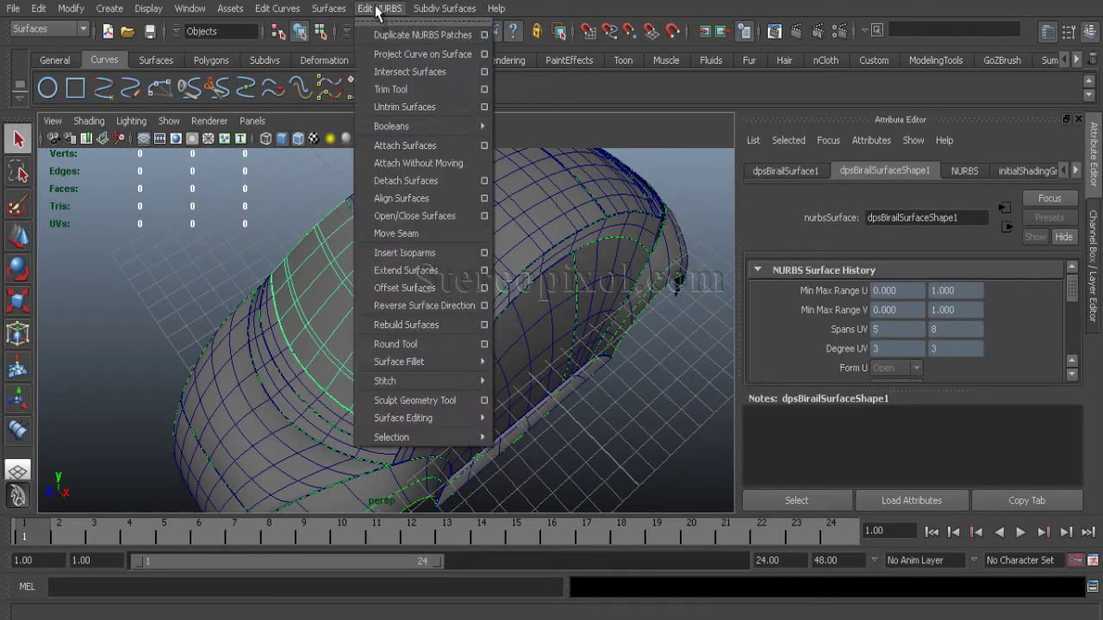
pyautogui.click(489, 322)
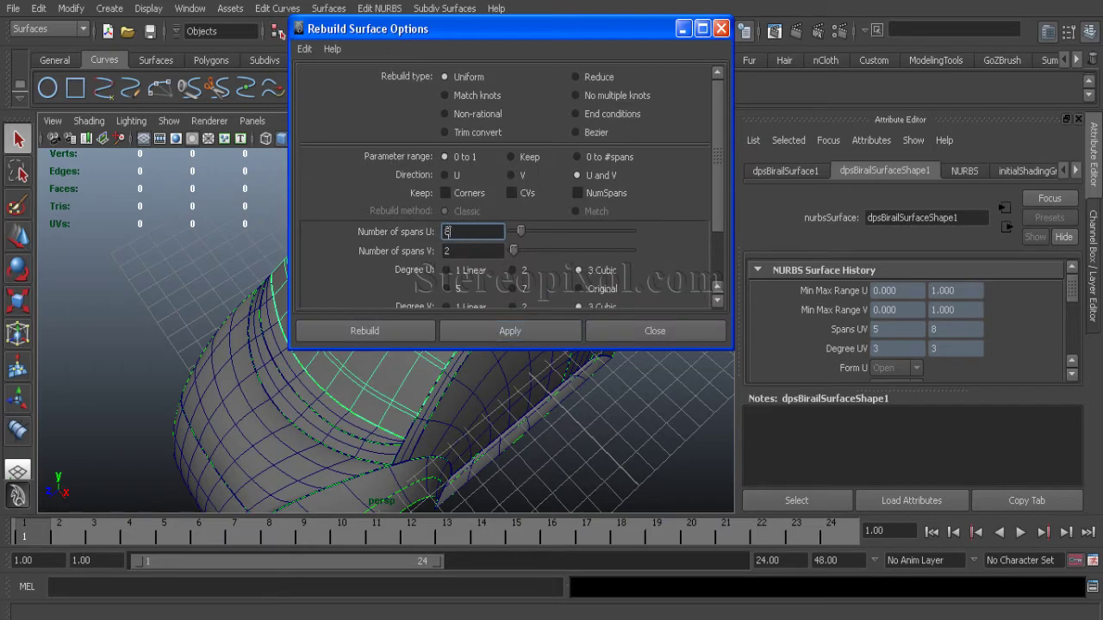
pyautogui.click(365, 331)
# Rebuild the roof surface uniformly with 8 spans in U and 8 spans in V.
pyautogui.keyDown('alt'); pyautogui.moveTo(372, 340); pyautogui.dragTo(410, 337); pyautogui.keyUp('alt')
pyautogui.click(381, 233)
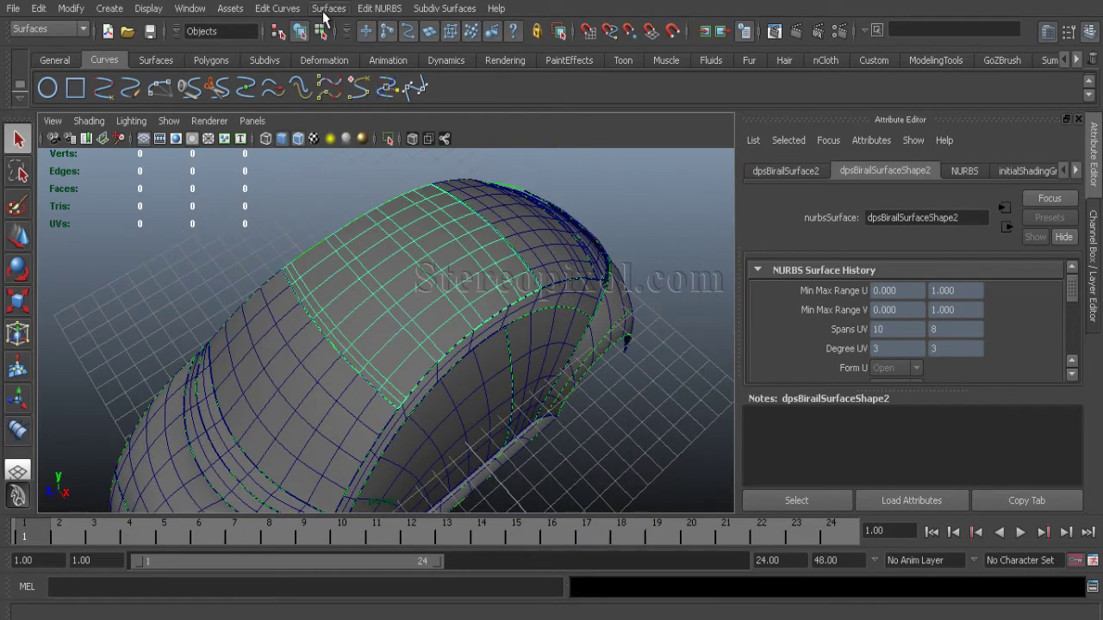
pyautogui.click(328, 8)
pyautogui.moveTo(379, 8)
pyautogui.click(486, 326)
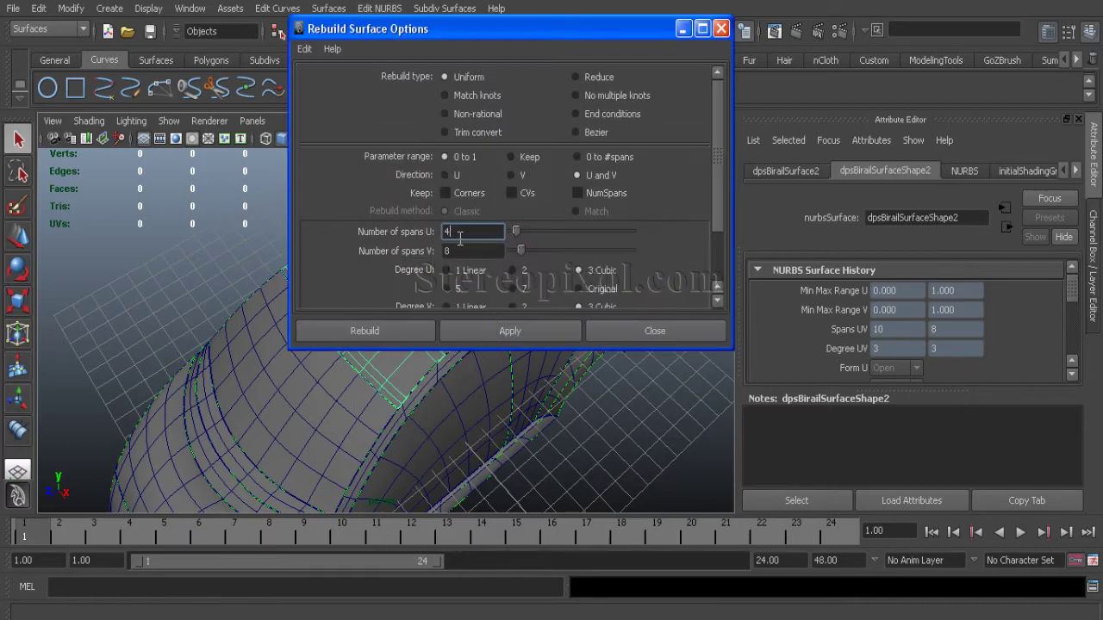
pyautogui.click(368, 333)
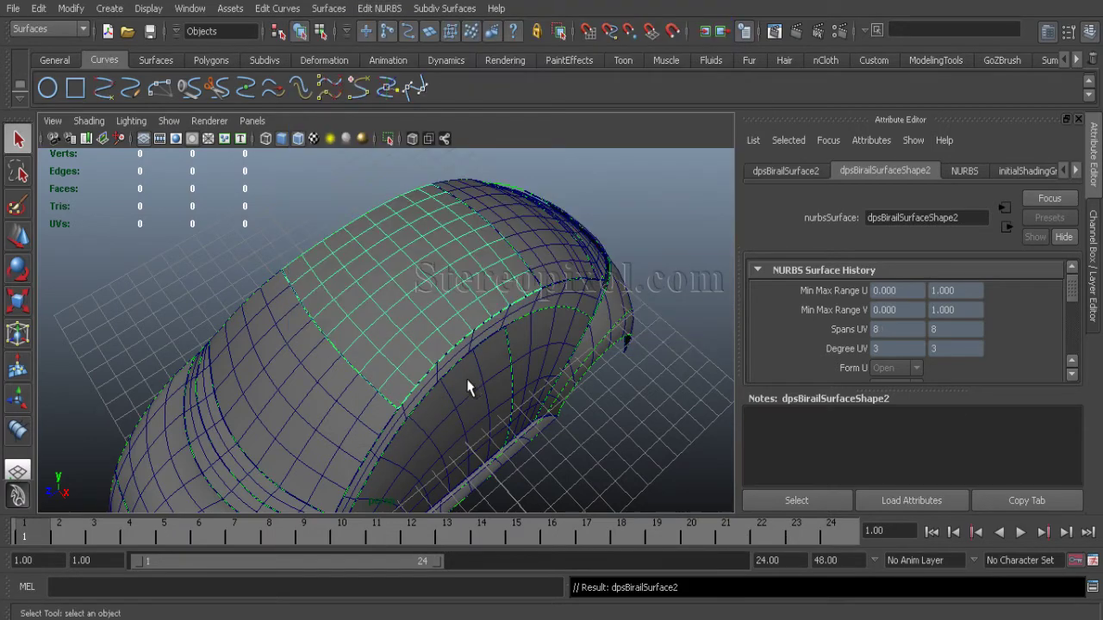
# Rebuild the rear window surface with 4 spans in U and 8 spans in V, and save the scene.
pyautogui.keyDown('alt'); pyautogui.moveTo(557, 357); pyautogui.dragTo(328, 350); pyautogui.keyUp('alt')
pyautogui.click(428, 361)
pyautogui.click(369, 9)
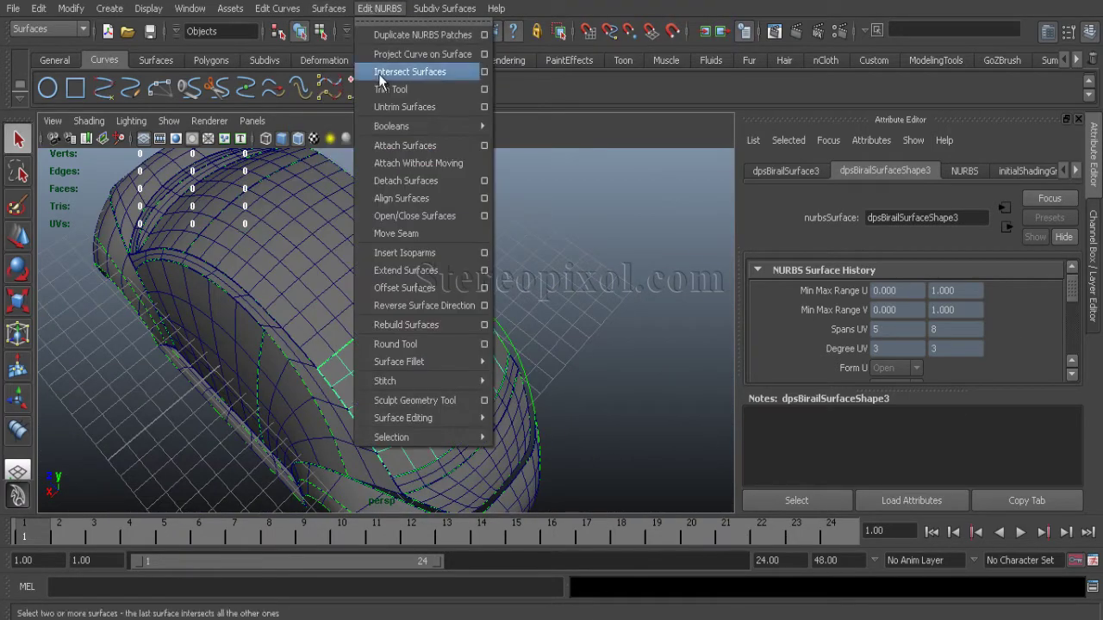
pyautogui.click(486, 324)
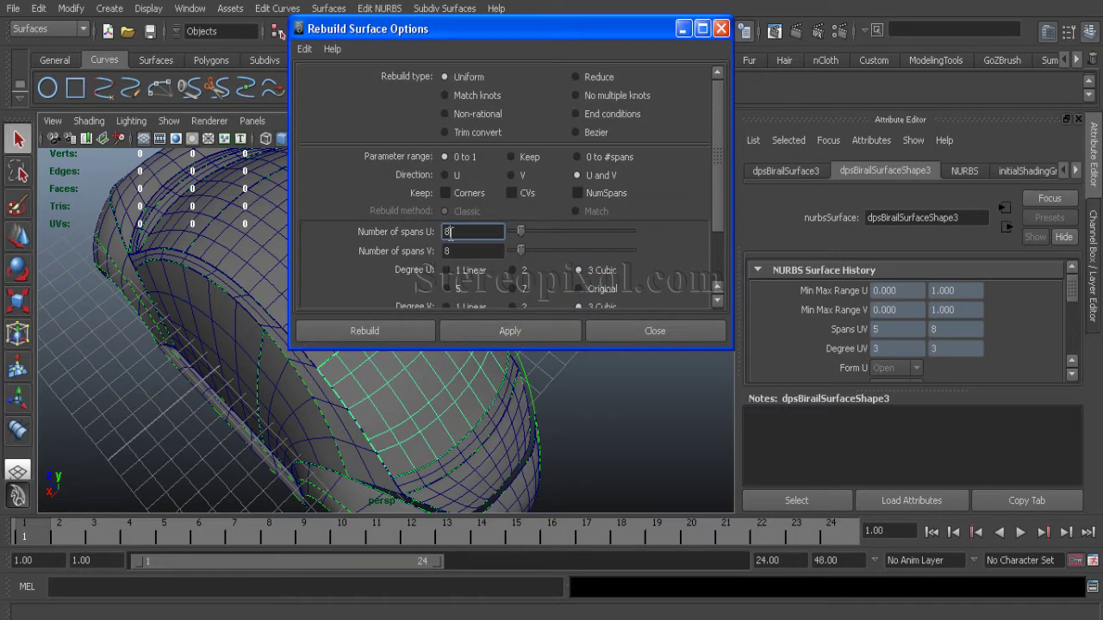
pyautogui.click(406, 334)
pyautogui.keyDown('alt'); pyautogui.moveTo(406, 336); pyautogui.dragTo(449, 291); pyautogui.keyUp('alt')
pyautogui.scroll(3, 386, 343)
pyautogui.keyDown('alt'); pyautogui.moveTo(357, 323); pyautogui.dragTo(424, 389, button='middle'); pyautogui.keyUp('alt')
pyautogui.scroll(4, 441, 405)
pyautogui.hotkey('ctrl', 's')
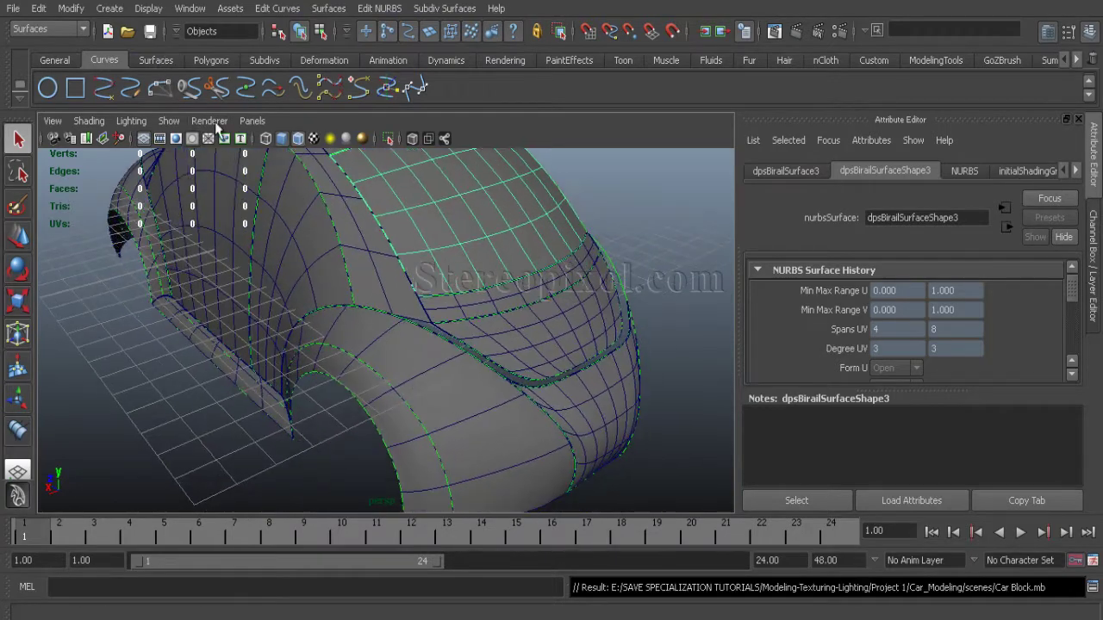
# Insert a lengthwise isoparm through the middle of the outer section of the rear wheel-arch surface.
pyautogui.keyDown('alt'); pyautogui.moveTo(382, 312); pyautogui.dragTo(423, 342); pyautogui.keyUp('alt')
pyautogui.click(423, 342)
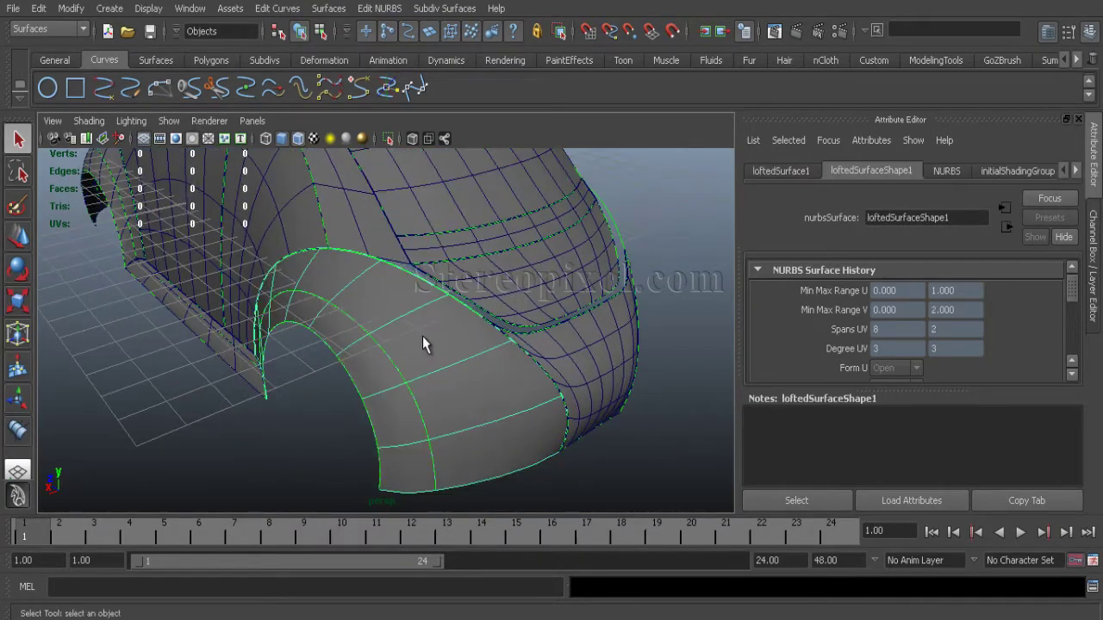
pyautogui.rightClick(423, 337)
pyautogui.click(419, 299)
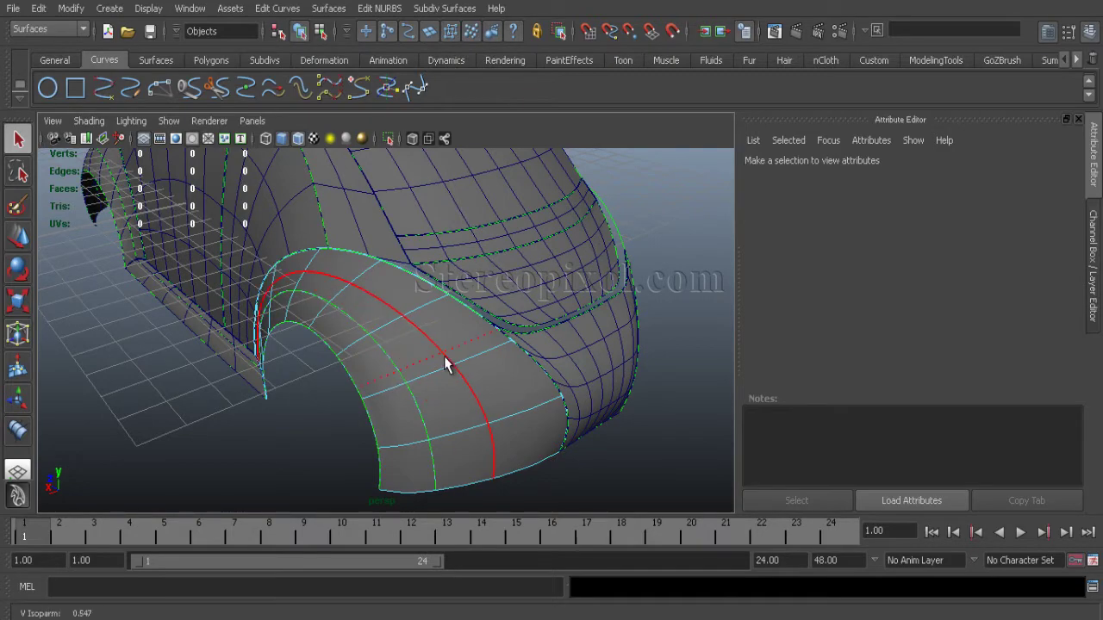
pyautogui.keyDown('alt'); pyautogui.moveTo(452, 360); pyautogui.dragTo(357, 92); pyautogui.keyUp('alt')
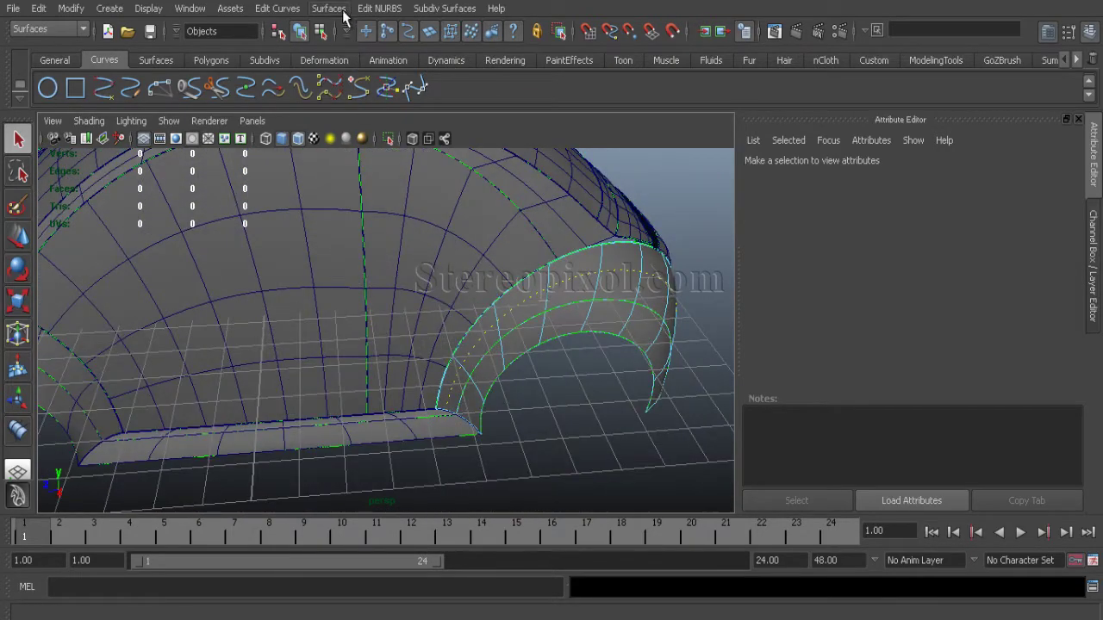
pyautogui.click(379, 8)
pyautogui.click(396, 252)
# Insert a lengthwise isoparm at about V 0.525 through the outer section of the front wheel-arch surface.
pyautogui.keyDown('alt'); pyautogui.moveTo(396, 252); pyautogui.dragTo(418, 343); pyautogui.keyUp('alt')
pyautogui.keyDown('alt'); pyautogui.moveTo(418, 343); pyautogui.dragTo(571, 299, button='middle'); pyautogui.keyUp('alt')
pyautogui.scroll(3, 517, 332)
pyautogui.moveTo(394, 378); pyautogui.dragTo(393, 342, button='right')
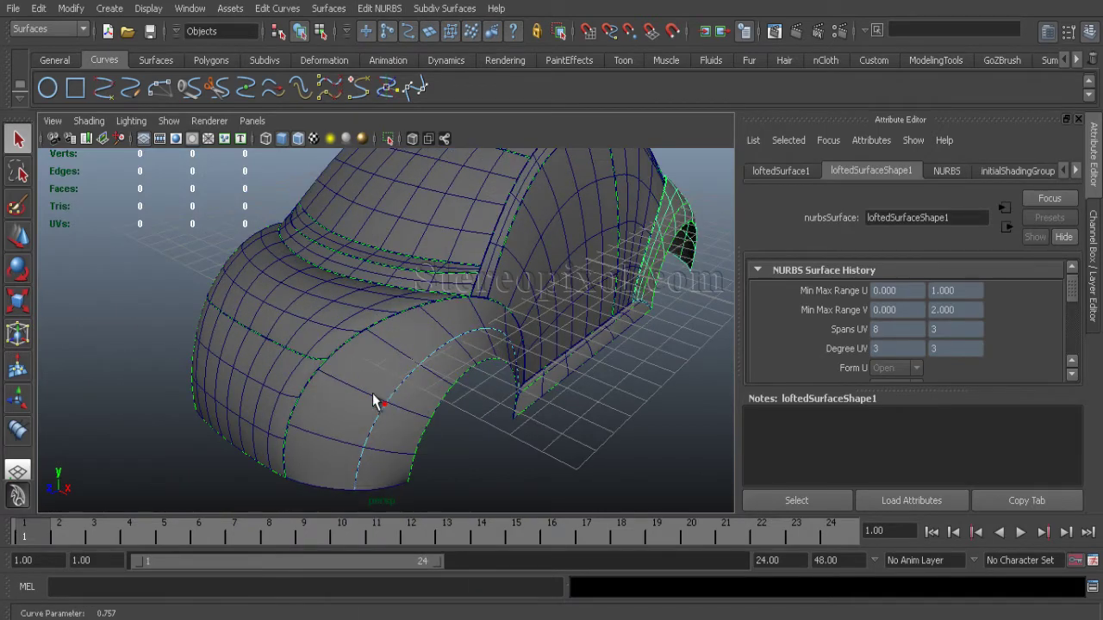
pyautogui.click(373, 393)
pyautogui.moveTo(396, 392); pyautogui.dragTo(471, 343, button='right')
pyautogui.click(362, 383)
pyautogui.moveTo(362, 391); pyautogui.dragTo(372, 312, button='right')
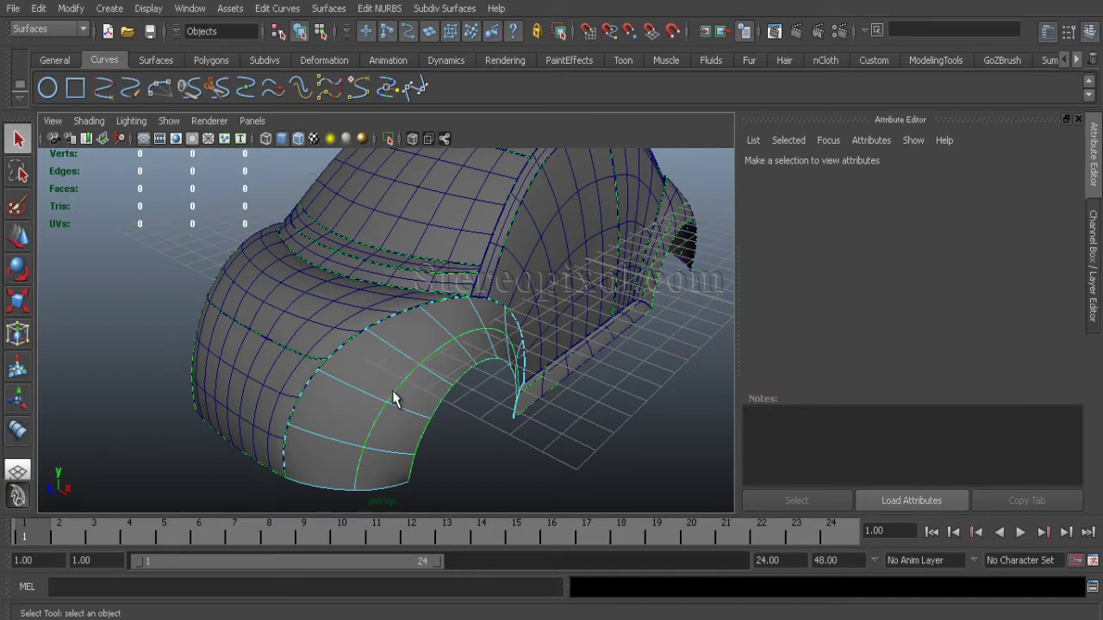
pyautogui.click(356, 390)
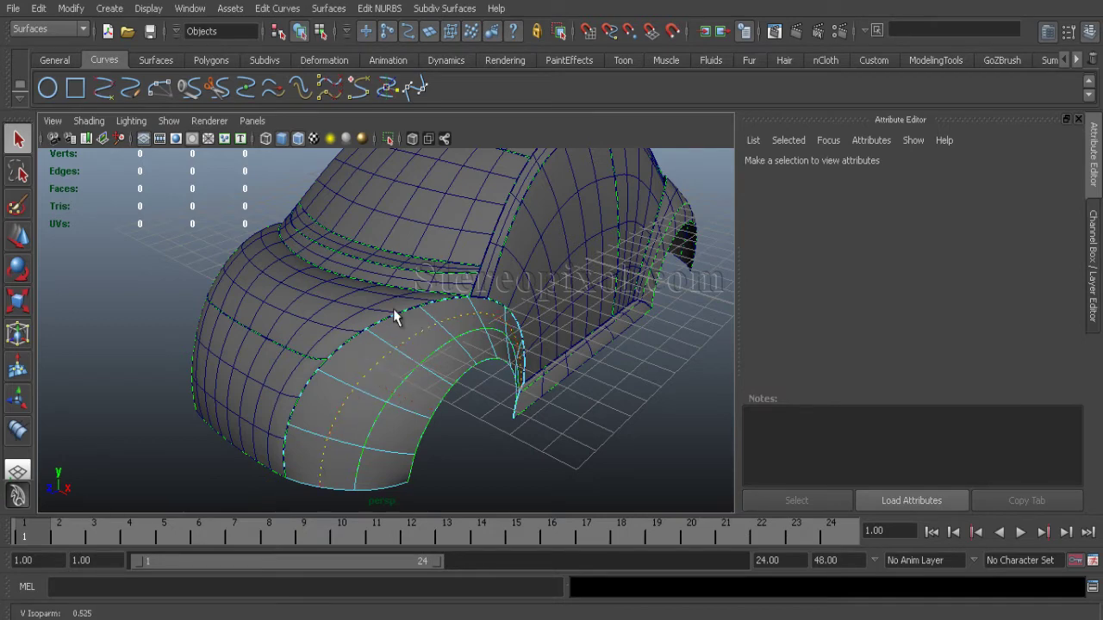
pyautogui.click(368, 10)
pyautogui.click(380, 254)
pyautogui.click(233, 215)
# Save the scene and hide the NURBS curves in the viewport.
pyautogui.scroll(-4, 402, 356)
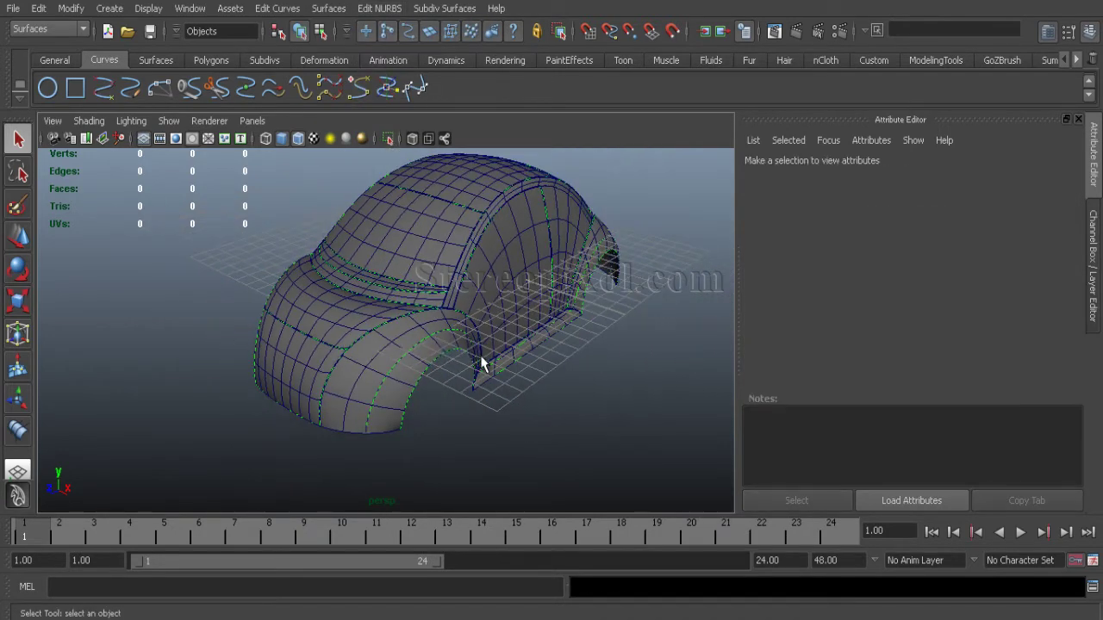
pyautogui.keyDown('alt'); pyautogui.moveTo(480, 360); pyautogui.dragTo(431, 327); pyautogui.keyUp('alt')
pyautogui.click(151, 33)
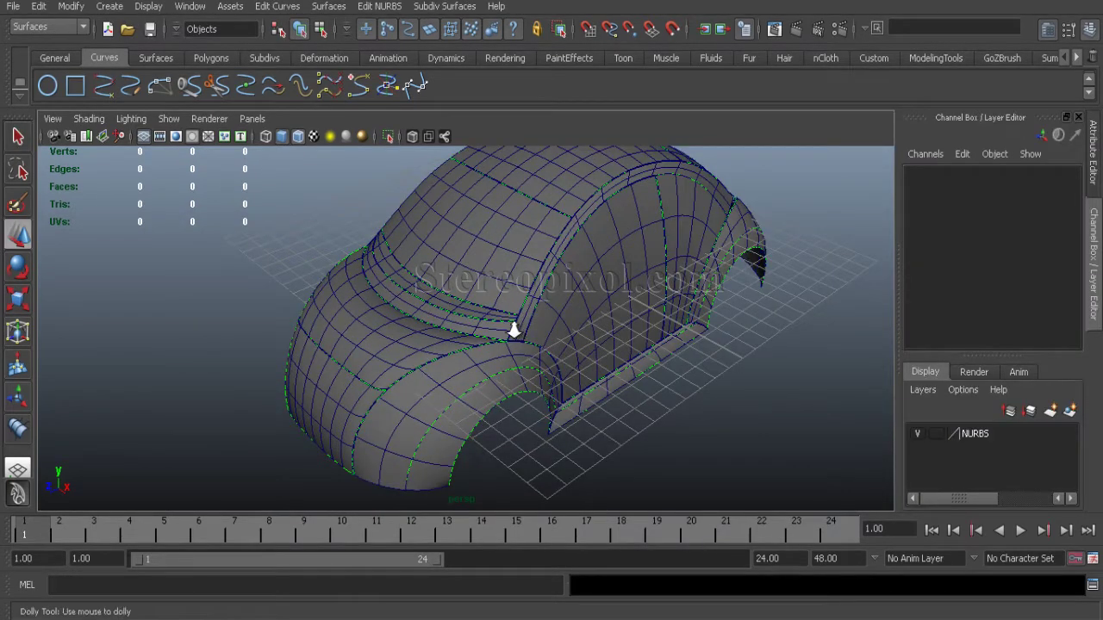
pyautogui.keyDown('alt'); pyautogui.moveTo(514, 330); pyautogui.dragTo(435, 267, button='right'); pyautogui.keyUp('alt')
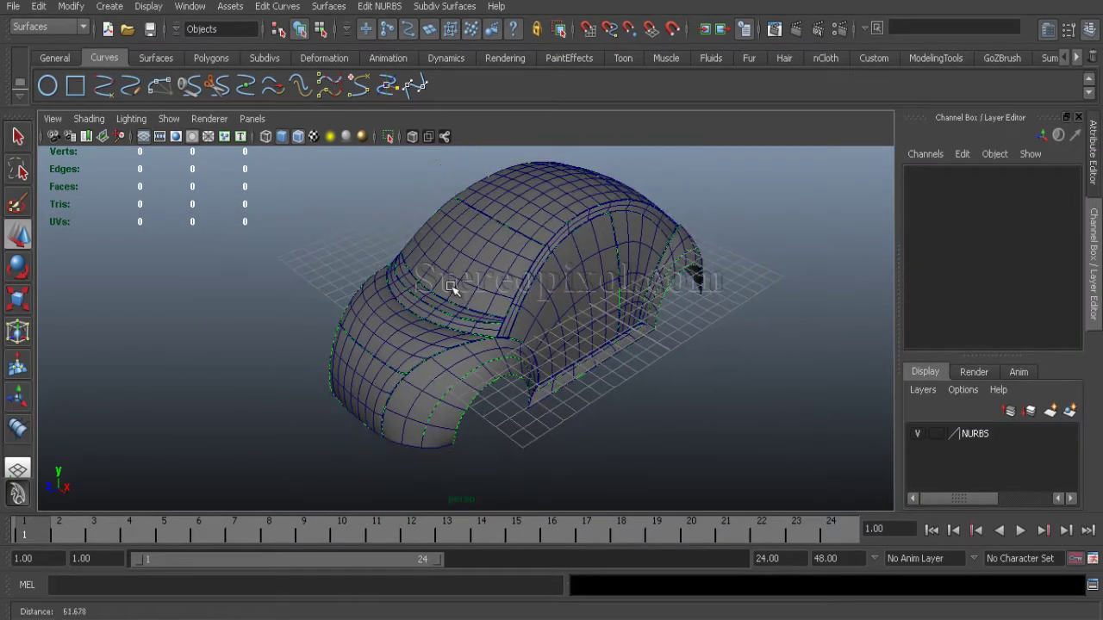
pyautogui.click(186, 122)
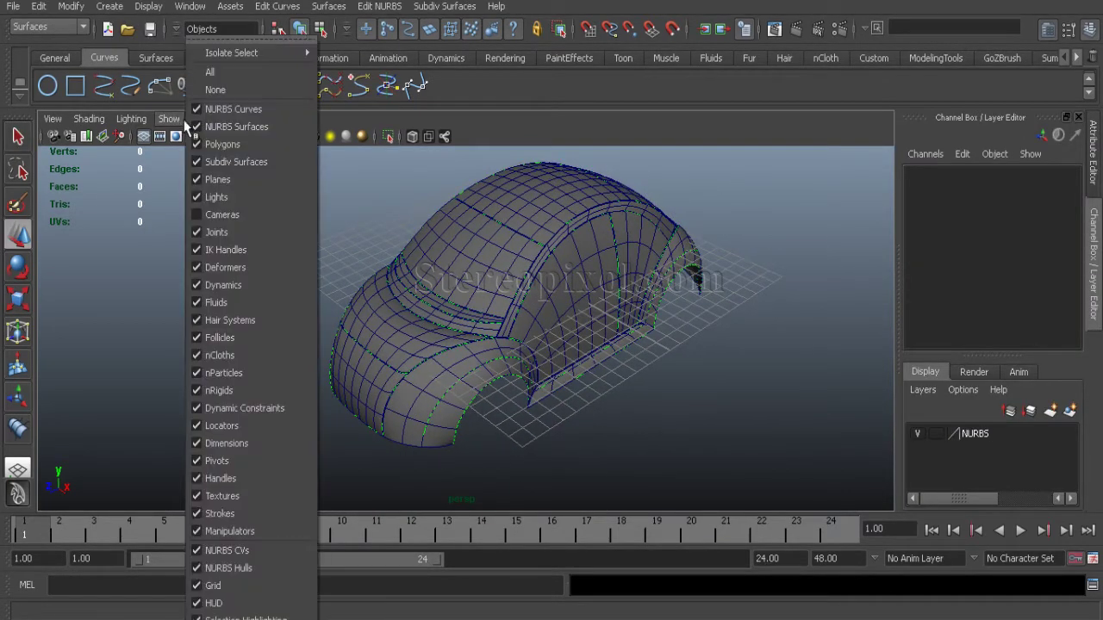
pyautogui.click(226, 109)
pyautogui.keyDown('alt'); pyautogui.moveTo(344, 264); pyautogui.dragTo(405, 323, button='right'); pyautogui.keyUp('alt')
pyautogui.keyDown('alt'); pyautogui.moveTo(405, 323); pyautogui.dragTo(470, 324); pyautogui.keyUp('alt')
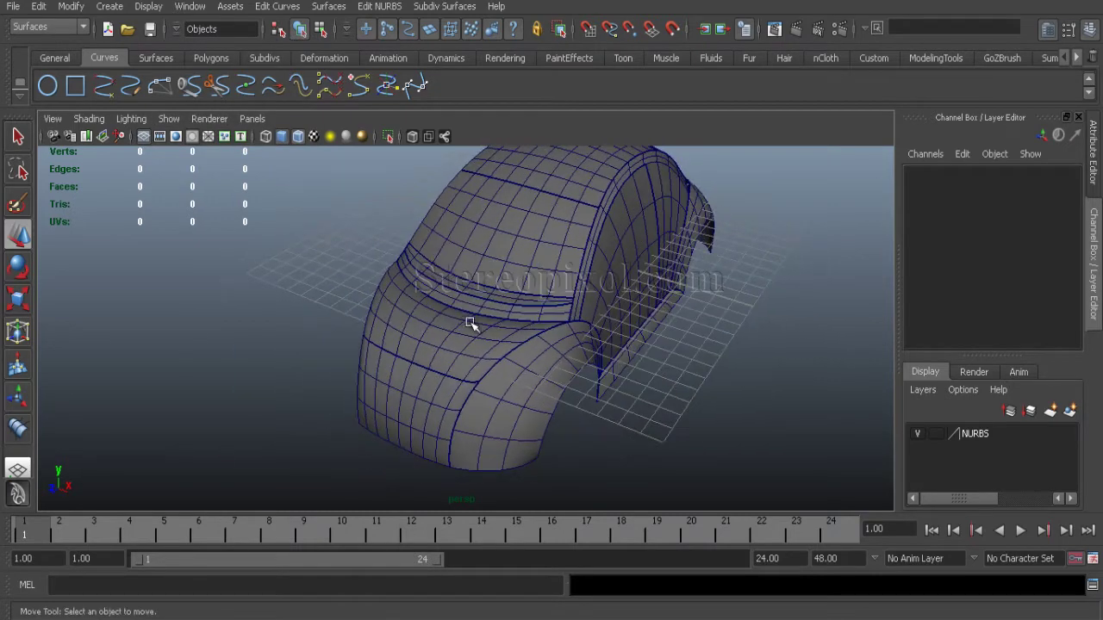
# Select the front-end, hood, front wheel-arch, cowl strip and windshield surfaces together.
pyautogui.click(418, 409)
pyautogui.keyDown('shift'); pyautogui.click(540, 404); pyautogui.keyUp('shift')
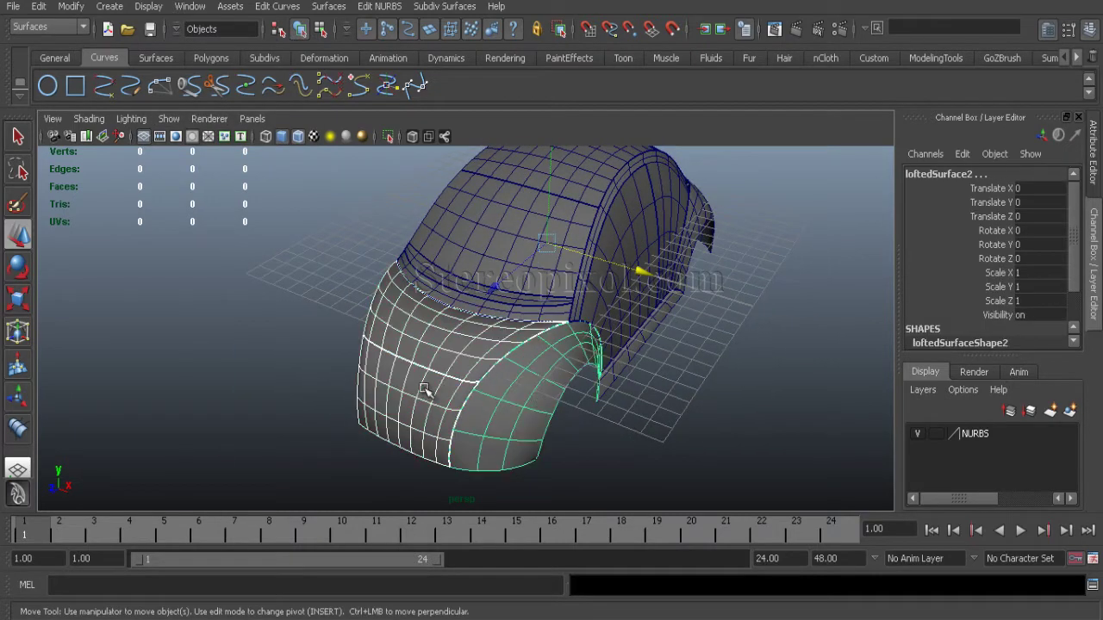
pyautogui.keyDown('alt'); pyautogui.moveTo(423, 387); pyautogui.dragTo(414, 389); pyautogui.keyUp('alt')
pyautogui.keyDown('alt'); pyautogui.moveTo(413, 390); pyautogui.dragTo(441, 371, button='right'); pyautogui.keyUp('alt')
pyautogui.click(437, 336)
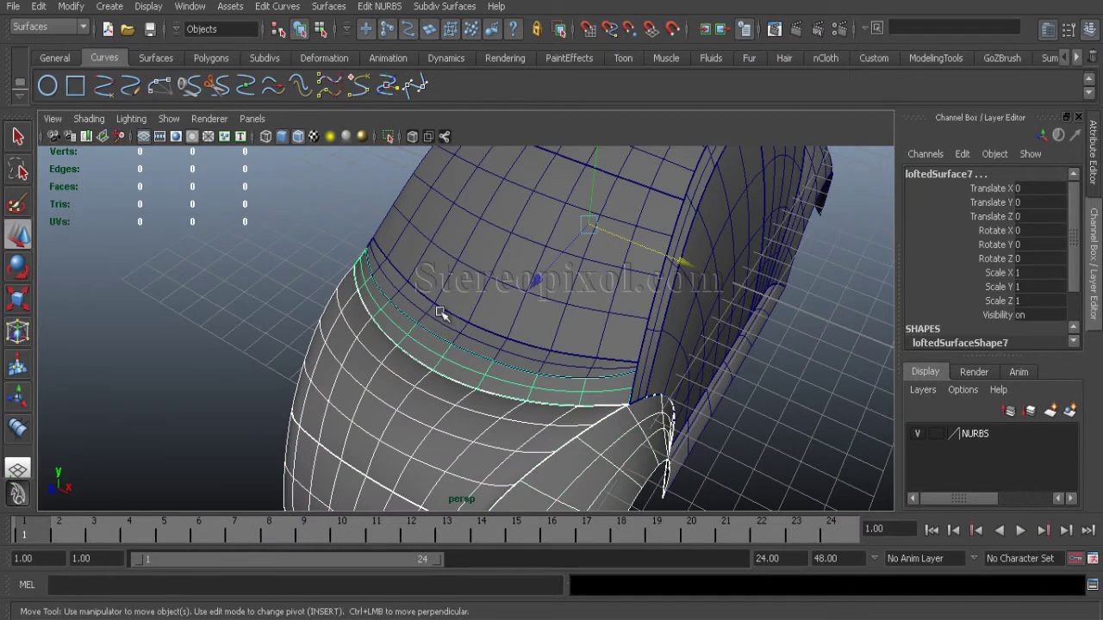
pyautogui.keyDown('shift'); pyautogui.click(445, 291); pyautogui.keyUp('shift')
pyautogui.keyDown('shift'); pyautogui.click(451, 269); pyautogui.keyUp('shift')
pyautogui.keyDown('alt'); pyautogui.moveTo(636, 353); pyautogui.dragTo(512, 345, button='right'); pyautogui.keyUp('alt')
pyautogui.keyDown('alt'); pyautogui.moveTo(526, 332); pyautogui.dragTo(424, 421, button='middle'); pyautogui.keyUp('alt')
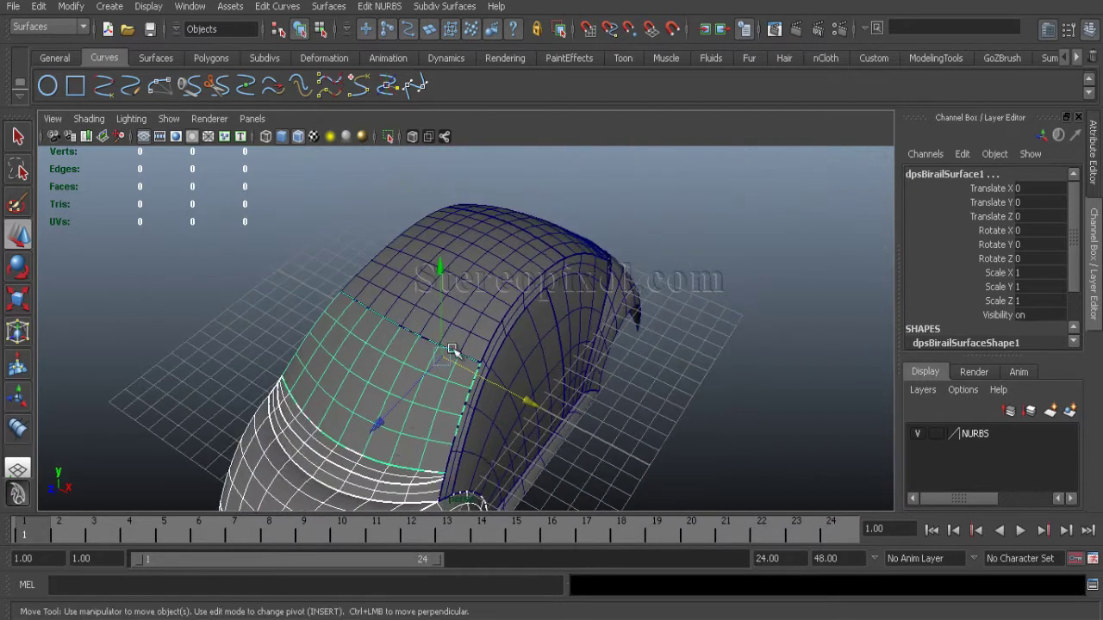
# Add the roof, roof side rail, door, sill, rear wheel-arch and remaining rear surfaces to the selection.
pyautogui.keyDown('shift'); pyautogui.click(483, 281); pyautogui.keyUp('shift')
pyautogui.keyDown('shift'); pyautogui.click(511, 320); pyautogui.keyUp('shift')
pyautogui.keyDown('shift'); pyautogui.click(541, 377); pyautogui.keyUp('shift')
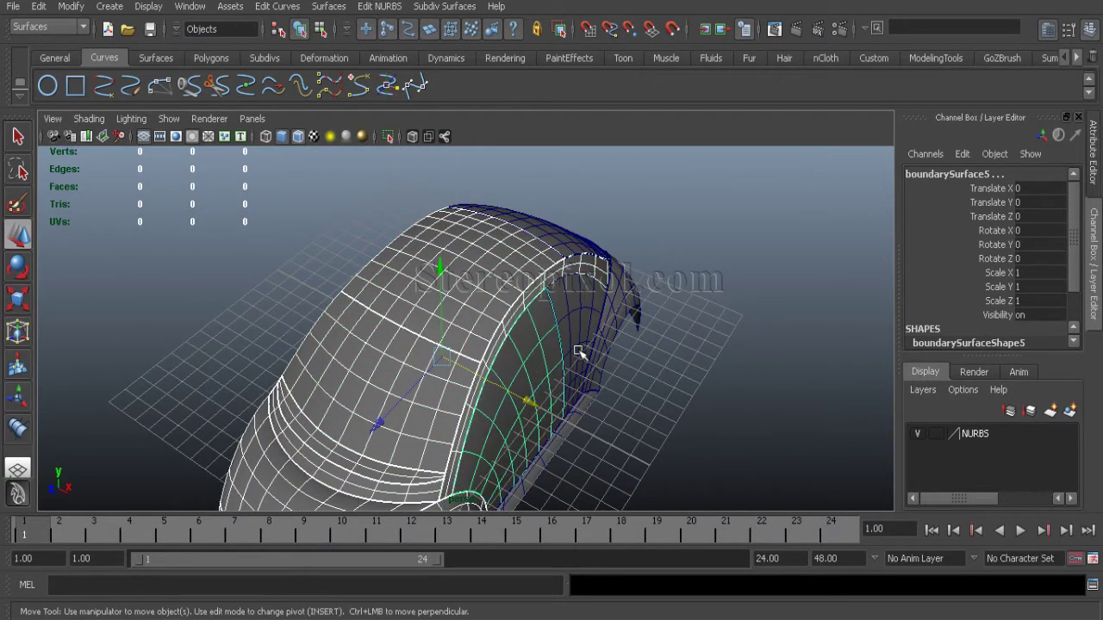
pyautogui.click(602, 421)
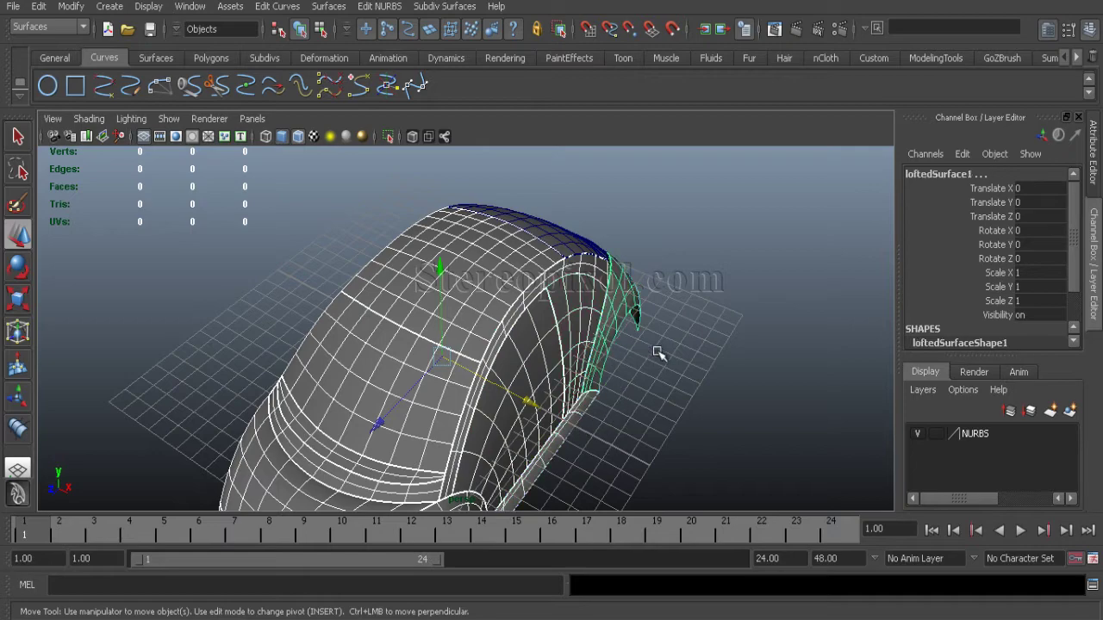
pyautogui.keyDown('alt'); pyautogui.moveTo(658, 352); pyautogui.dragTo(488, 365); pyautogui.keyUp('alt')
pyautogui.click(545, 394)
pyautogui.keyDown('shift'); pyautogui.click(544, 394); pyautogui.keyUp('shift')
pyautogui.keyDown('shift'); pyautogui.click(558, 415); pyautogui.keyUp('shift')
pyautogui.keyDown('shift'); pyautogui.click(583, 439); pyautogui.keyUp('shift')
pyautogui.keyDown('alt'); pyautogui.moveTo(546, 395); pyautogui.dragTo(668, 336); pyautogui.keyUp('alt')
pyautogui.keyDown('alt'); pyautogui.moveTo(560, 379); pyautogui.dragTo(474, 383, button='right'); pyautogui.keyUp('alt')
pyautogui.keyDown('alt'); pyautogui.moveTo(474, 383); pyautogui.dragTo(514, 359, button='middle'); pyautogui.keyUp('alt')
pyautogui.keyDown('alt'); pyautogui.moveTo(515, 360); pyautogui.dragTo(495, 382, button='right'); pyautogui.keyUp('alt')
# Open the NURBS to Polygons conversion options, reset them, and choose Quads with the General tessellation method.
pyautogui.click(71, 7)
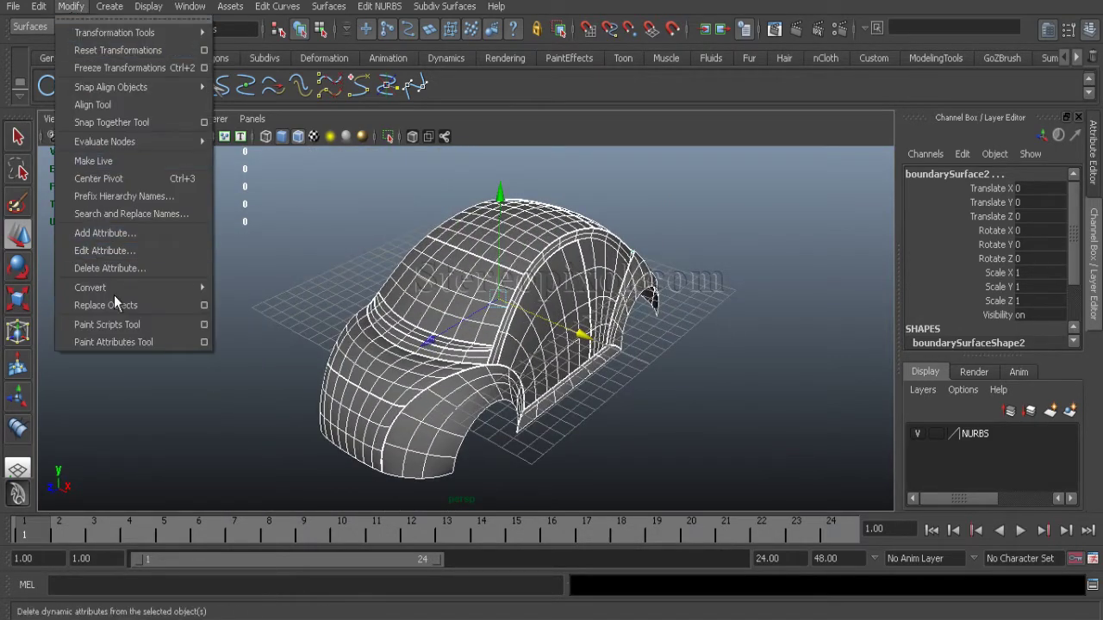
pyautogui.moveTo(161, 291)
pyautogui.click(390, 297)
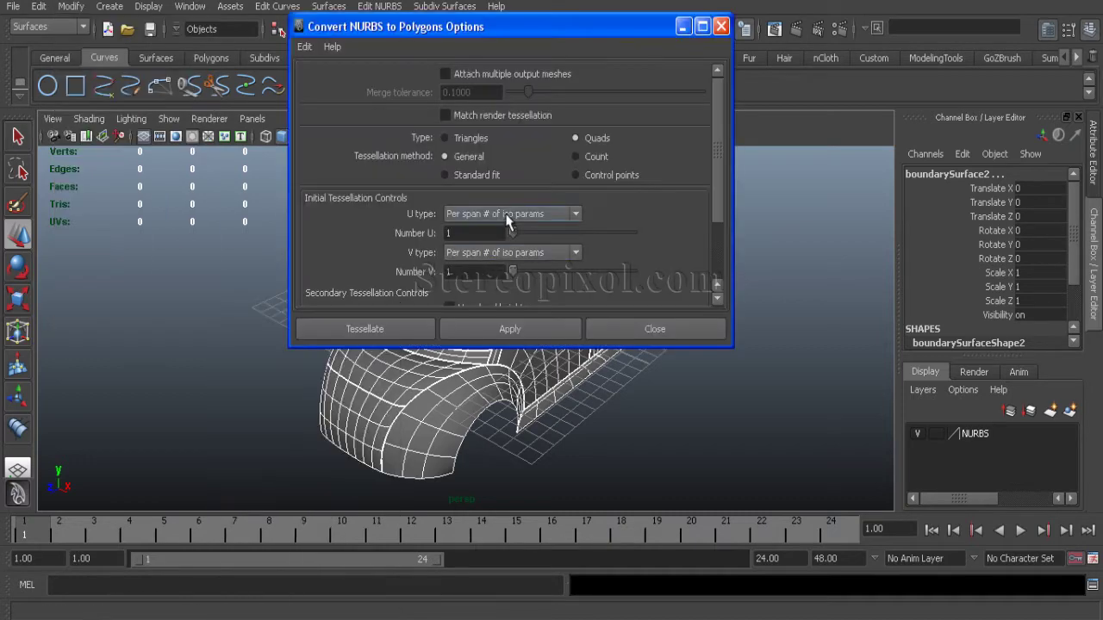
pyautogui.click(303, 48)
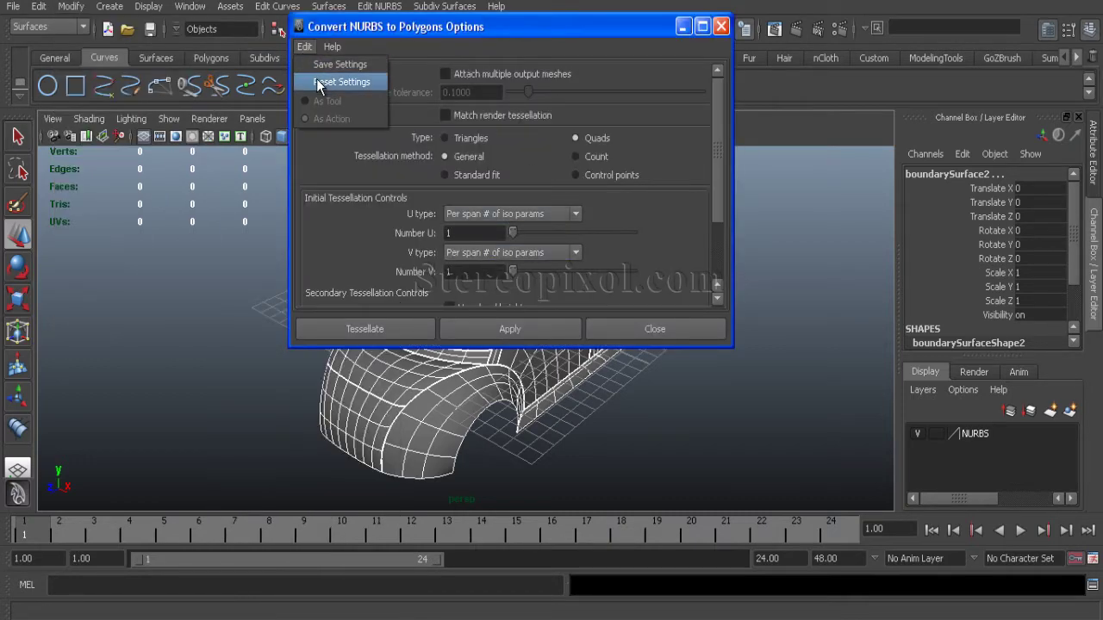
pyautogui.click(334, 81)
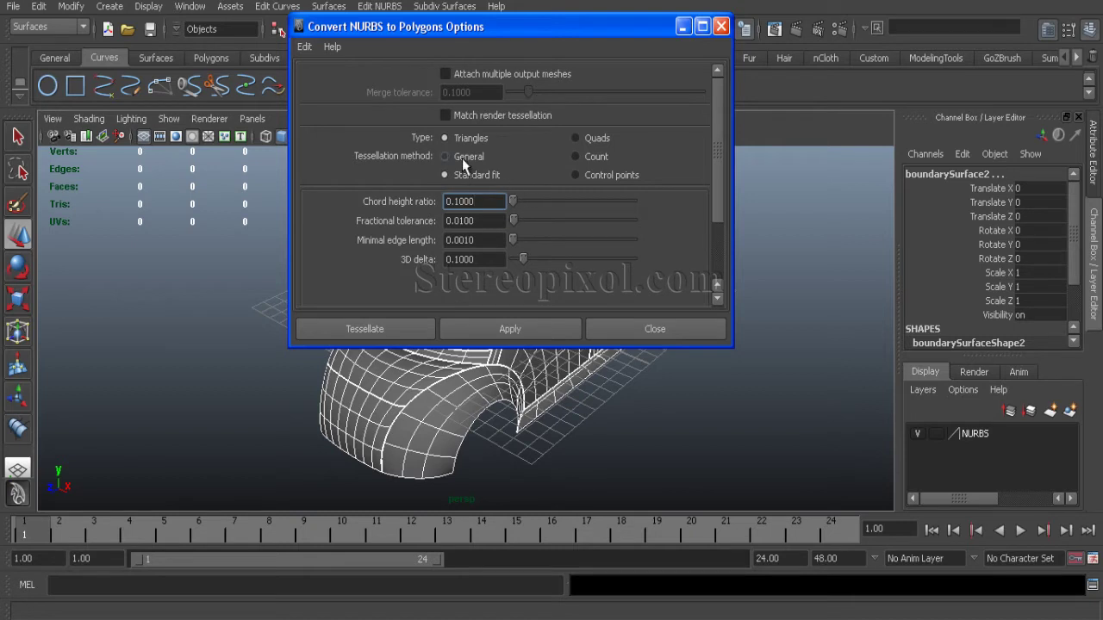
pyautogui.click(598, 139)
pyautogui.click(473, 155)
# Set both U and V types to Per span # of iso params with a number of 1, and tessellate the selected surfaces.
pyautogui.click(483, 215)
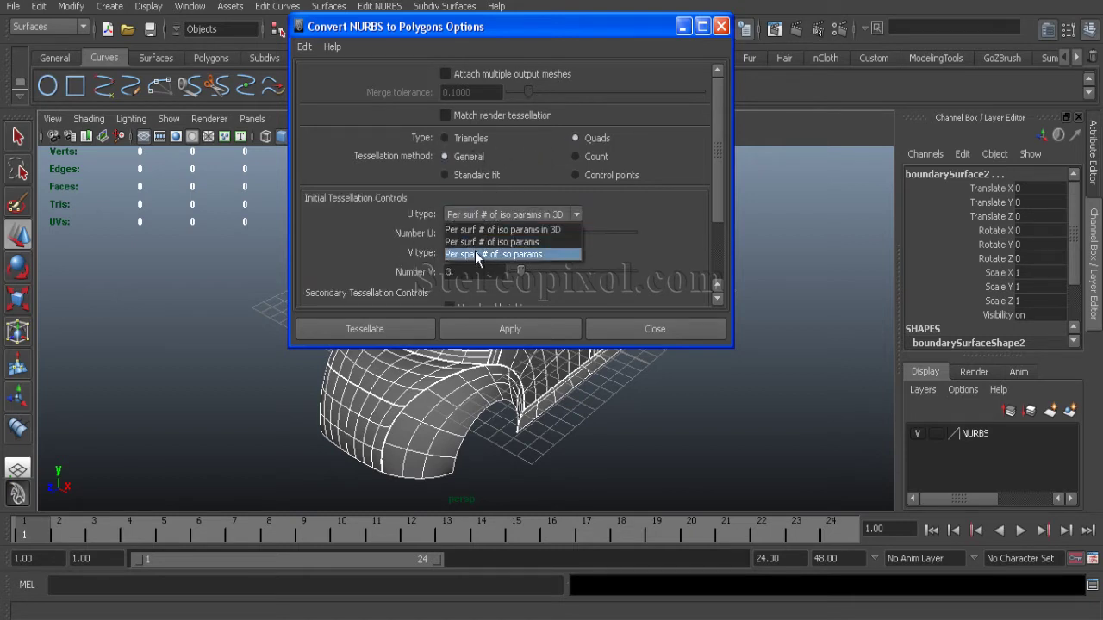
pyautogui.click(475, 252)
pyautogui.click(474, 239)
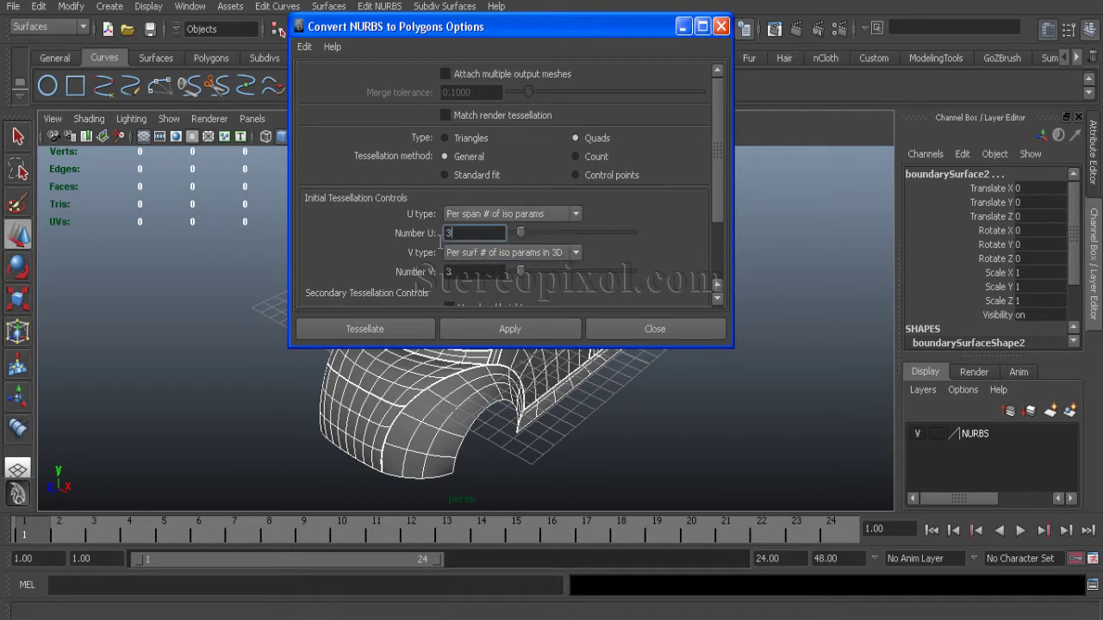
pyautogui.click(483, 253)
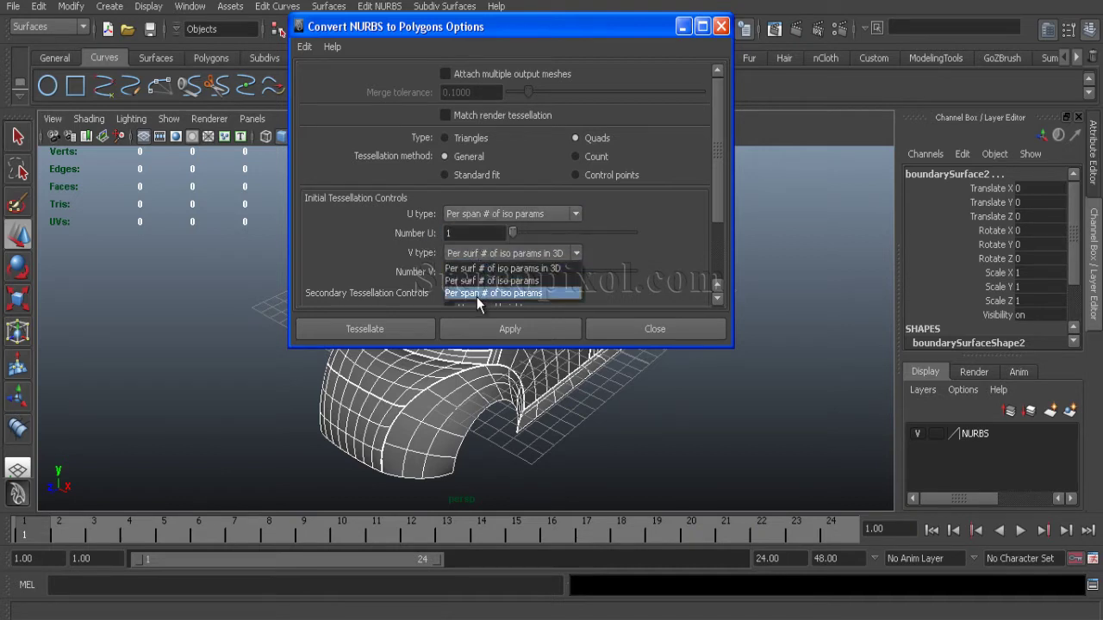
pyautogui.click(477, 297)
pyautogui.click(448, 271)
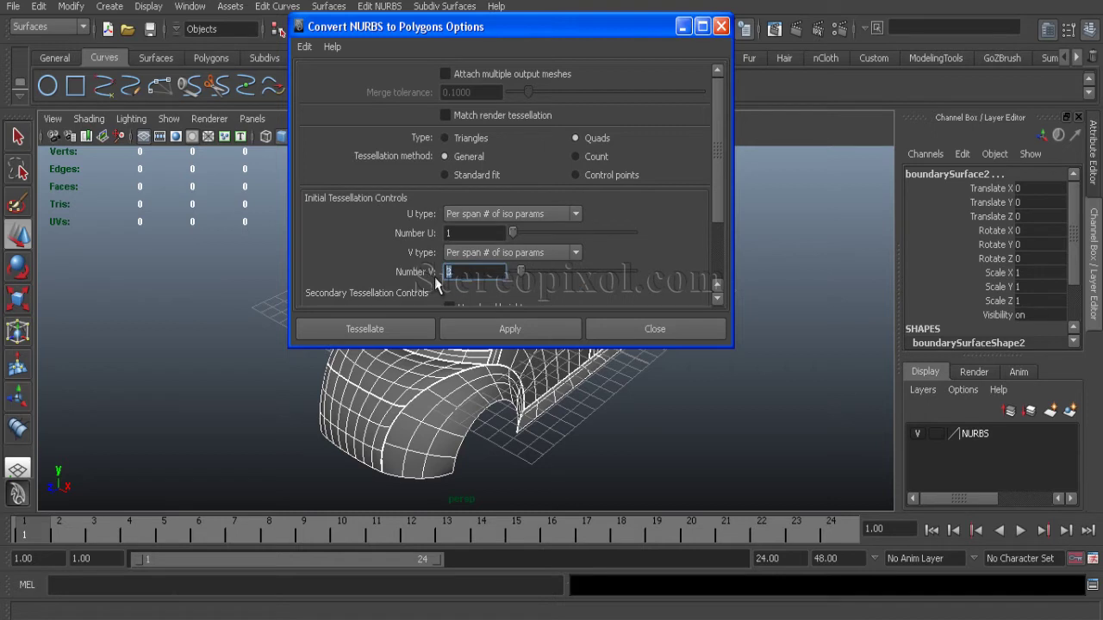
pyautogui.write('1')
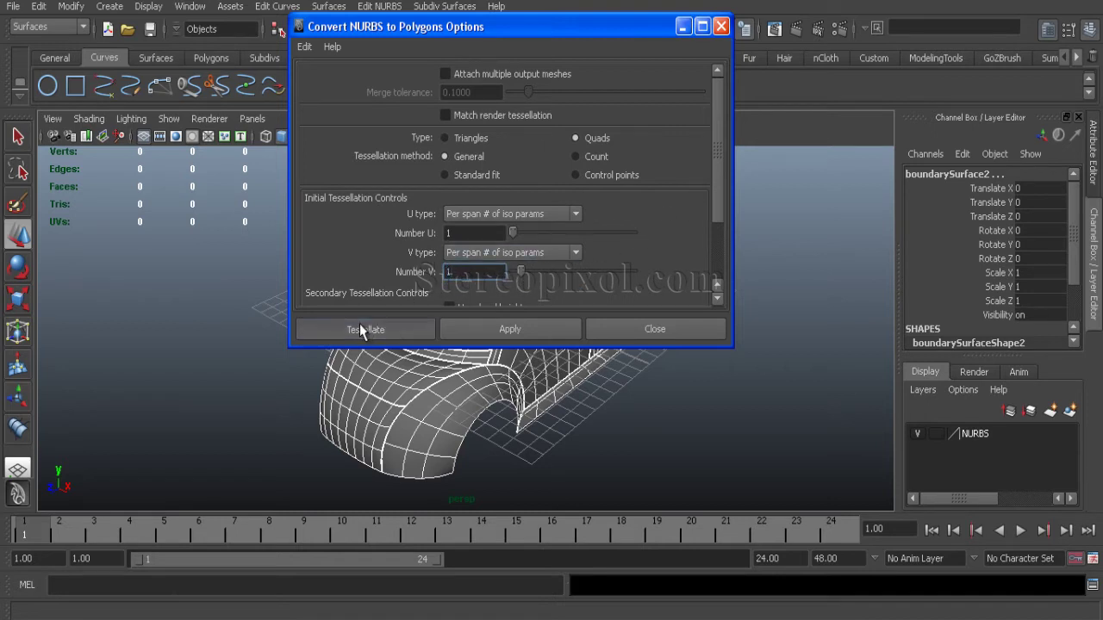
pyautogui.click(362, 330)
# Deselect everything and hide the NURBS surfaces in the viewport so only the converted polygon body is displayed.
pyautogui.click(180, 191)
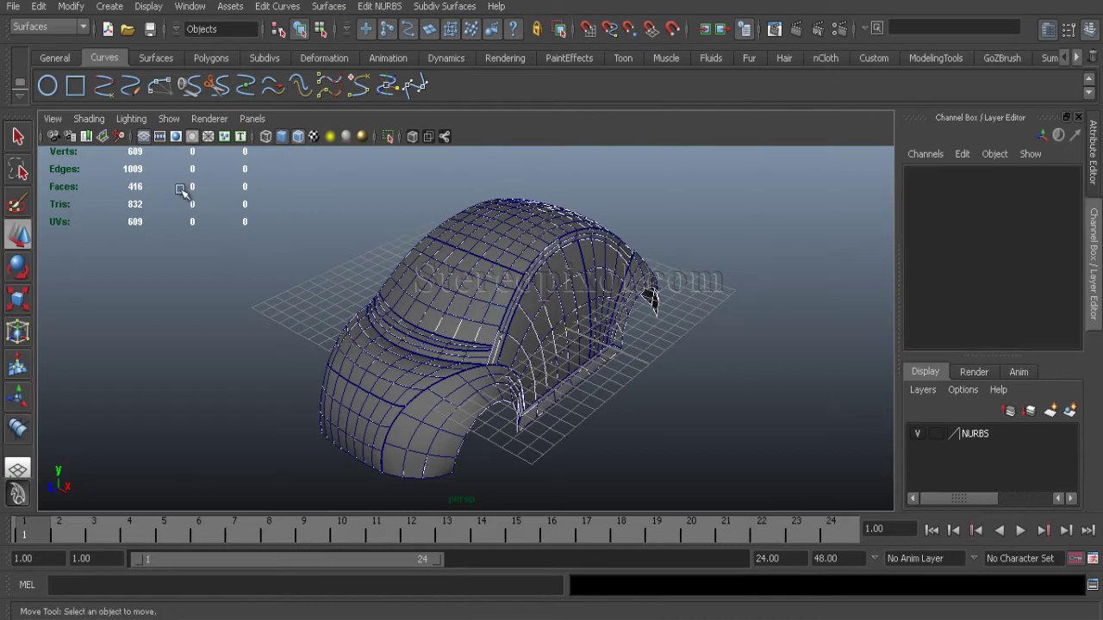
pyautogui.click(167, 118)
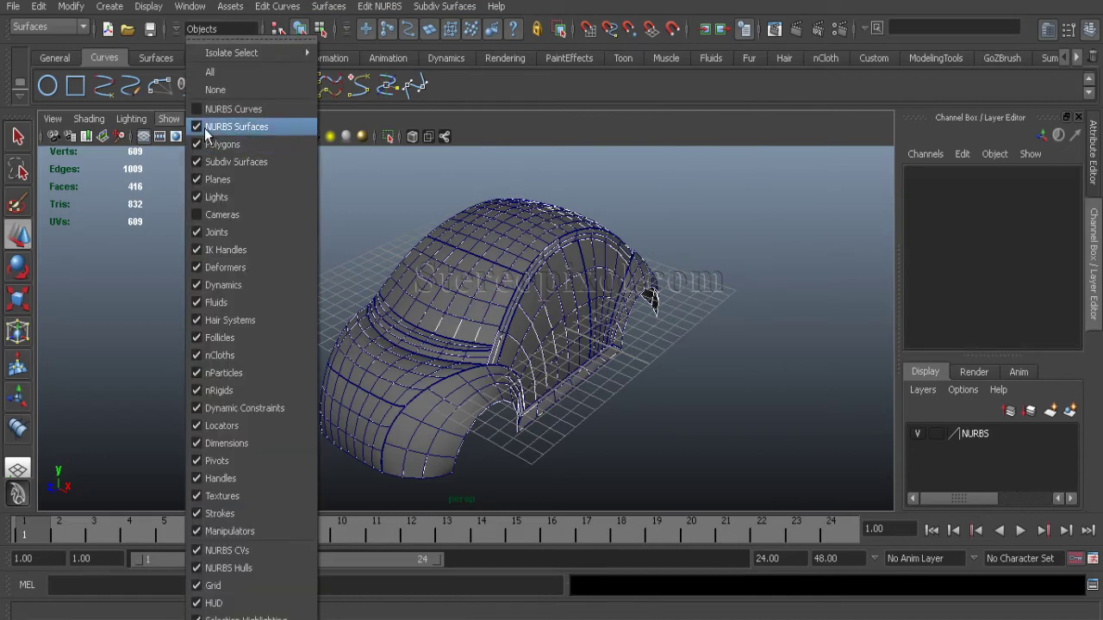
pyautogui.click(204, 127)
pyautogui.keyDown('alt'); pyautogui.moveTo(388, 265); pyautogui.dragTo(716, 300); pyautogui.keyUp('alt')
pyautogui.keyDown('alt'); pyautogui.moveTo(716, 300); pyautogui.dragTo(563, 298, button='right'); pyautogui.keyUp('alt')
pyautogui.keyDown('alt'); pyautogui.moveTo(564, 298); pyautogui.dragTo(580, 319, button='middle'); pyautogui.keyUp('alt')
pyautogui.keyDown('alt'); pyautogui.moveTo(581, 321); pyautogui.dragTo(445, 375); pyautogui.keyUp('alt')
# Put all the converted polygon meshes in a new display layer named Polygons and save the scene.
pyautogui.moveTo(527, 412); pyautogui.dragTo(732, 501)
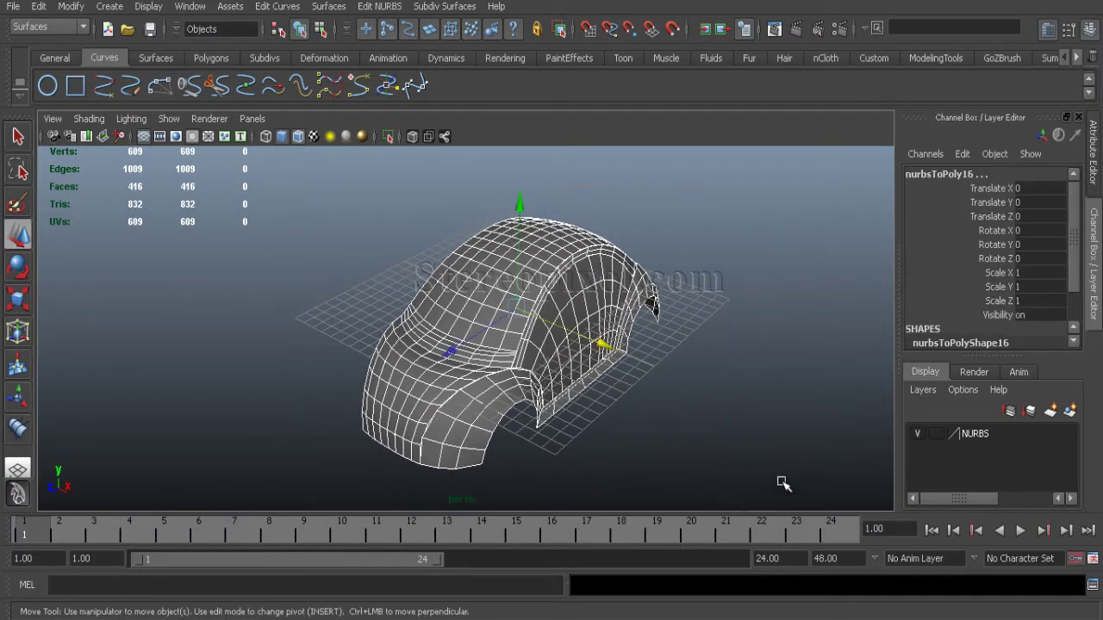
pyautogui.click(1072, 414)
pyautogui.doubleClick(973, 435)
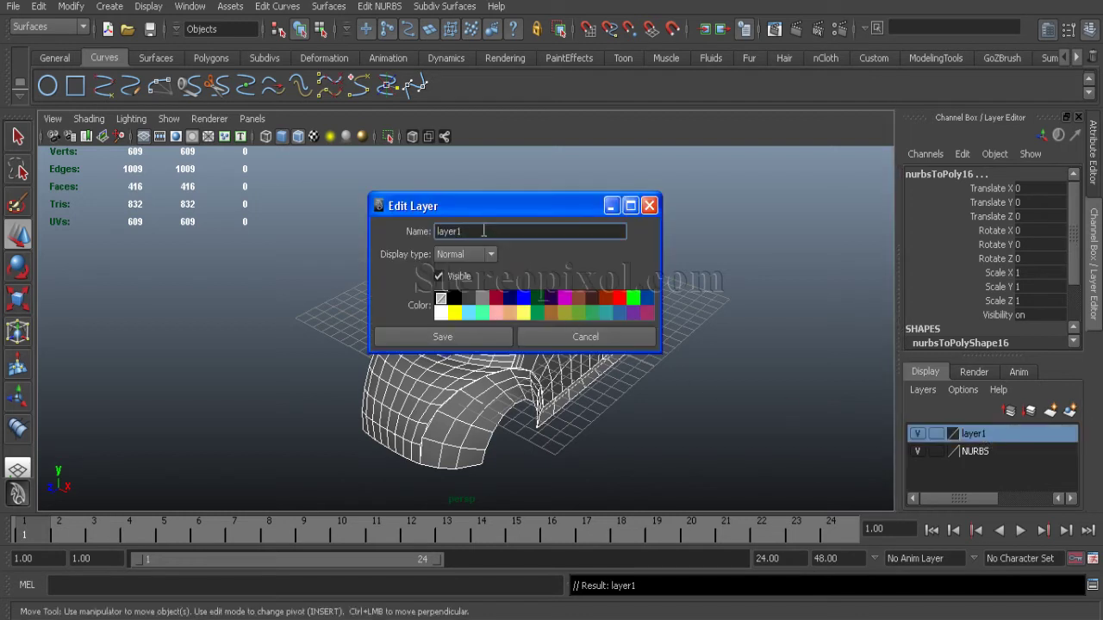
pyautogui.write('Polygons')
pyautogui.click(440, 335)
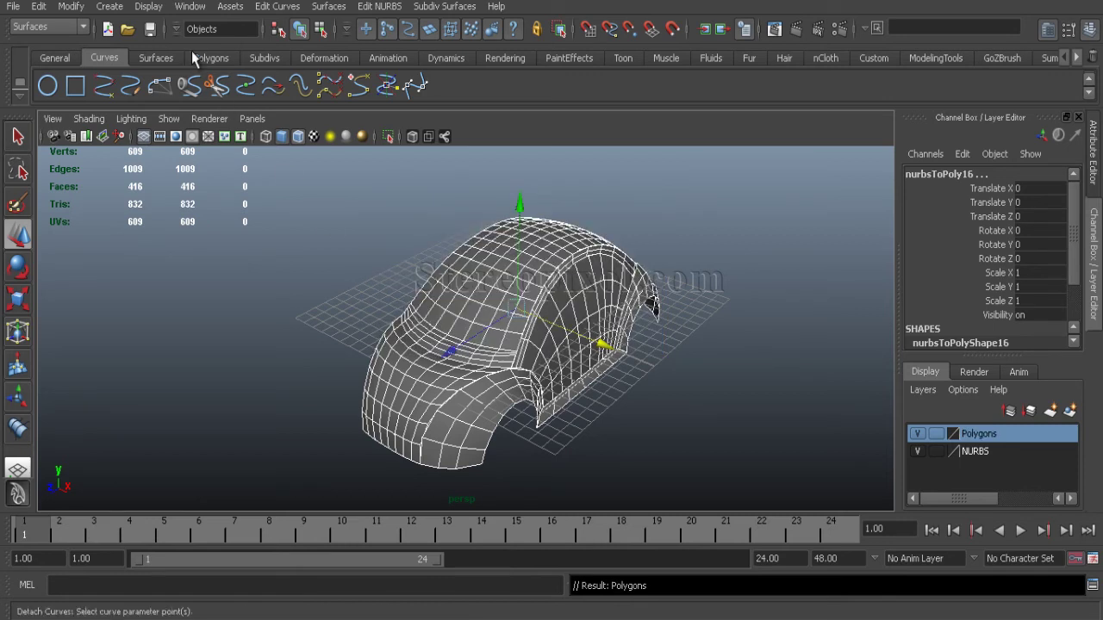
pyautogui.click(150, 30)
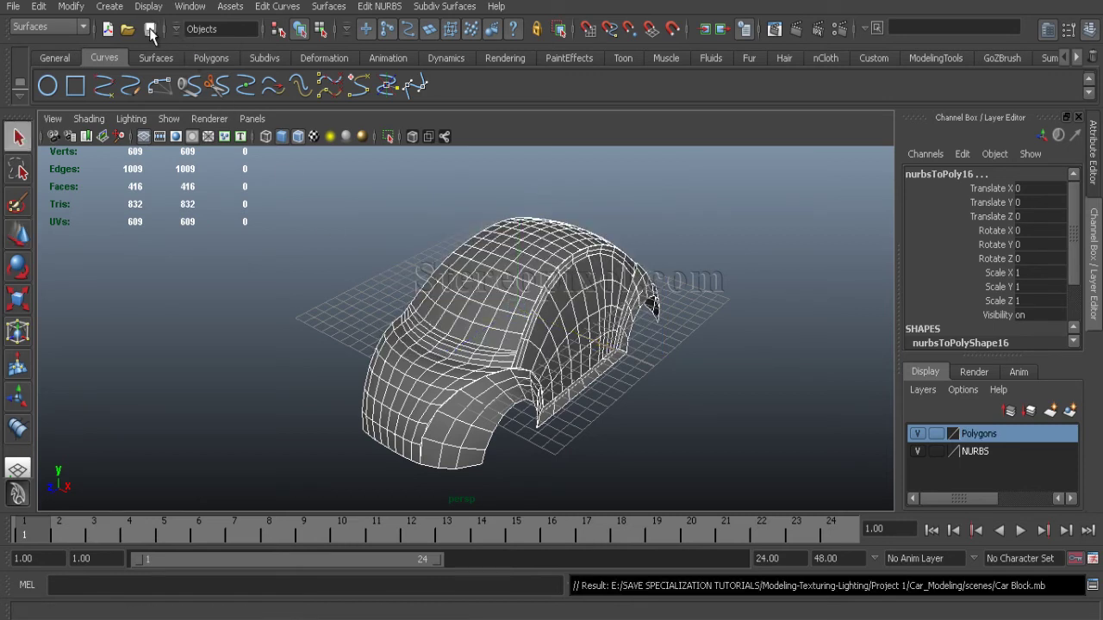